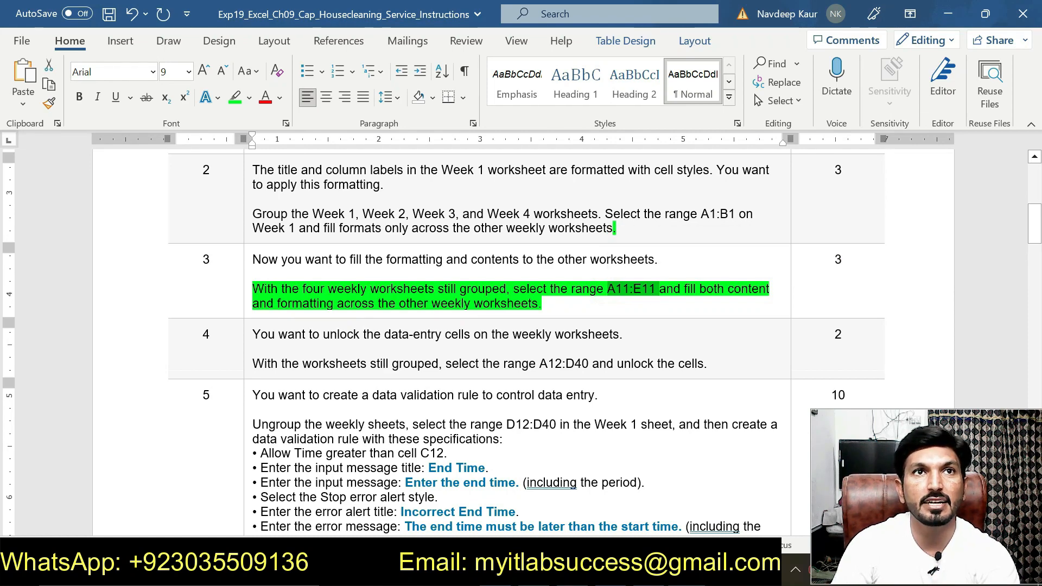
Step: Copy the range reference A11:E11 from step 3 of the Word instructions
{"action": "left_click", "coordinate": [542, 303]}
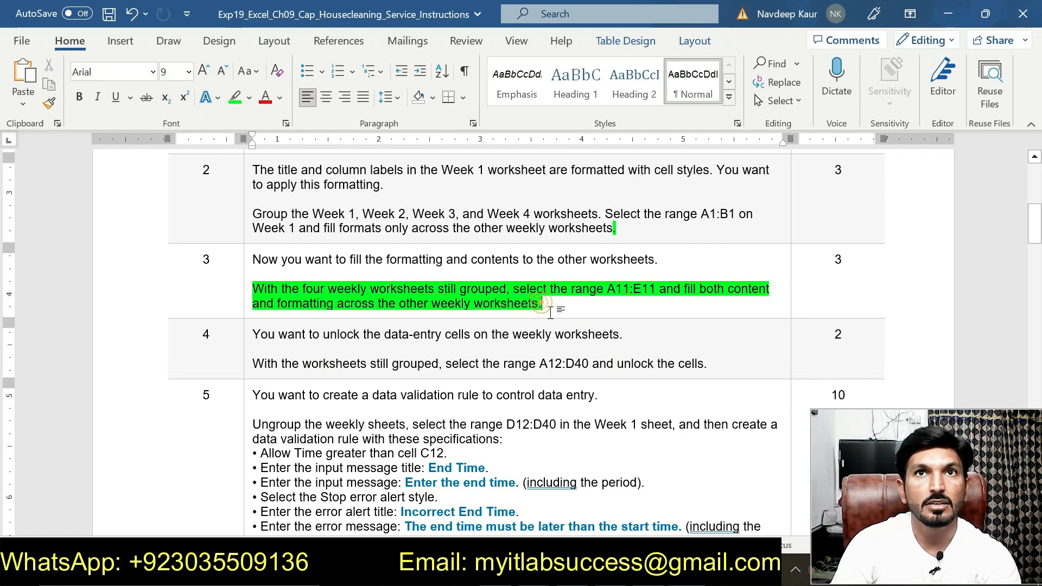
{"action": "key", "text": "alt+Tab"}
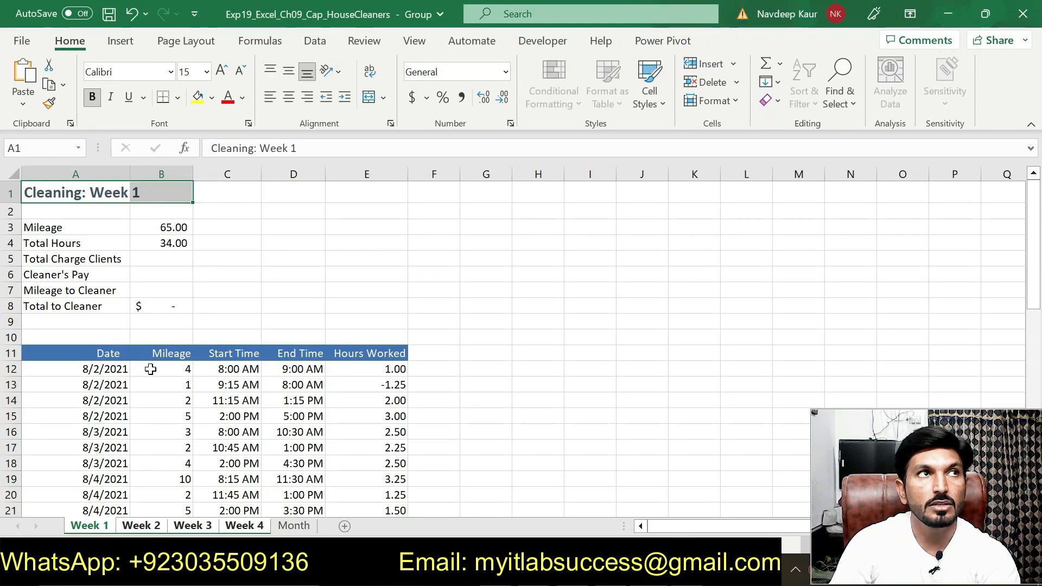
{"action": "key", "text": "alt+Tab"}
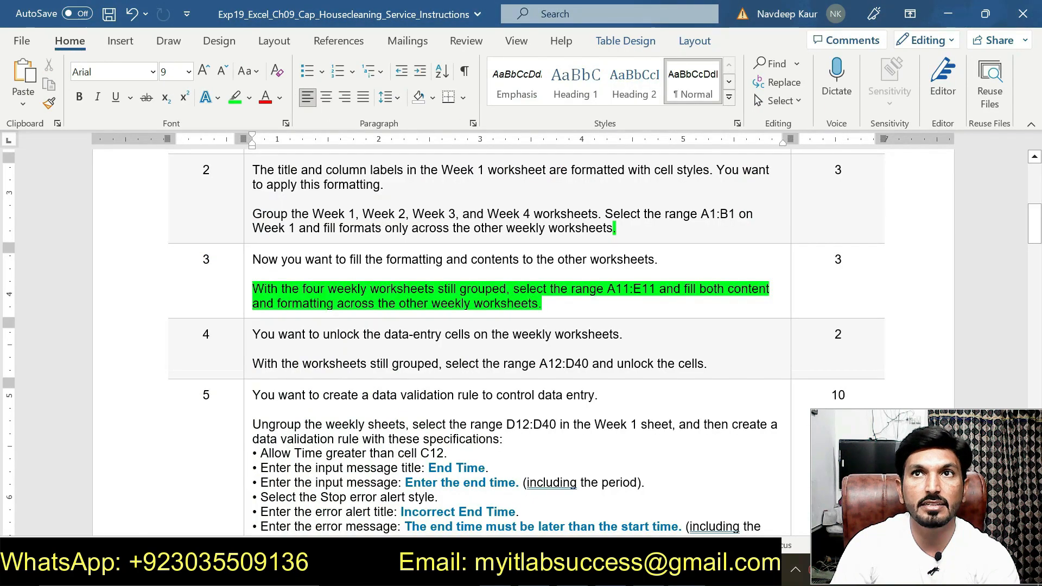
{"action": "left_click_drag", "start_coordinate": [608, 290], "coordinate": [655, 291]}
{"action": "key", "text": "ctrl+c"}
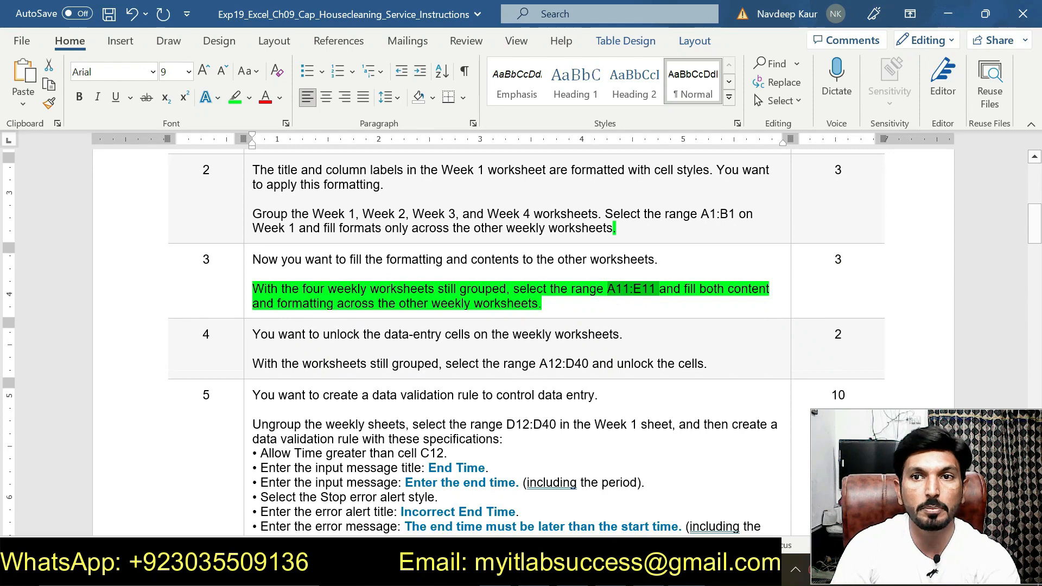
Step: In Excel, select A11:E11 on the grouped weekly sheets and fill it across the worksheets with the All option
{"action": "key", "text": "alt+Tab"}
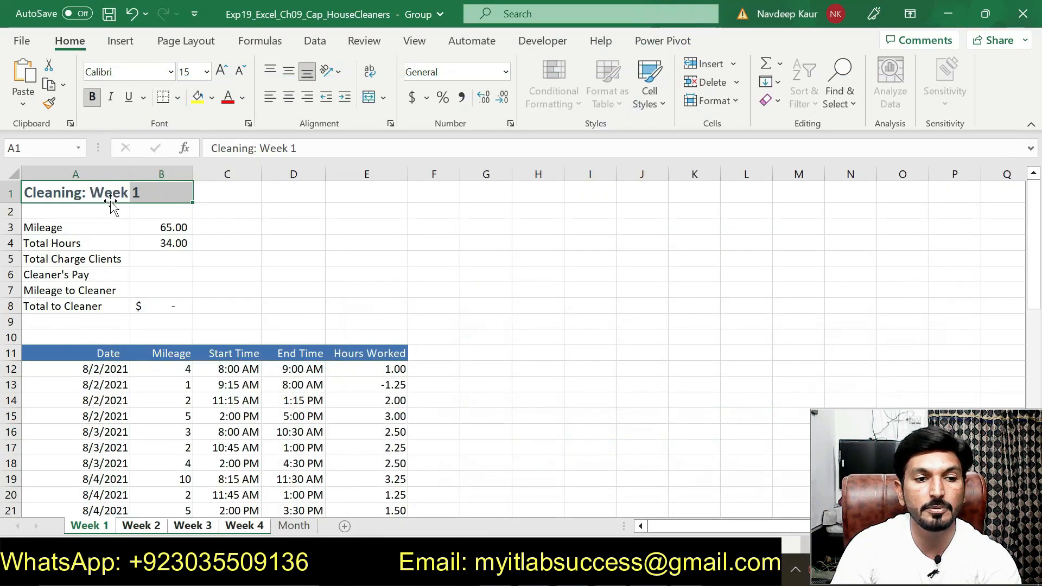
{"action": "left_click", "coordinate": [49, 150]}
{"action": "key", "text": "ctrl+v"}
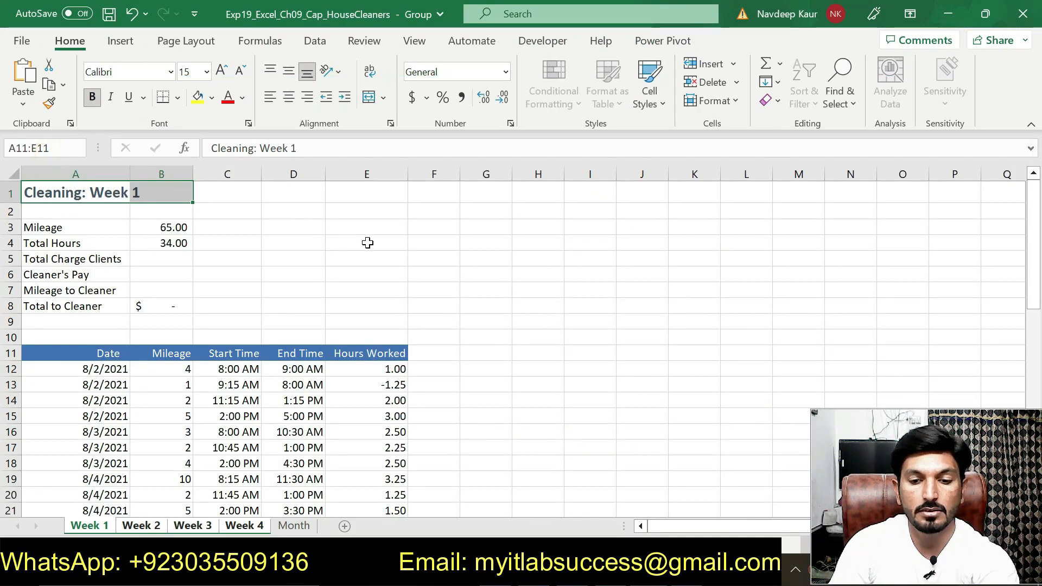
{"action": "key", "text": "Return"}
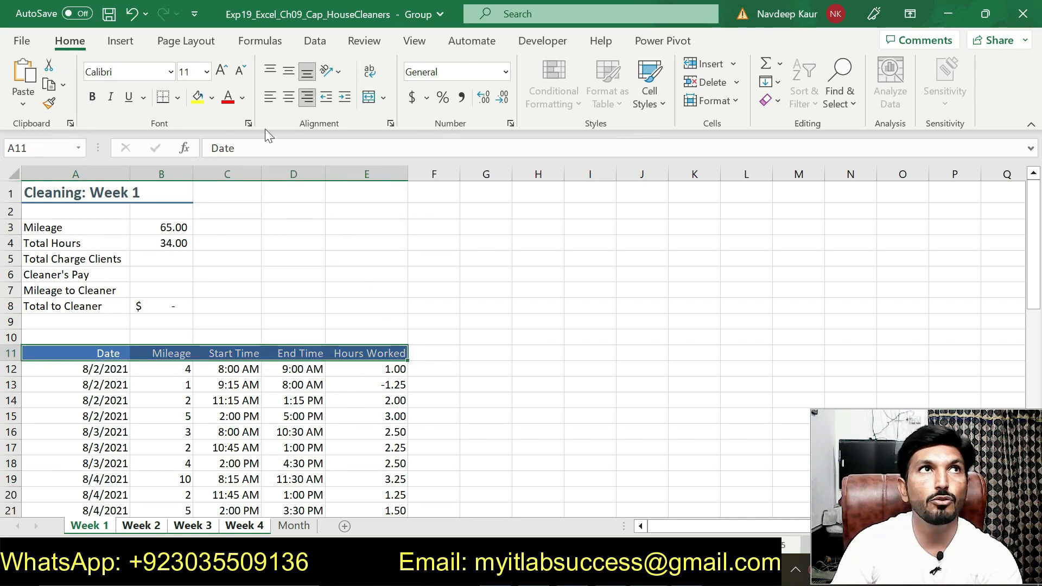
{"action": "left_click", "coordinate": [770, 82]}
{"action": "left_click", "coordinate": [788, 200]}
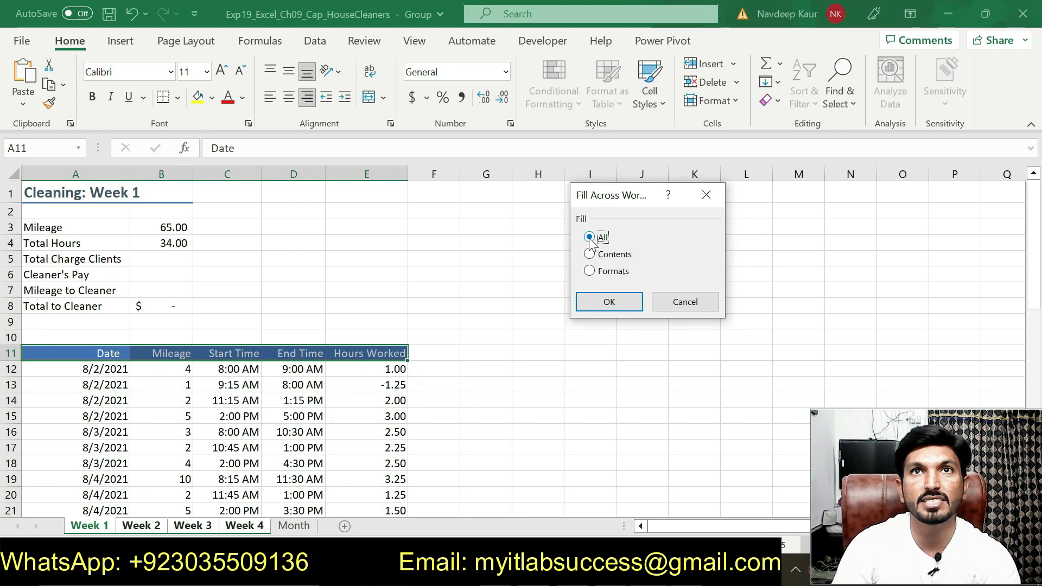
{"action": "left_click", "coordinate": [600, 302]}
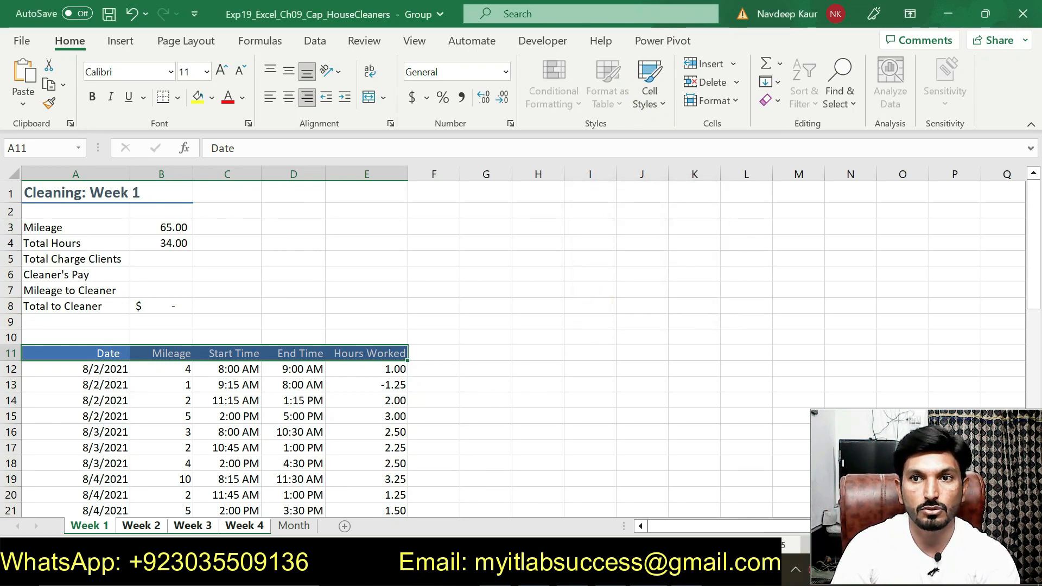
Step: In the Word instructions, remove the highlight from the step 3 task and highlight the step 4 task in green
{"action": "left_click", "coordinate": [567, 572]}
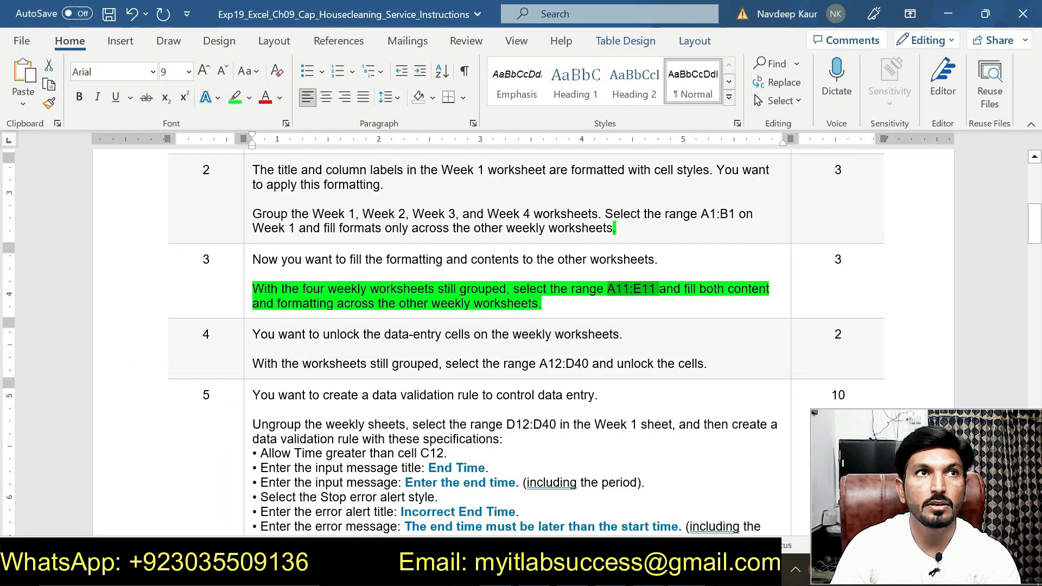
{"action": "left_click_drag", "start_coordinate": [437, 304], "coordinate": [253, 289]}
{"action": "left_click", "coordinate": [327, 262]}
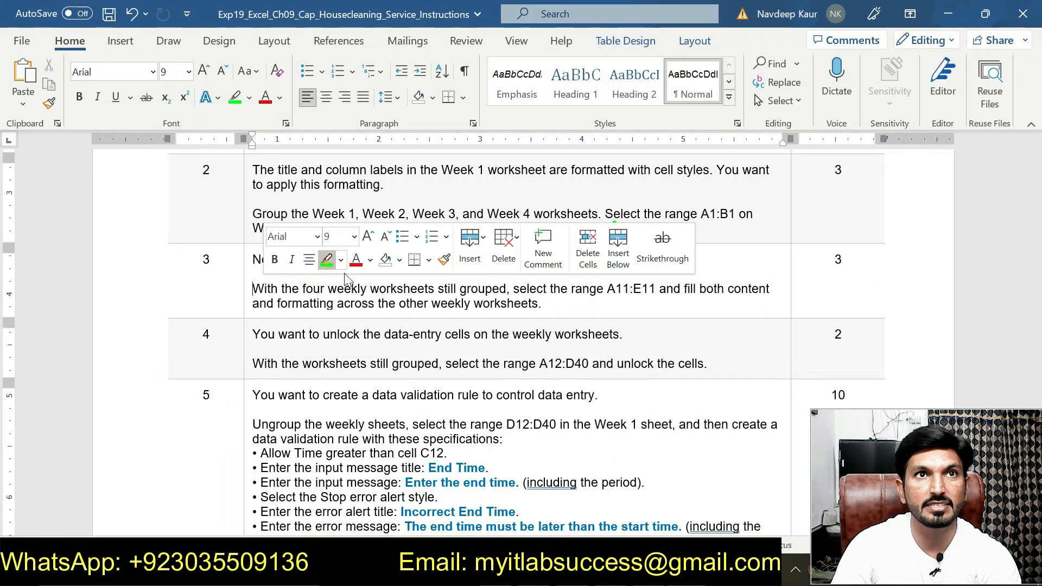
{"action": "scroll", "coordinate": [521, 326], "scroll_direction": "down", "scroll_amount": 1}
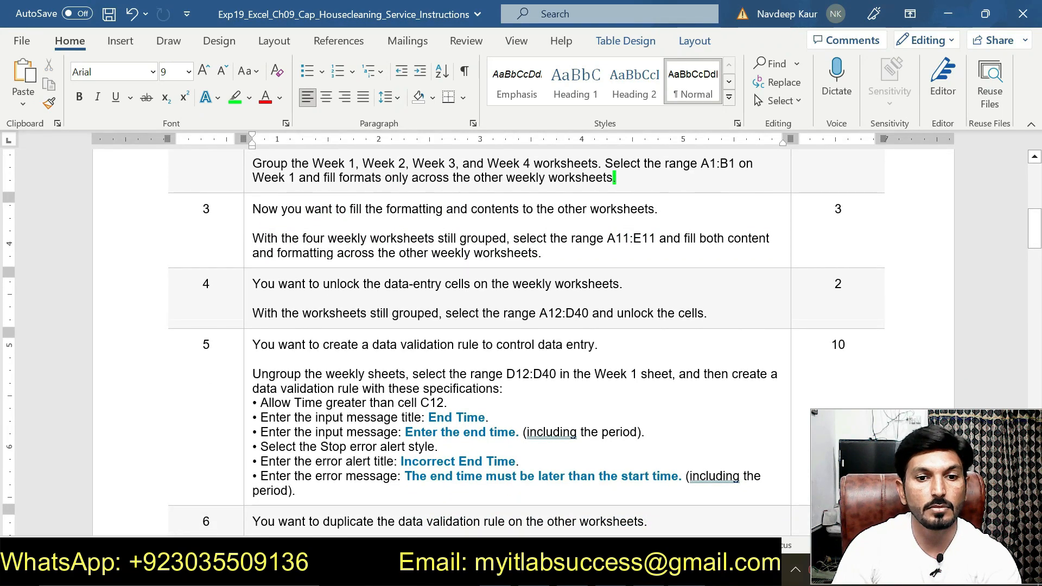
{"action": "left_click_drag", "start_coordinate": [253, 313], "coordinate": [705, 313]}
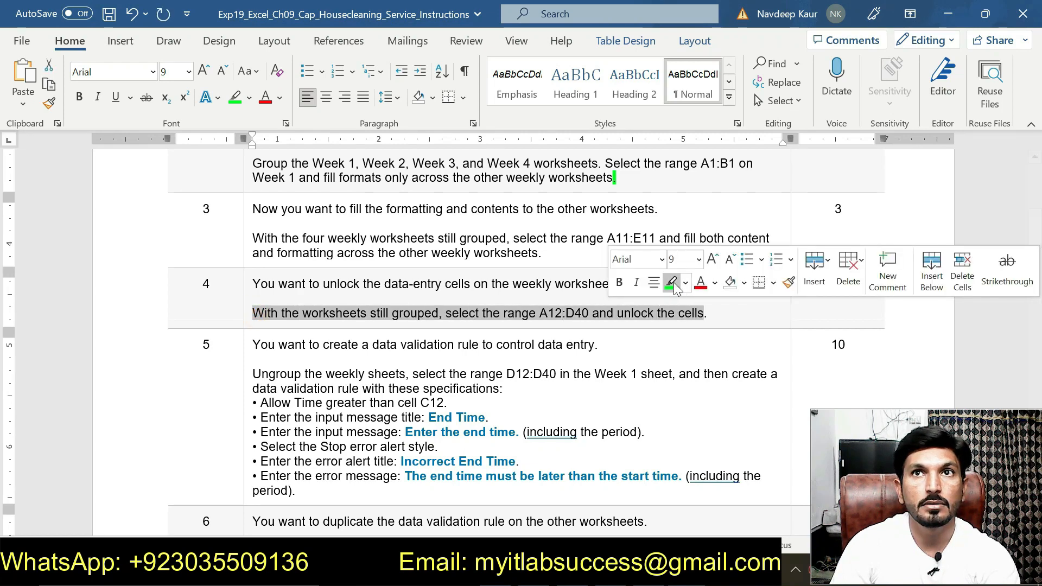
{"action": "left_click", "coordinate": [673, 282]}
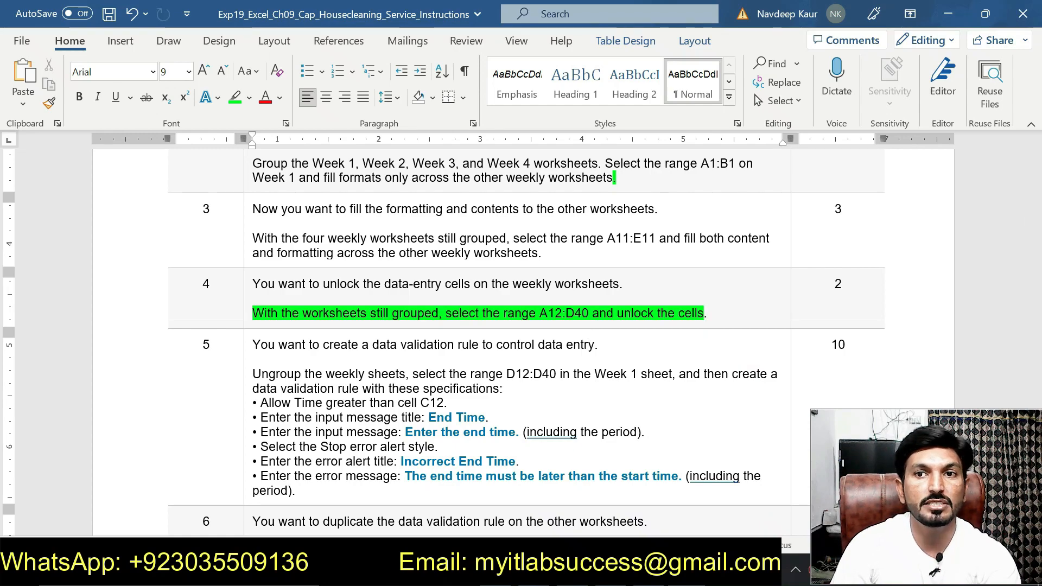
Step: Copy the range reference A12:D40 from step 4 of the Word instructions
{"action": "left_click", "coordinate": [643, 571]}
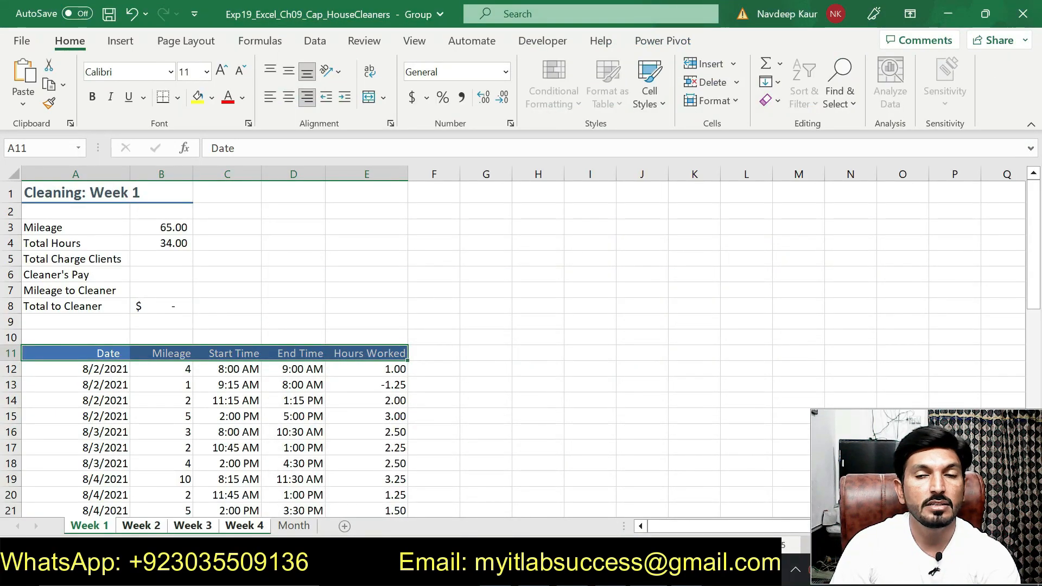
{"action": "left_click", "coordinate": [643, 571]}
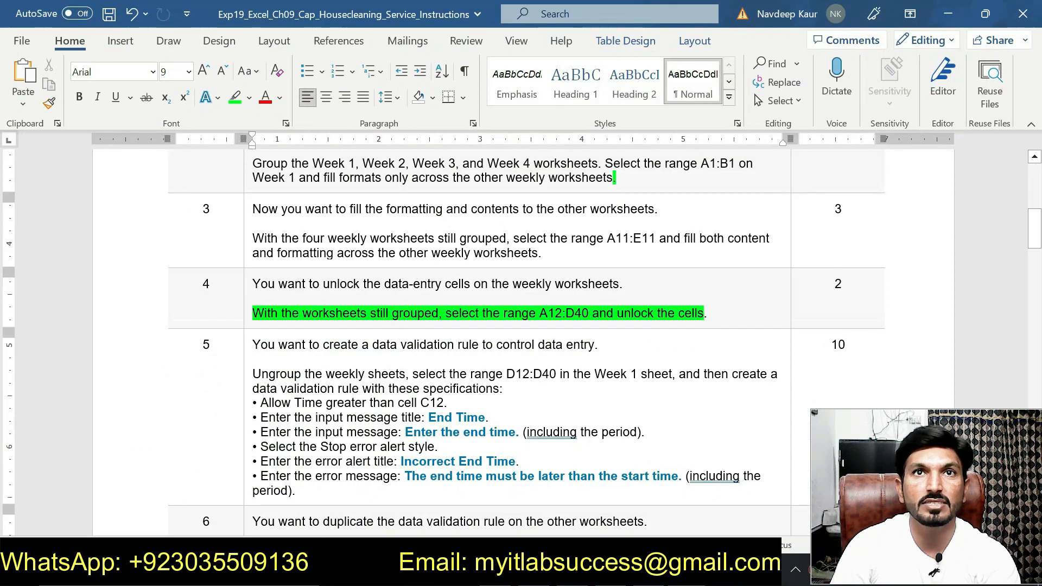
{"action": "mouse_move", "coordinate": [590, 313]}
{"action": "left_mouse_down"}
{"action": "mouse_move", "coordinate": [541, 314]}
{"action": "mouse_move", "coordinate": [588, 314]}
{"action": "left_mouse_up"}
{"action": "key", "text": "ctrl+c"}
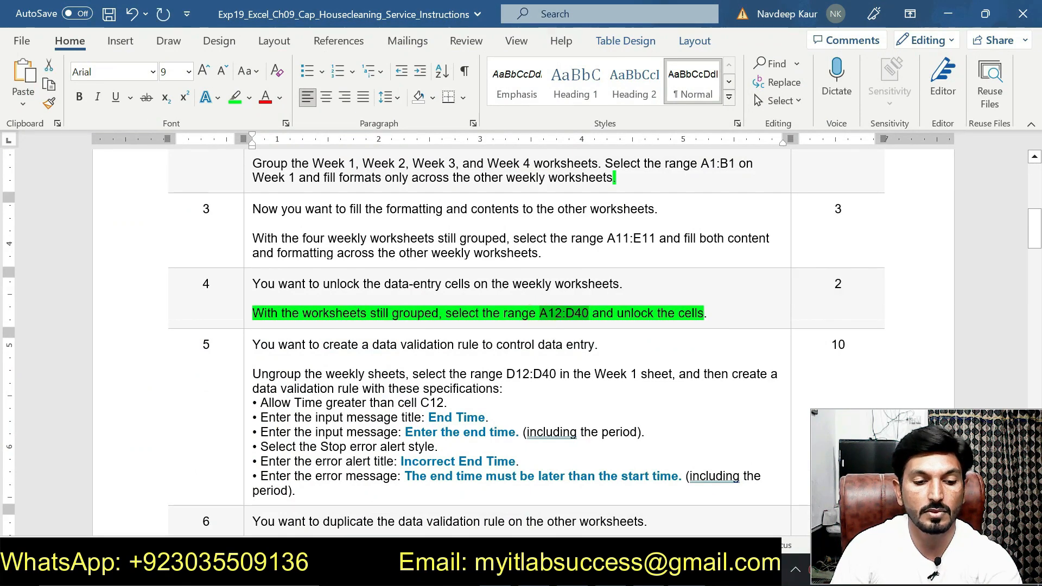
Step: In Excel, select A12:D40 on the grouped weekly sheets and unlock the cells by turning off the Locked protection option
{"action": "key", "text": "alt+Tab"}
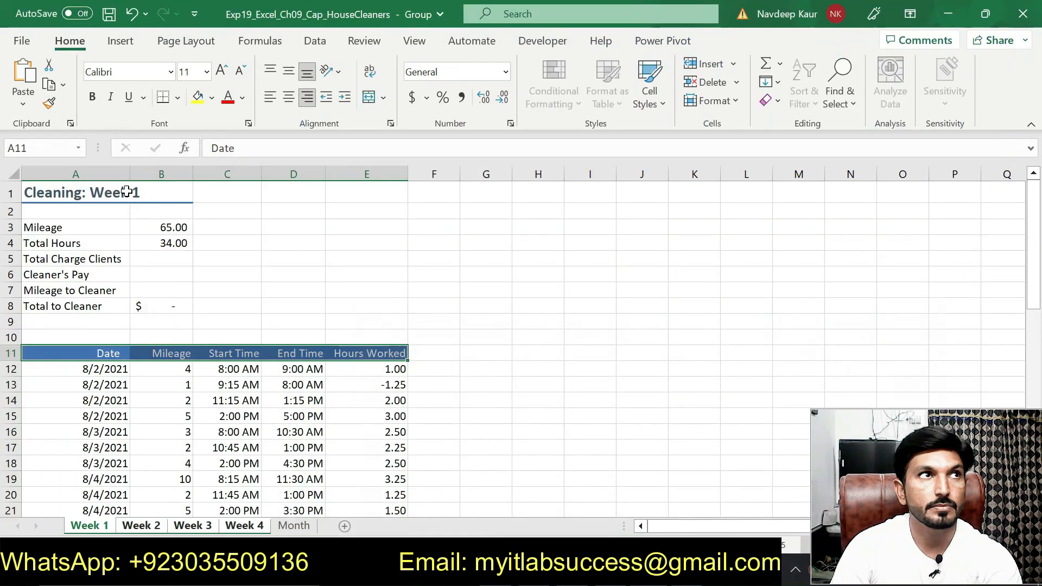
{"action": "left_click", "coordinate": [54, 149]}
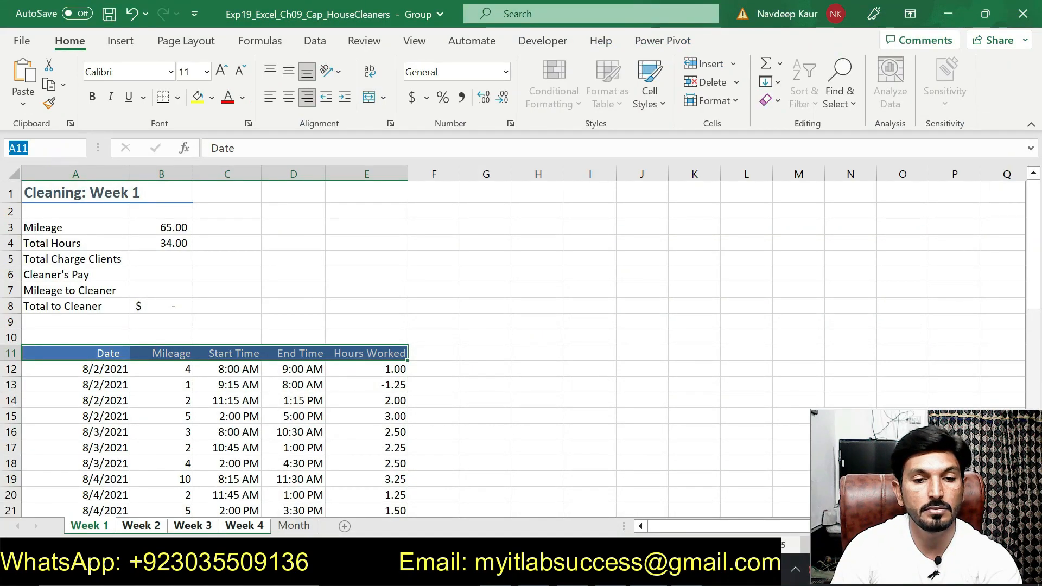
{"action": "key", "text": "ctrl+v"}
{"action": "key", "text": "Return"}
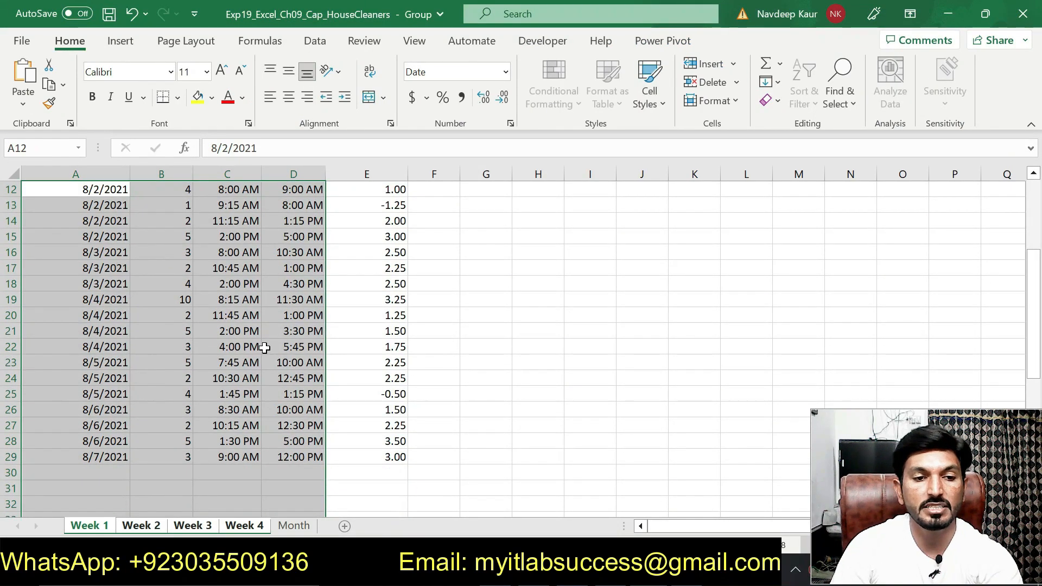
{"action": "right_click", "coordinate": [217, 304]}
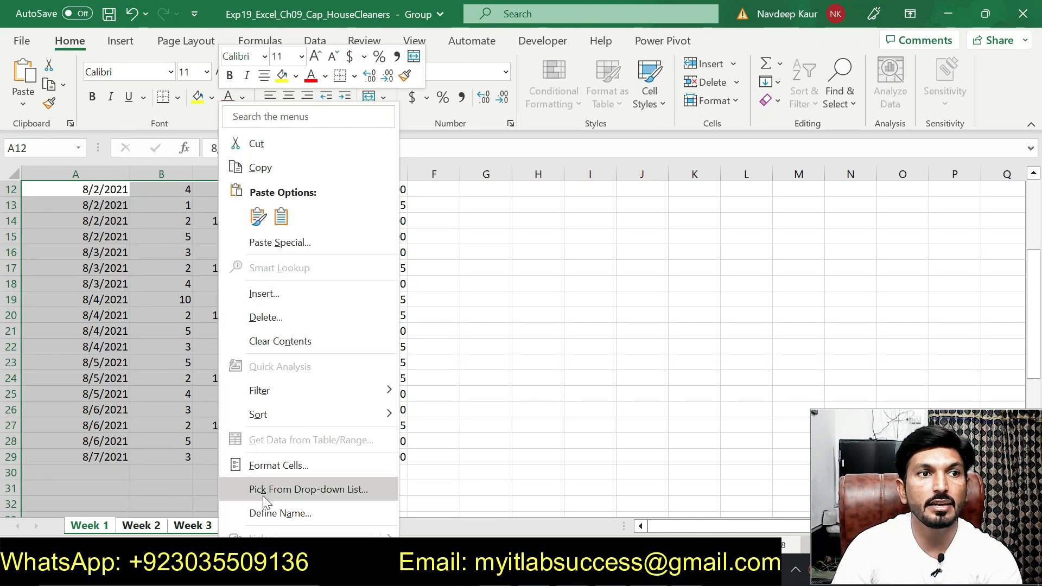
{"action": "left_click", "coordinate": [273, 470]}
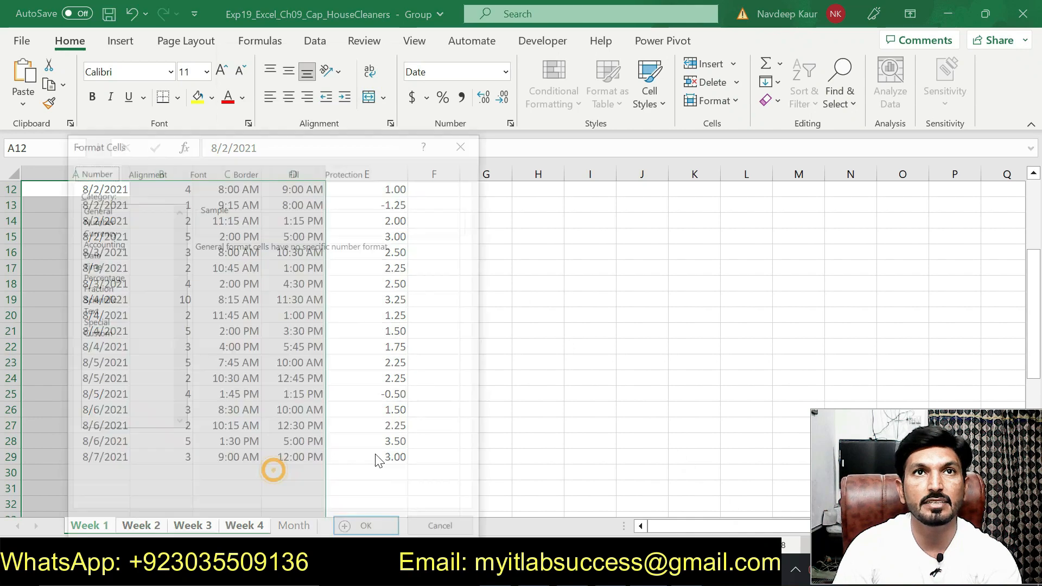
{"action": "left_click_drag", "start_coordinate": [316, 153], "coordinate": [502, 102]}
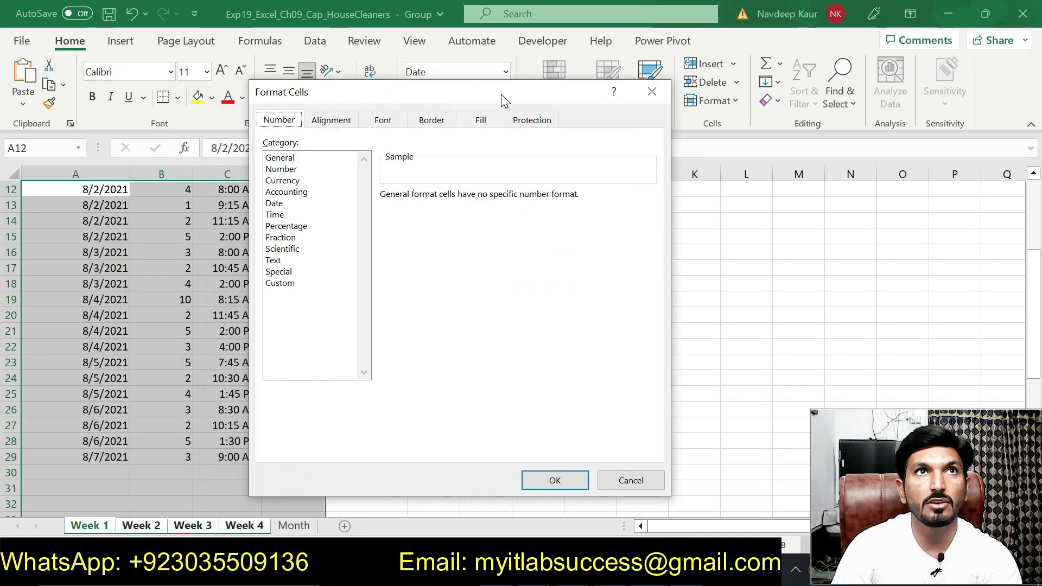
{"action": "left_click", "coordinate": [524, 121]}
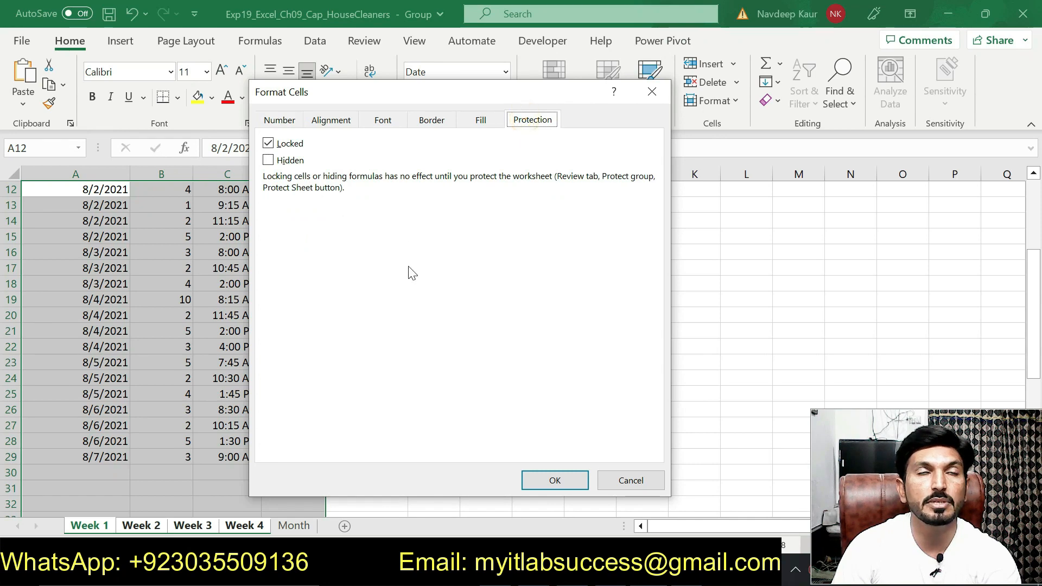
{"action": "left_click", "coordinate": [268, 143]}
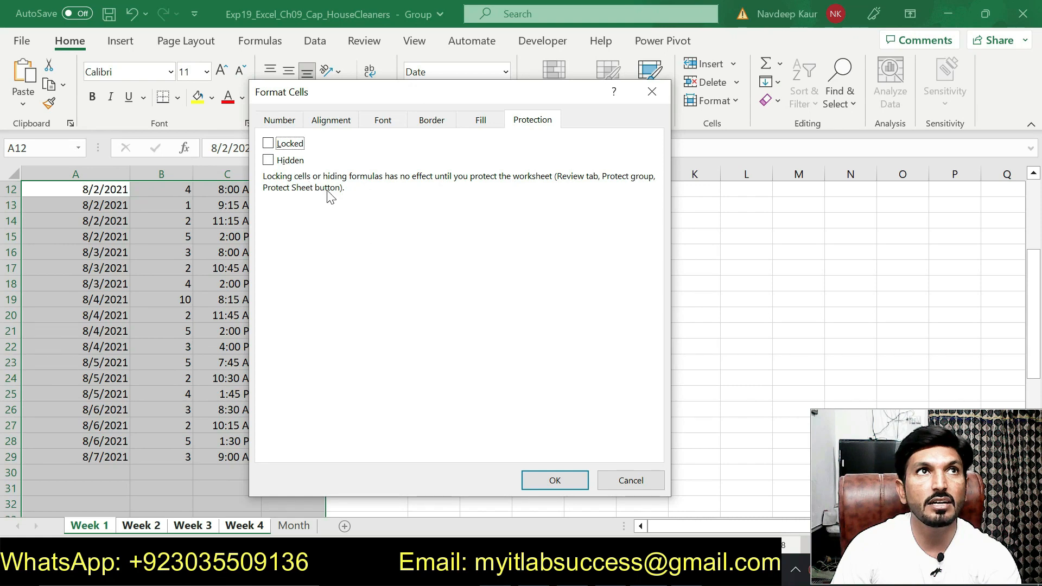
{"action": "left_click", "coordinate": [551, 480]}
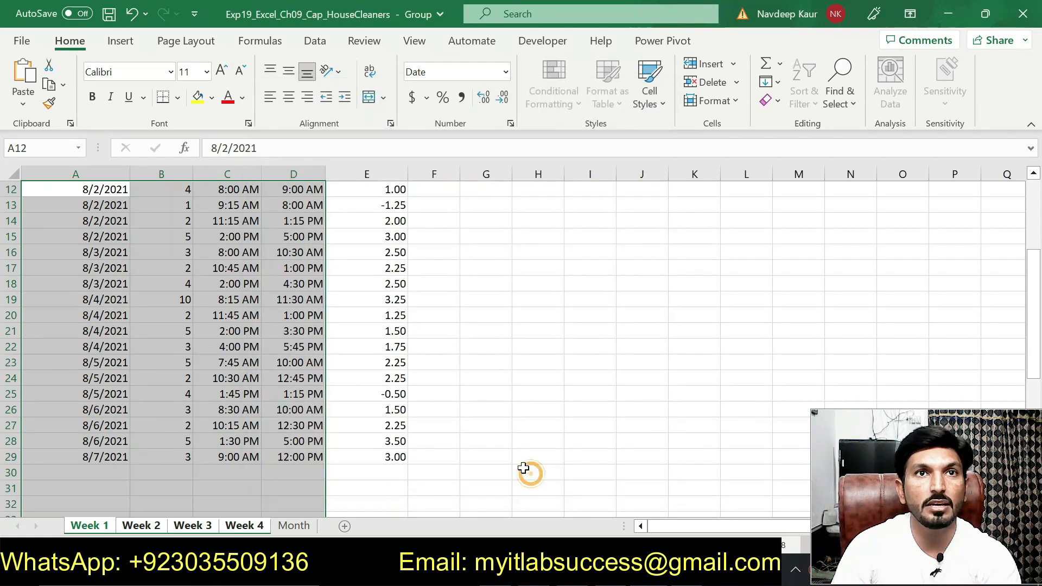
Step: Return to the Word instructions and remove the green highlight from the whole step 4 task sentence
{"action": "scroll", "coordinate": [453, 421], "scroll_direction": "up", "scroll_amount": 1}
{"action": "scroll", "coordinate": [453, 421], "scroll_direction": "up", "scroll_amount": 1}
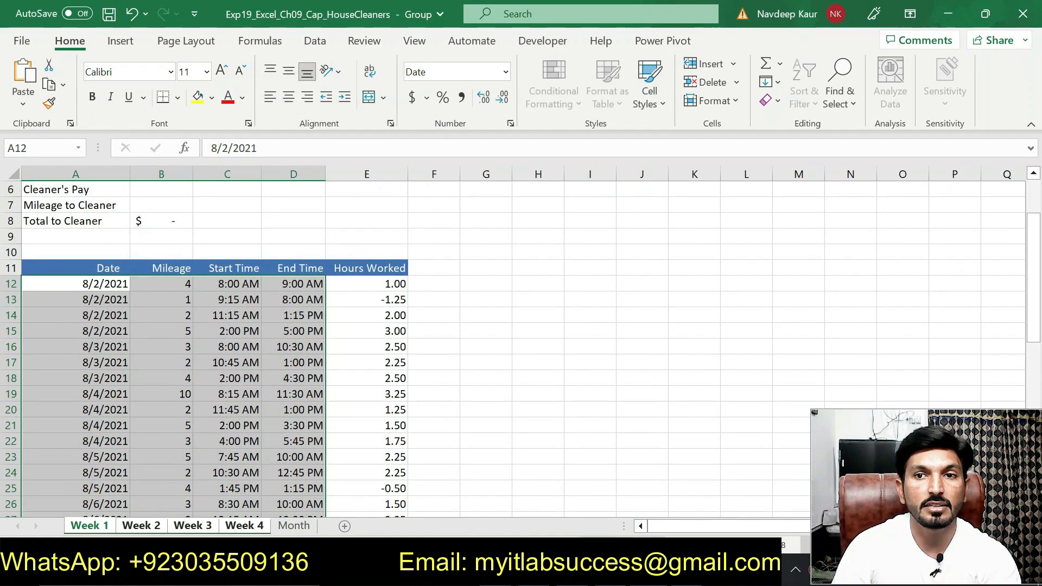
{"action": "key", "text": "alt+Tab"}
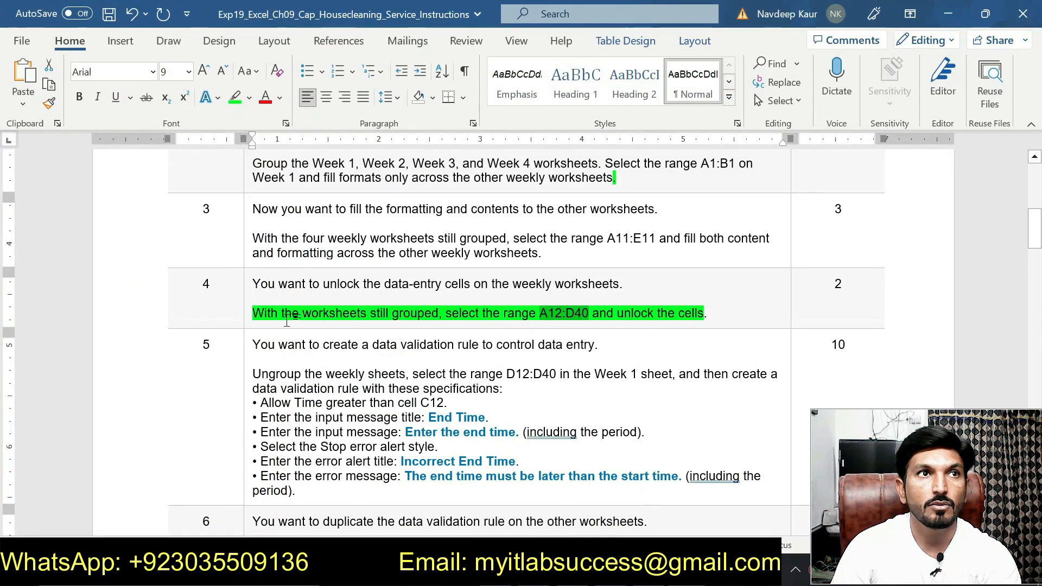
{"action": "left_click_drag", "start_coordinate": [253, 313], "coordinate": [704, 313]}
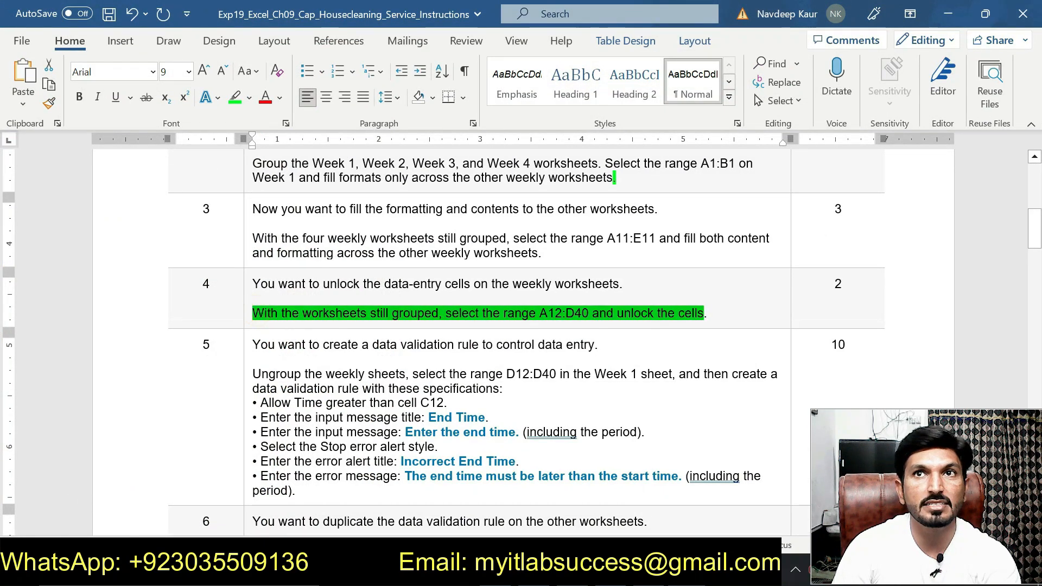
{"action": "left_click", "coordinate": [699, 288]}
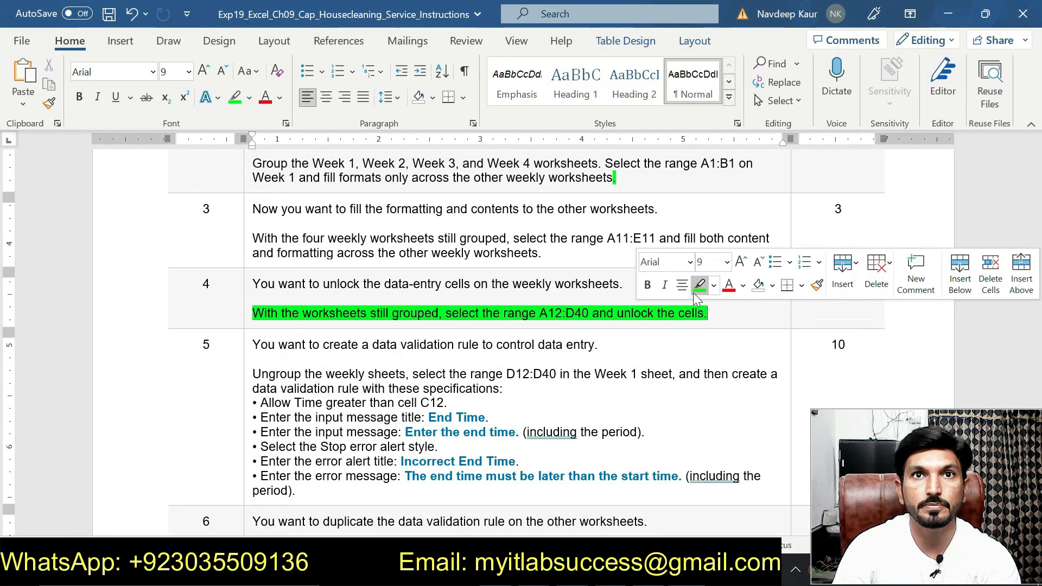
{"action": "left_click_drag", "start_coordinate": [715, 311], "coordinate": [254, 302]}
{"action": "left_click", "coordinate": [335, 284]}
Step: Highlight the step 5 data validation task in green, from the ungrouping instruction through the error message bullet
{"action": "scroll", "coordinate": [335, 284], "scroll_direction": "down", "scroll_amount": 3}
{"action": "left_click_drag", "start_coordinate": [253, 273], "coordinate": [296, 390]}
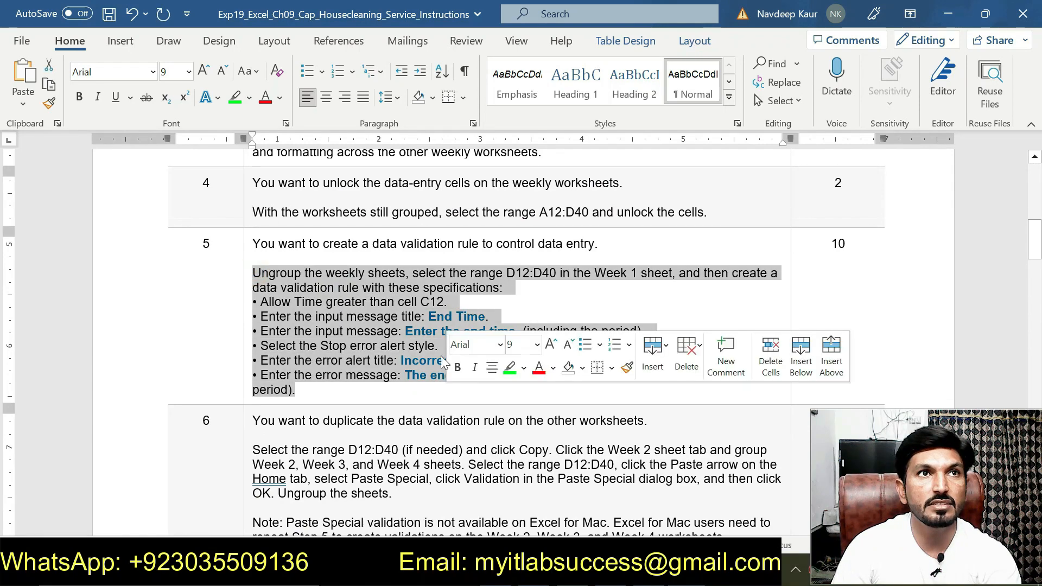
{"action": "left_click", "coordinate": [510, 368]}
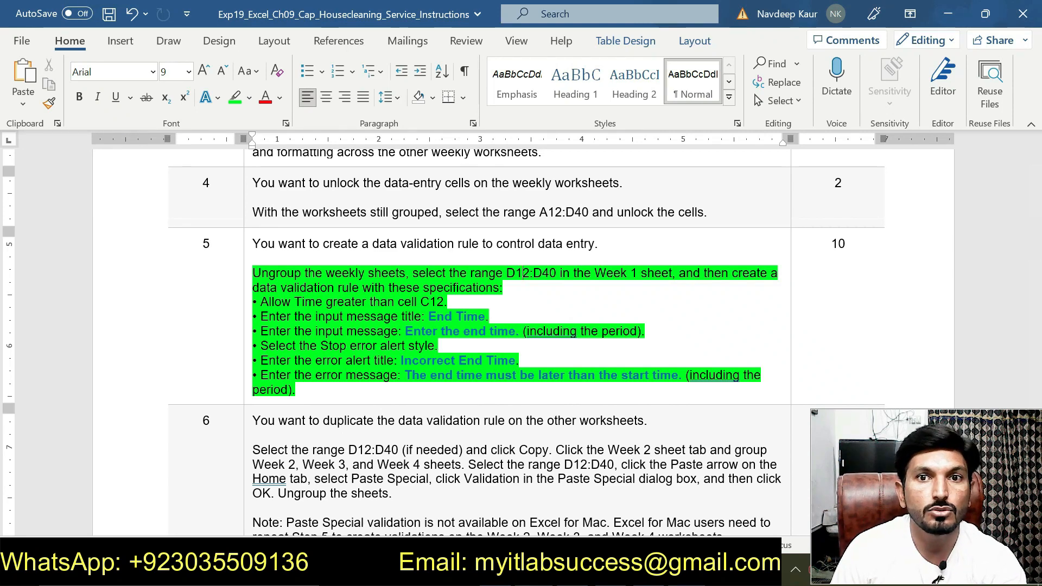
Step: Ungroup the weekly worksheets in the Excel workbook, then return to the Word instructions
{"action": "key", "text": "alt+Tab"}
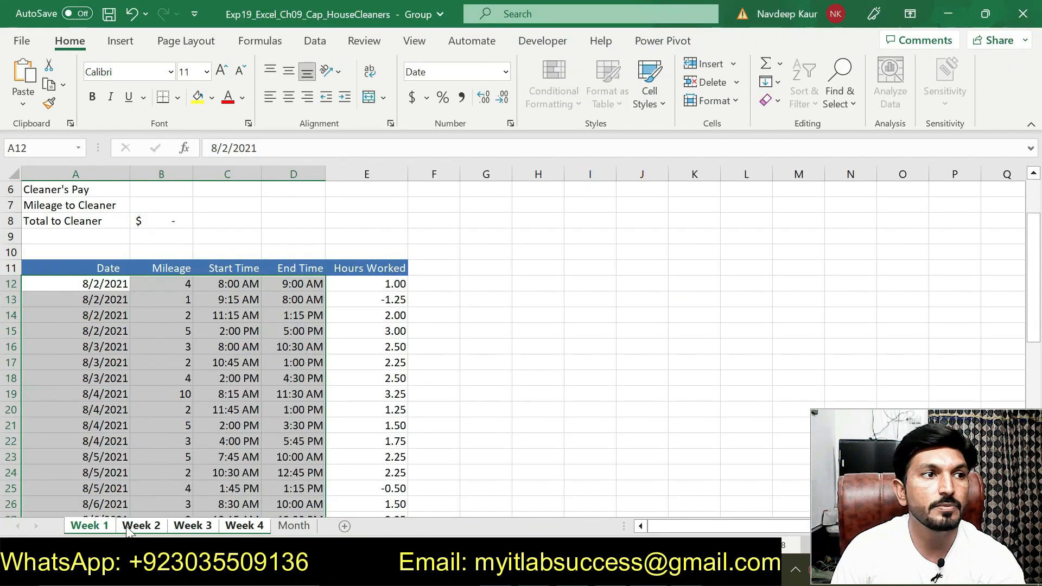
{"action": "right_click", "coordinate": [99, 526]}
{"action": "left_click", "coordinate": [132, 510]}
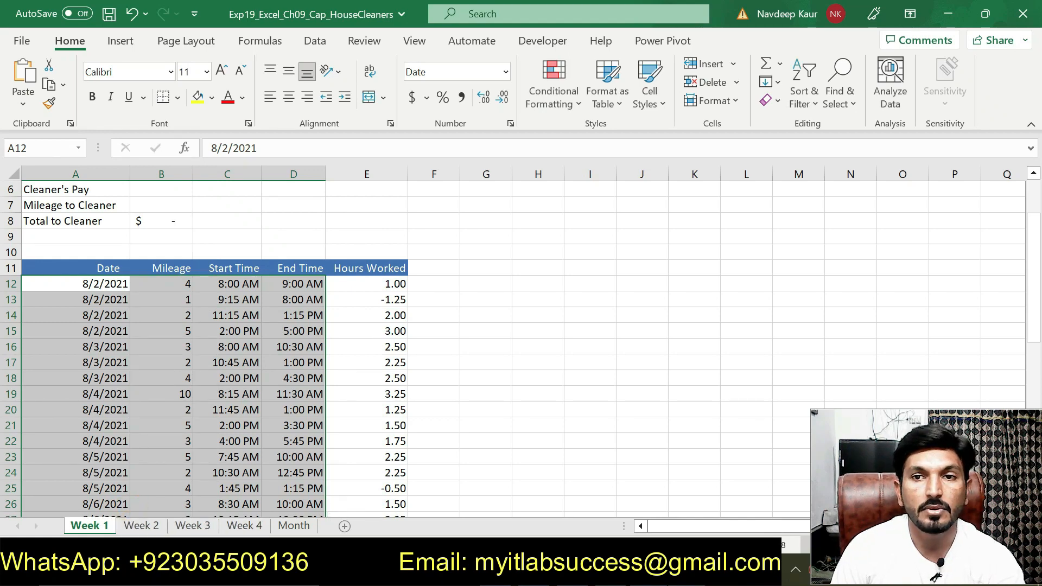
{"action": "key", "text": "alt+Tab"}
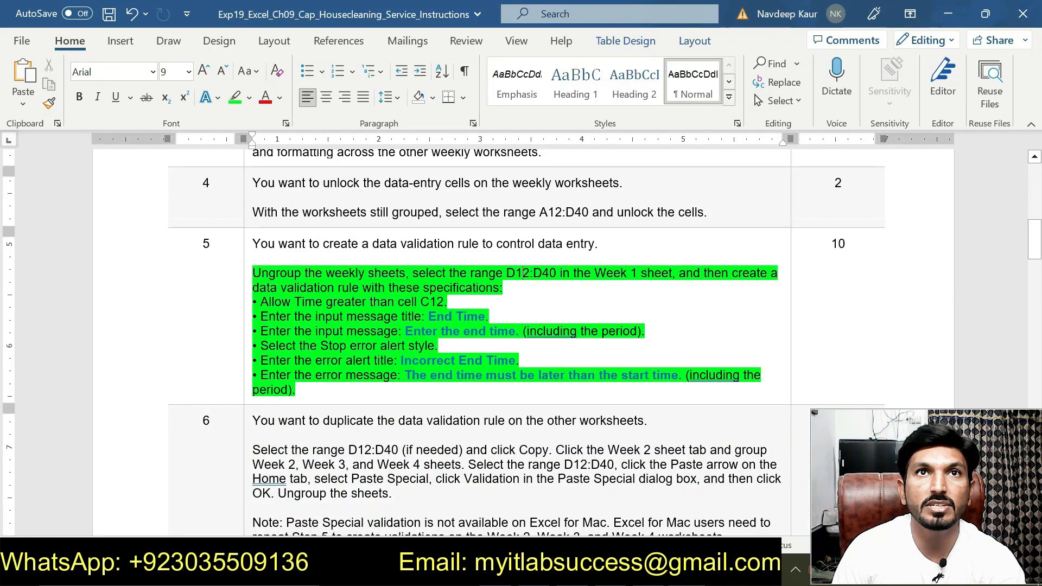
Step: Copy the range reference D12:D40 from the Word instructions and select that range on the Week 1 sheet in Excel
{"action": "left_click_drag", "start_coordinate": [507, 273], "coordinate": [558, 273]}
{"action": "key", "text": "ctrl+c"}
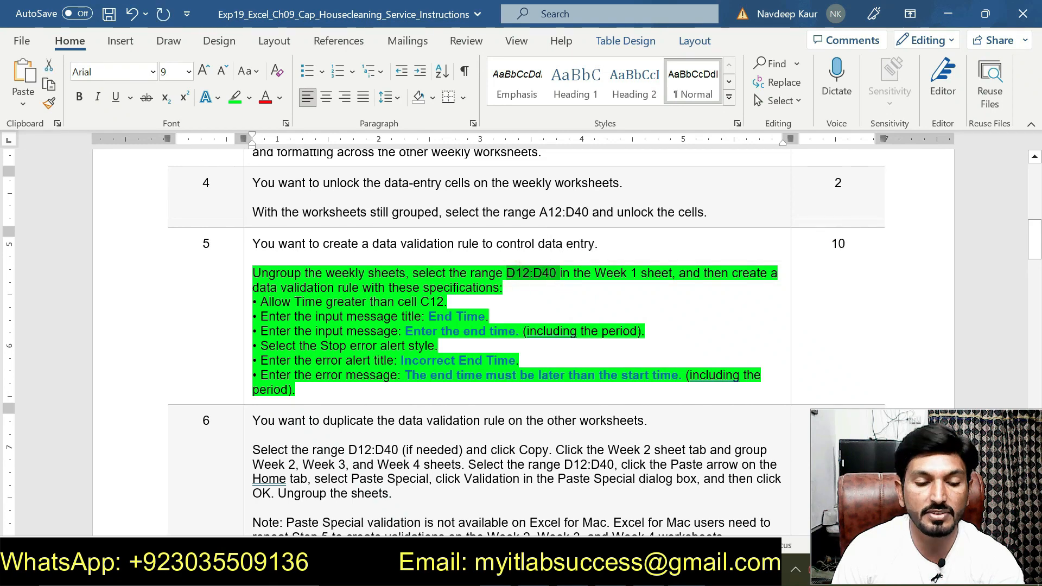
{"action": "key", "text": "alt+Tab"}
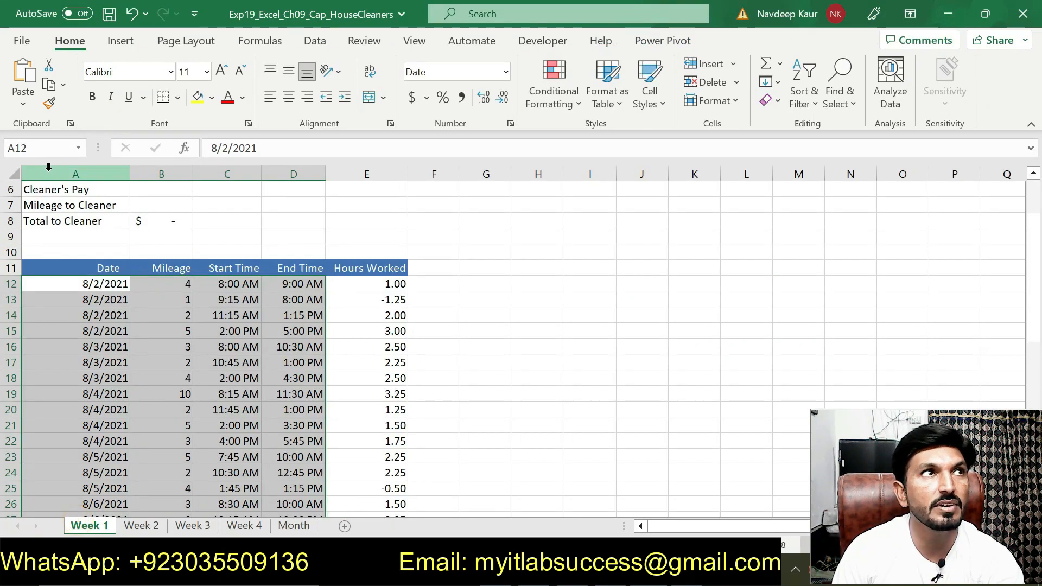
{"action": "left_click", "coordinate": [48, 148]}
{"action": "key", "text": "ctrl+v"}
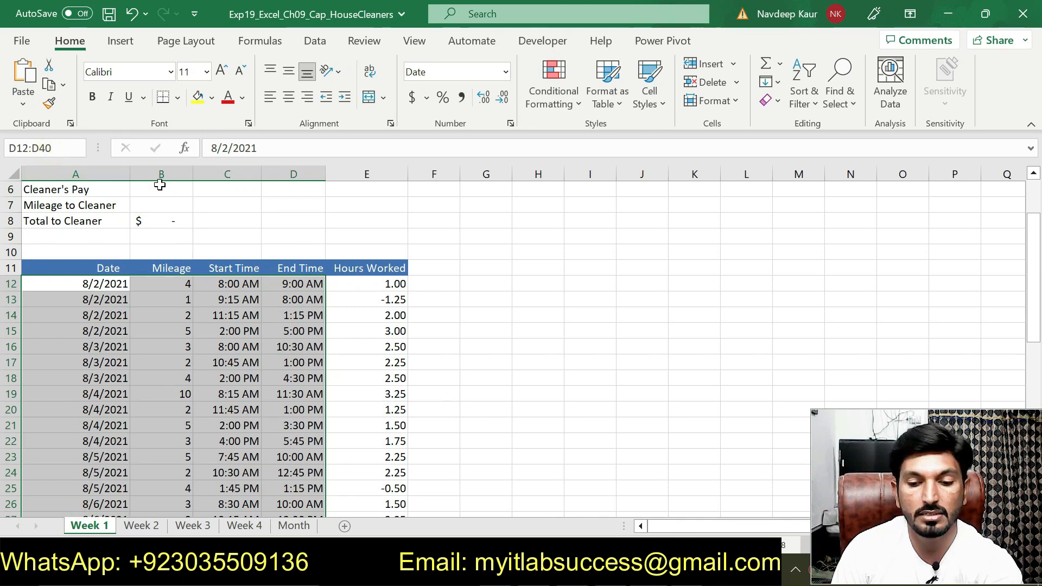
{"action": "key", "text": "Return"}
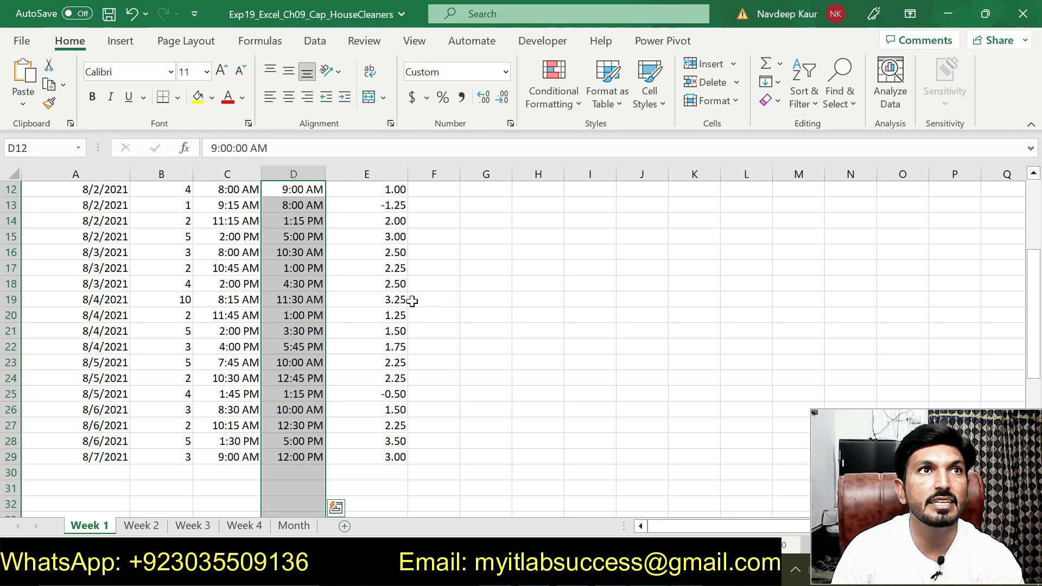
Step: Start a data validation rule for D12:D40 that allows only Time values greater than the start time =C12
{"action": "left_click", "coordinate": [317, 46]}
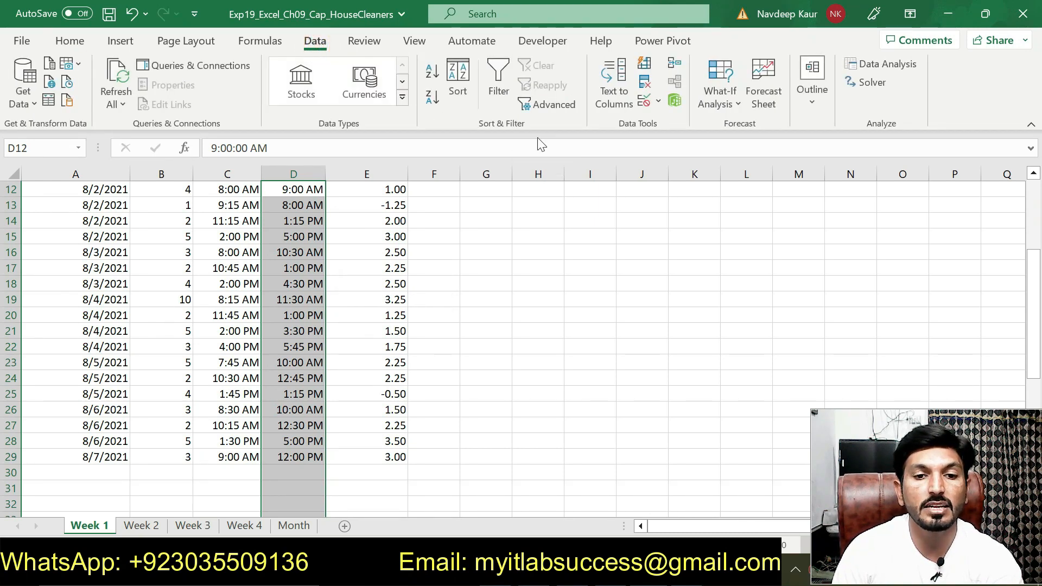
{"action": "left_click", "coordinate": [659, 102]}
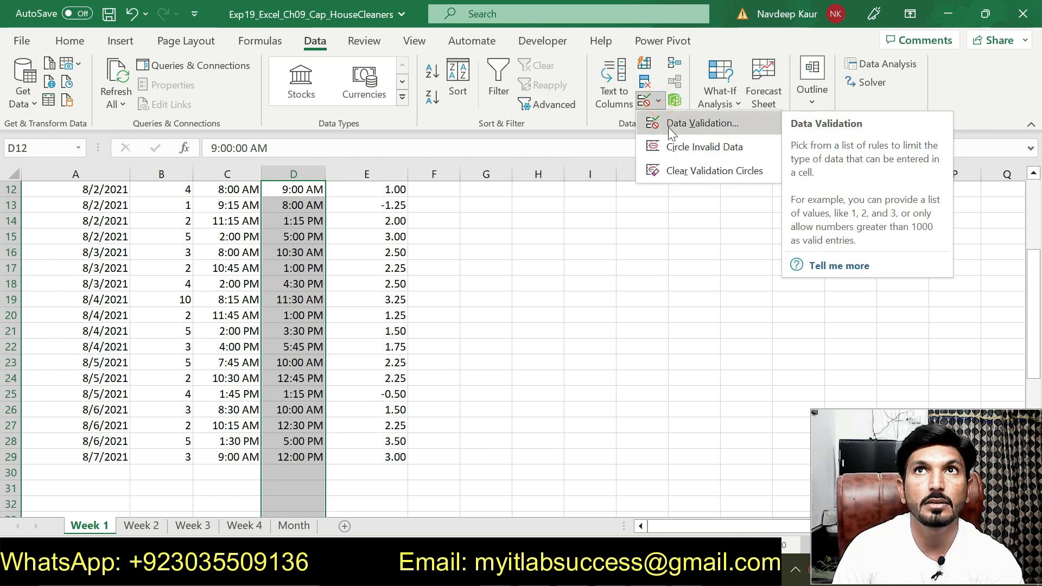
{"action": "left_click", "coordinate": [669, 127]}
{"action": "left_click_drag", "start_coordinate": [592, 131], "coordinate": [497, 147]}
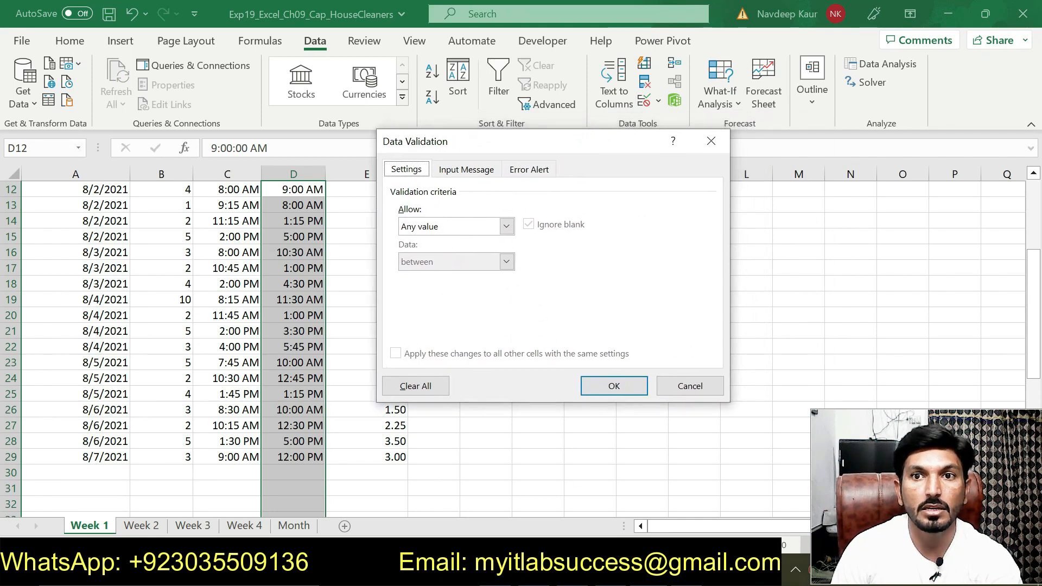
{"action": "key", "text": "alt+Tab"}
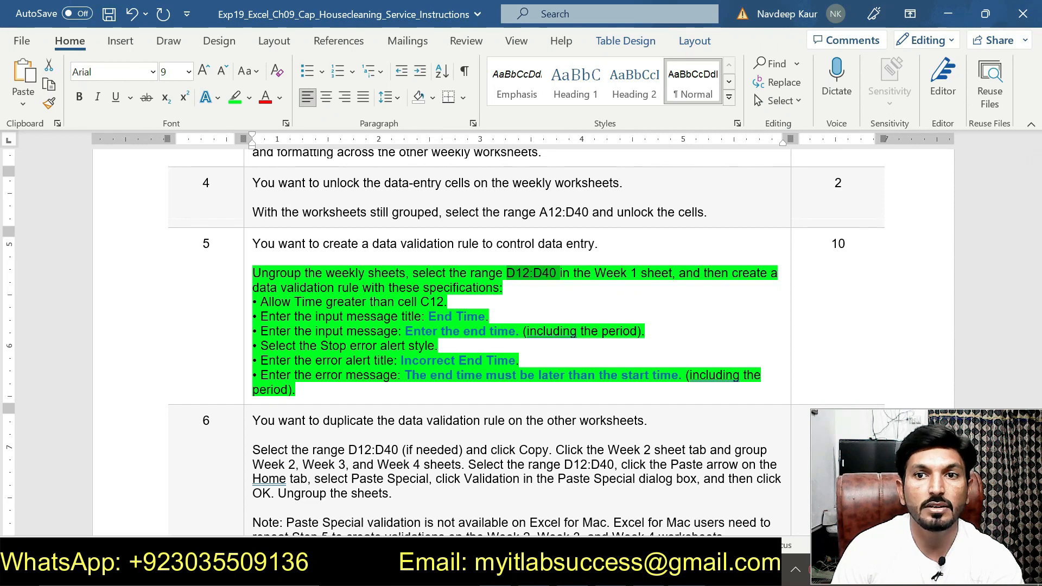
{"action": "key", "text": "alt+Tab"}
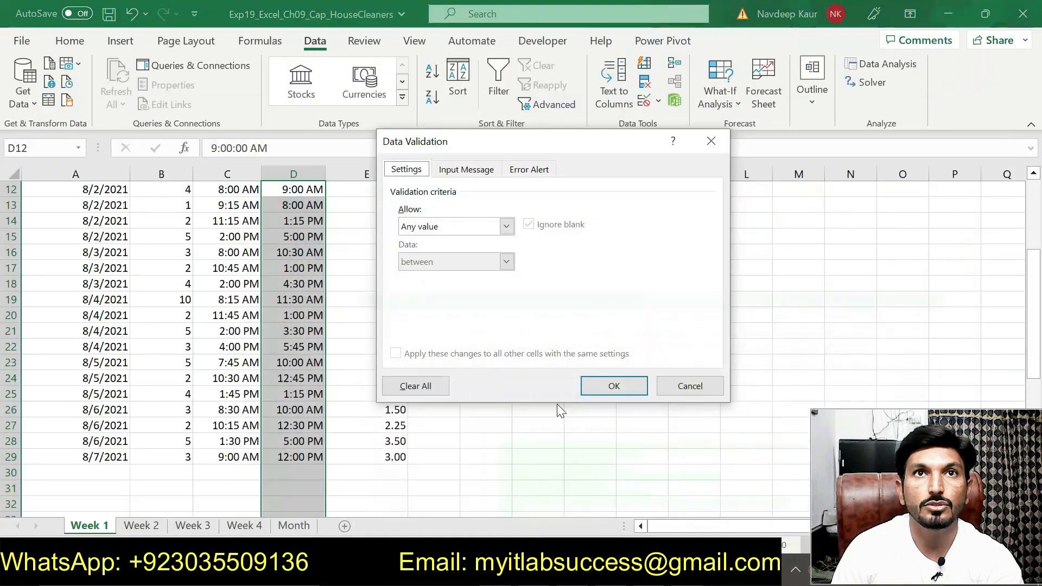
{"action": "left_click", "coordinate": [476, 228]}
{"action": "left_click", "coordinate": [426, 297]}
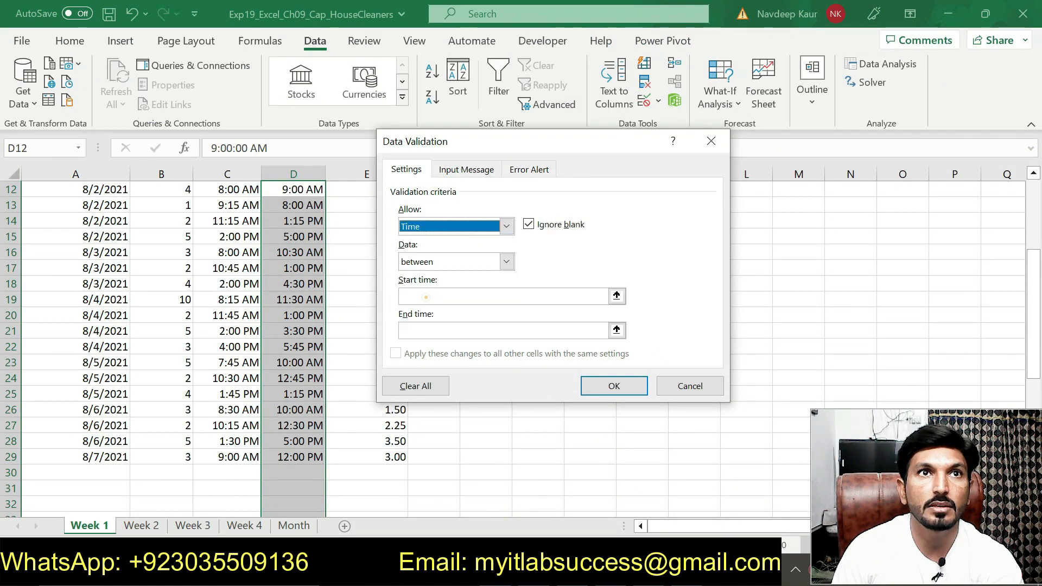
{"action": "left_click", "coordinate": [456, 263]}
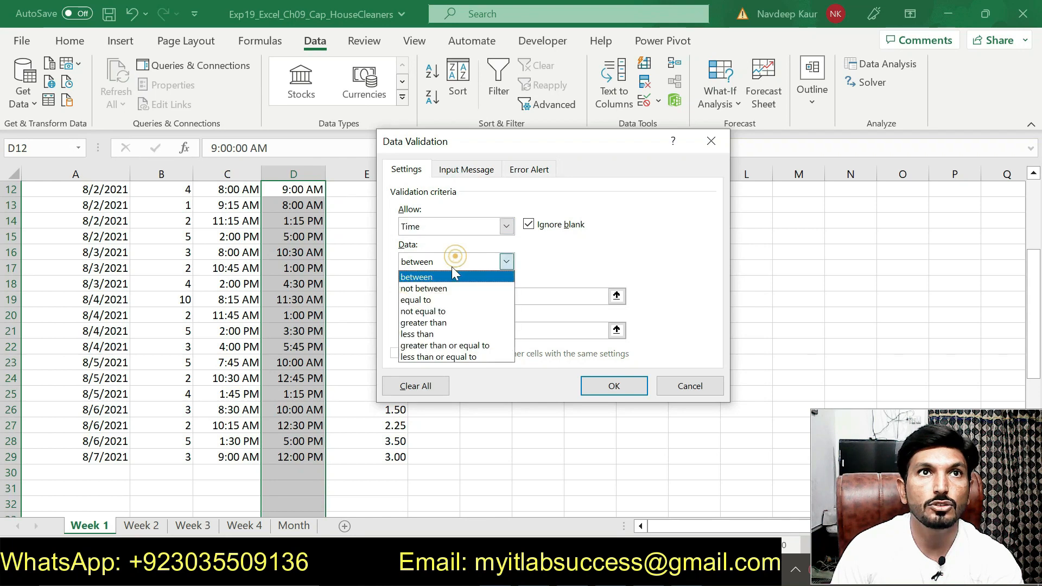
{"action": "left_click", "coordinate": [435, 323]}
{"action": "scroll", "coordinate": [361, 305], "scroll_direction": "up", "scroll_amount": 4}
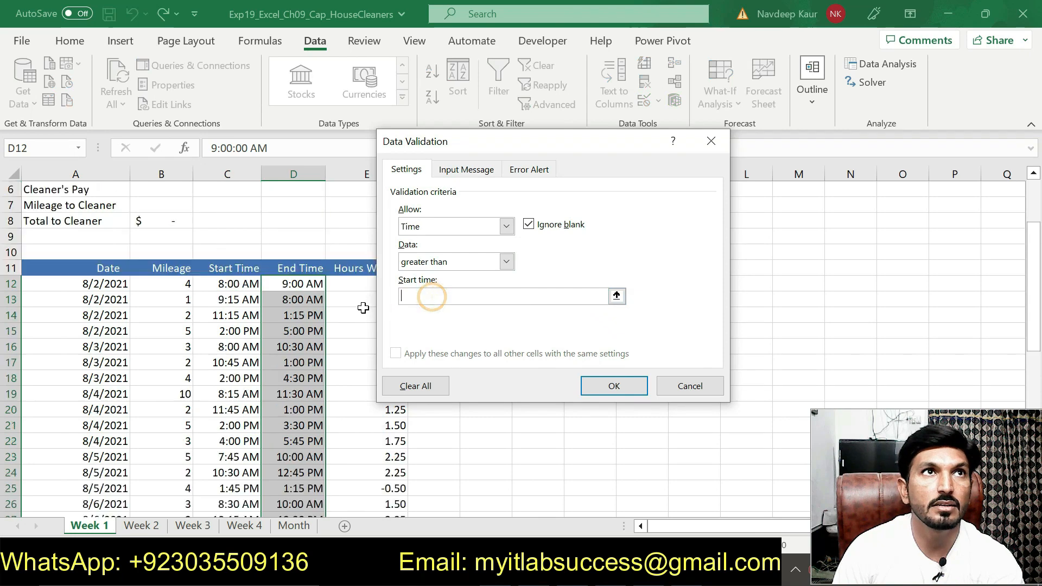
{"action": "left_click", "coordinate": [240, 369]}
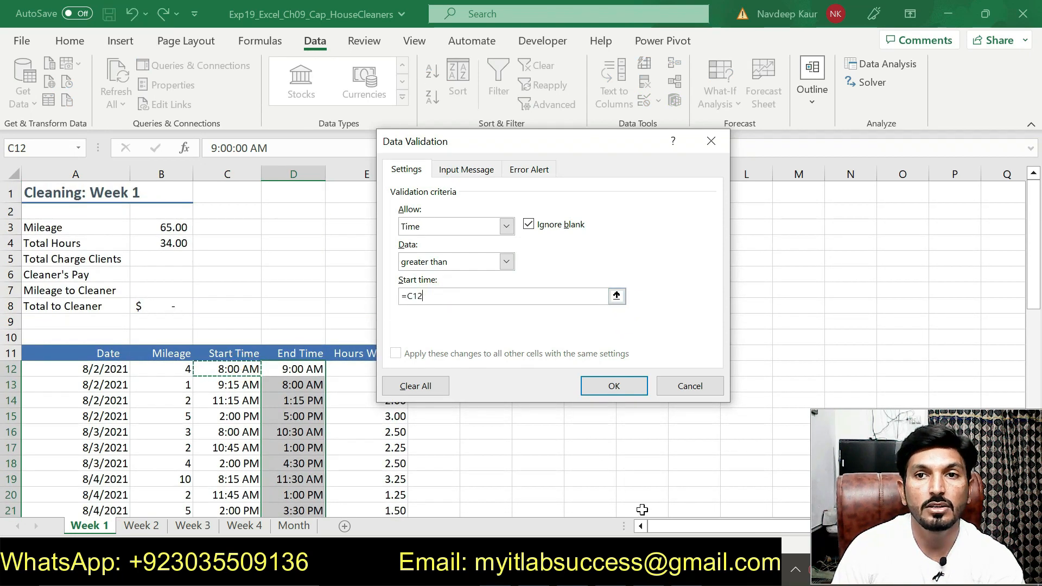
Step: Copy "End Time" from the Word instructions and enter it as the validation rule's input message title in Excel
{"action": "left_click", "coordinate": [651, 570]}
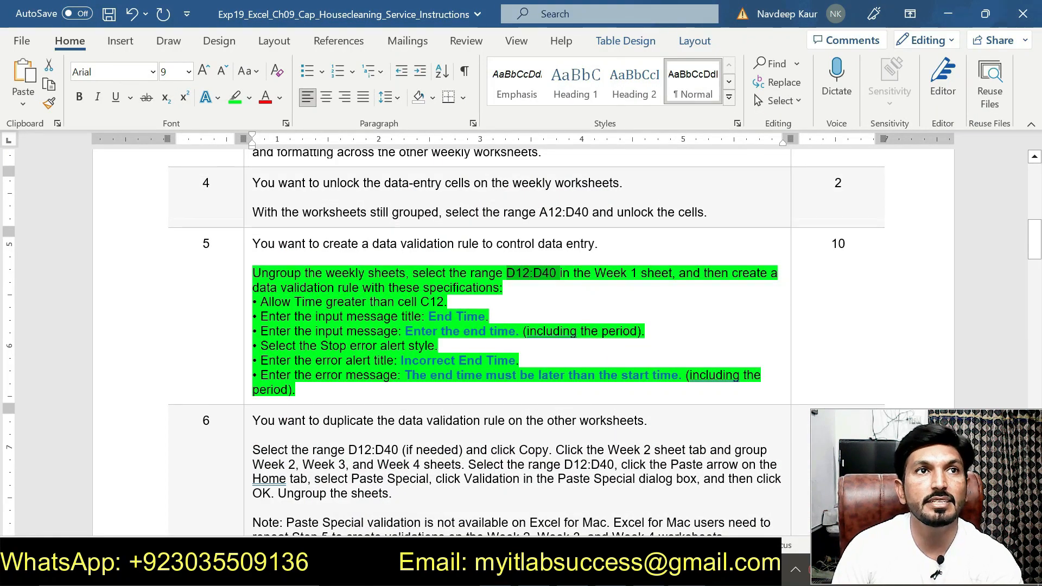
{"action": "left_click_drag", "start_coordinate": [429, 317], "coordinate": [485, 316]}
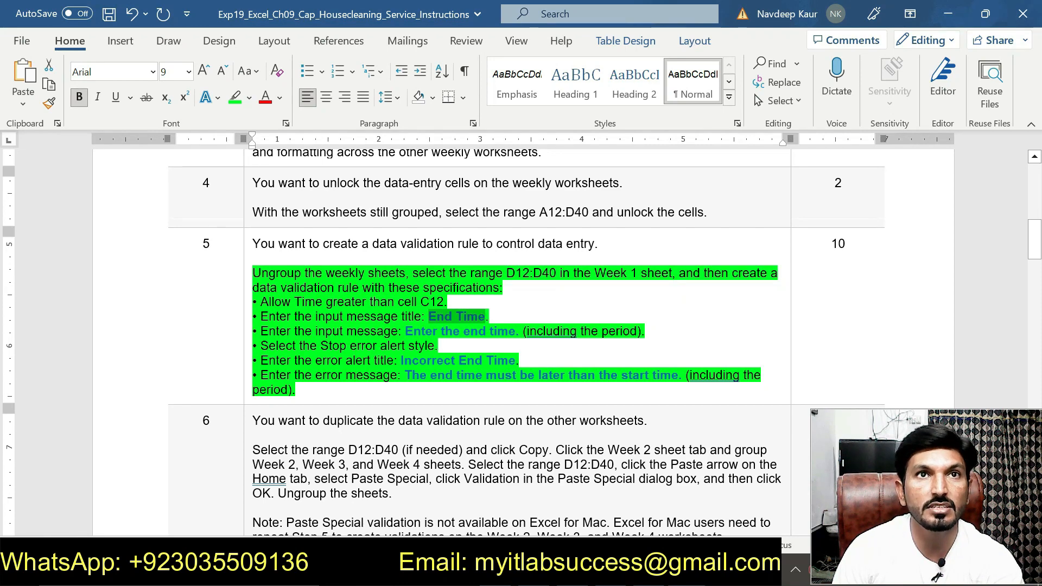
{"action": "key", "text": "alt+Tab"}
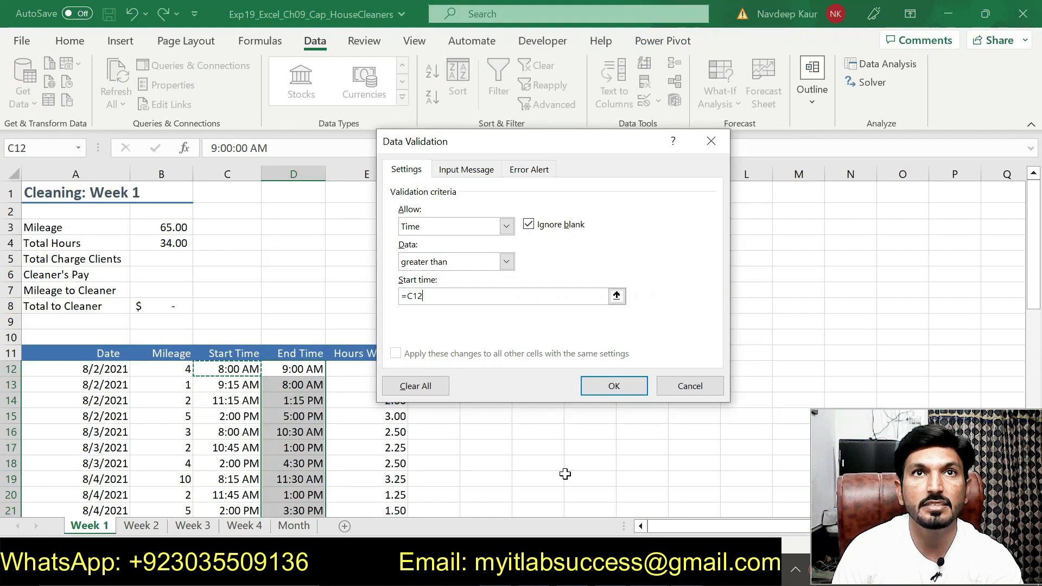
{"action": "left_click", "coordinate": [465, 170]}
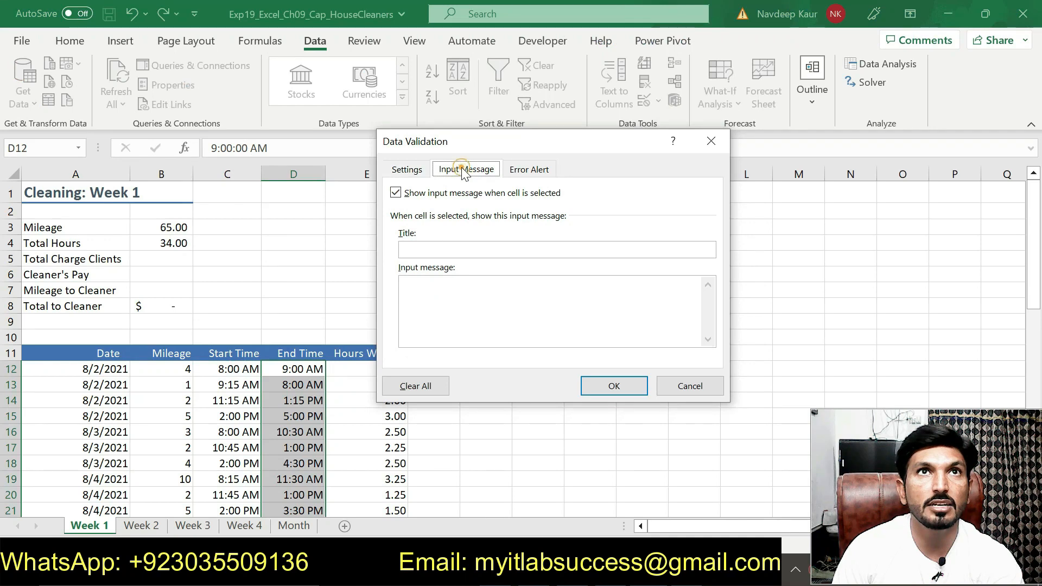
{"action": "left_click", "coordinate": [422, 248]}
{"action": "key", "text": "ctrl+v"}
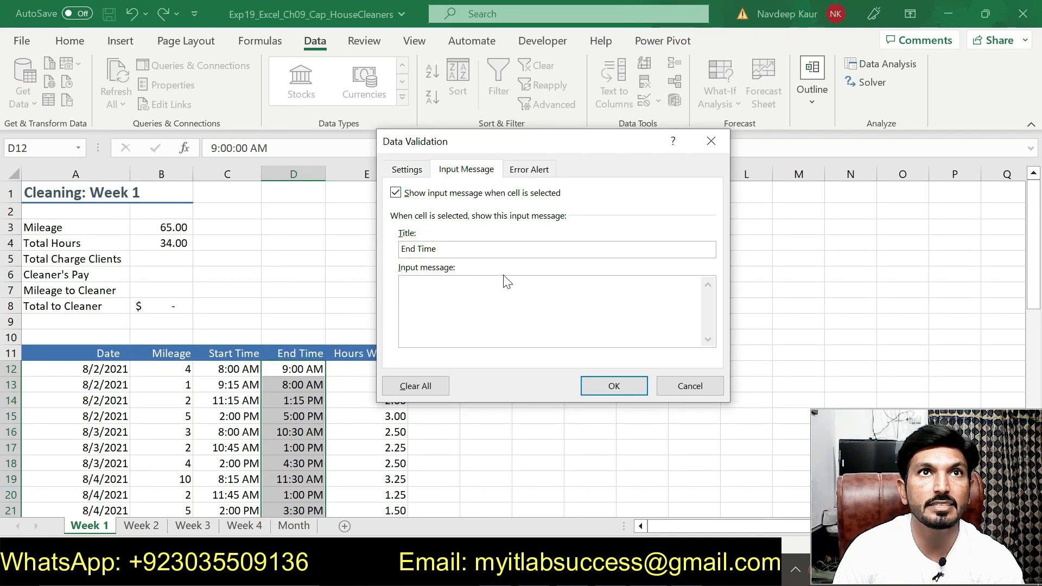
Step: Copy "Enter the end time." from the Word instructions into the validation rule's input message text in Excel
{"action": "key", "text": "alt+Tab"}
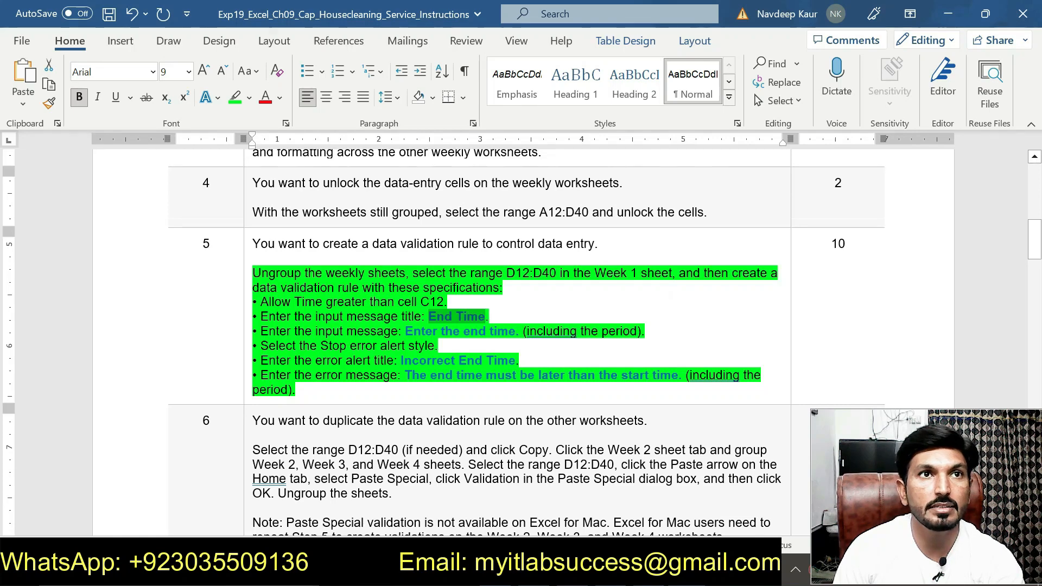
{"action": "left_click_drag", "start_coordinate": [406, 332], "coordinate": [519, 333]}
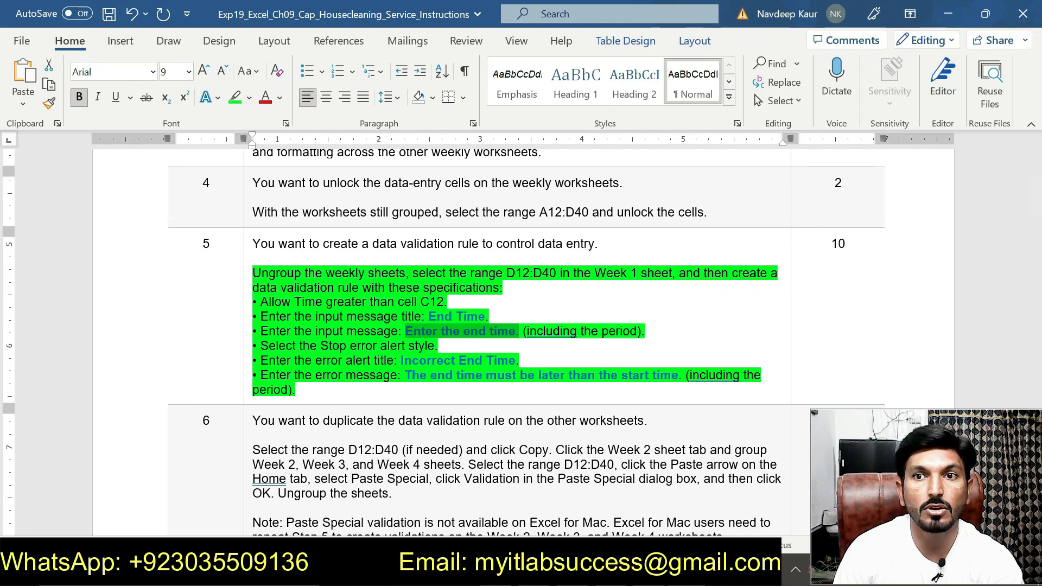
{"action": "key", "text": "alt+Tab"}
{"action": "key", "text": "ctrl+v"}
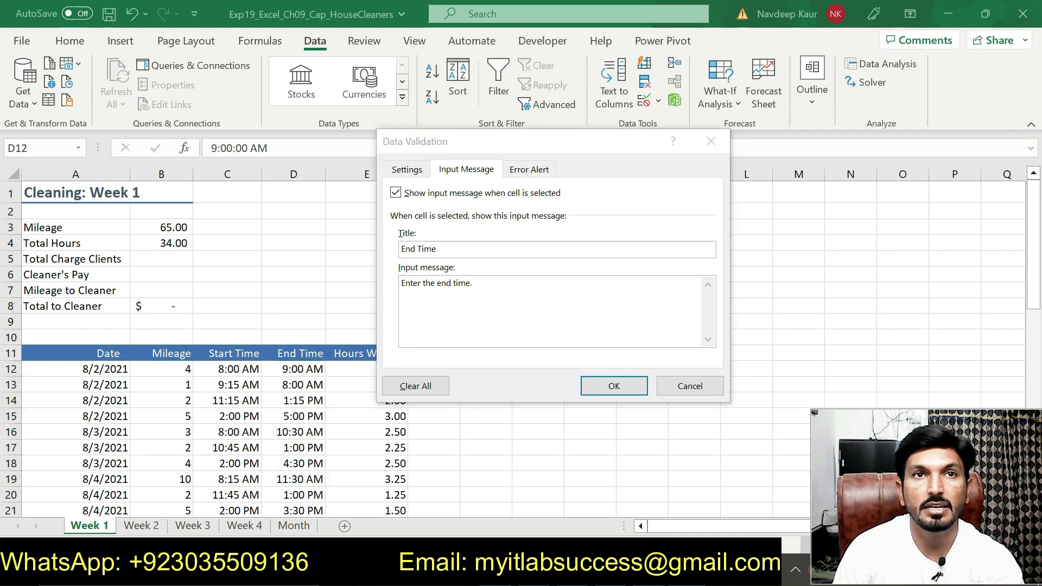
Step: Set the rule's error alert style to Stop and its title to "Incorrect End Time", copied from the Word instructions
{"action": "key", "text": "alt+Tab"}
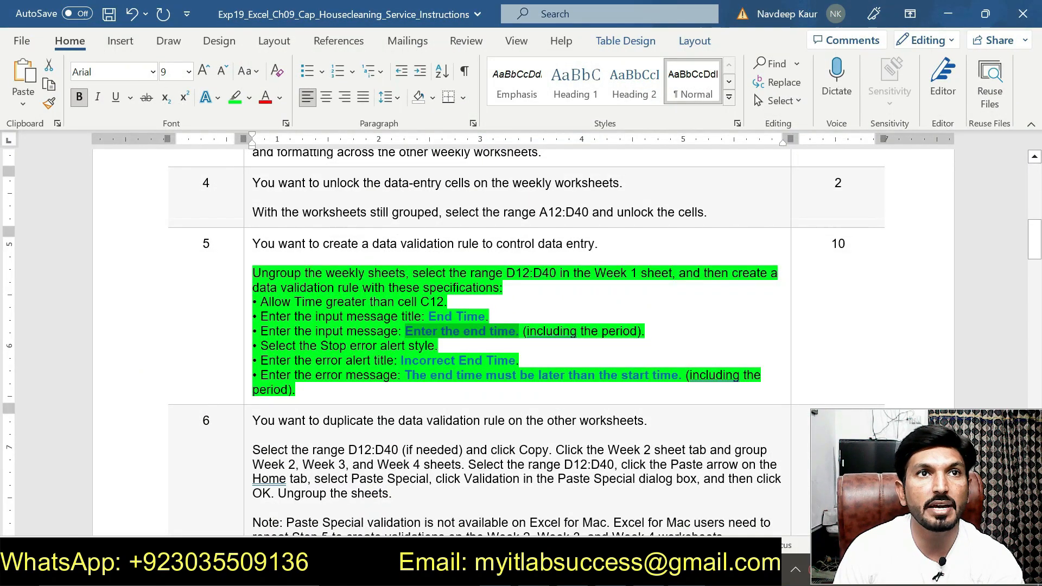
{"action": "key", "text": "alt+Tab"}
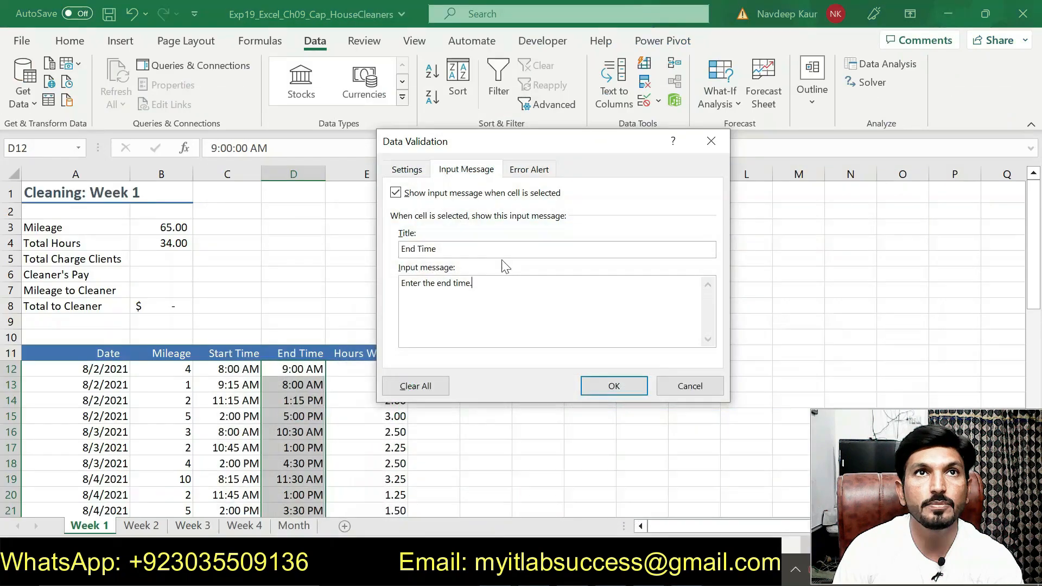
{"action": "left_click", "coordinate": [520, 170]}
{"action": "left_click", "coordinate": [441, 253]}
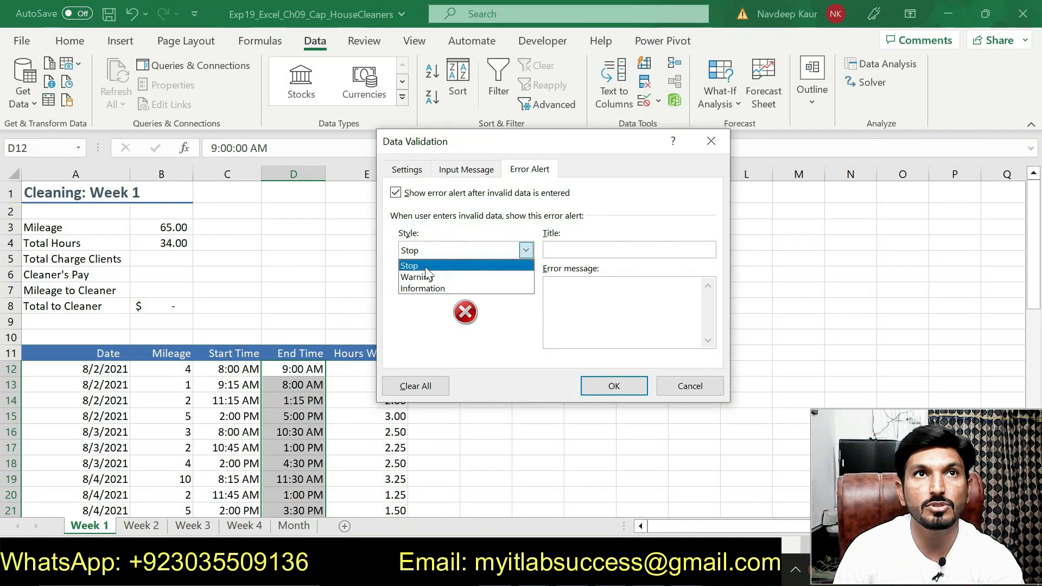
{"action": "left_click", "coordinate": [426, 266]}
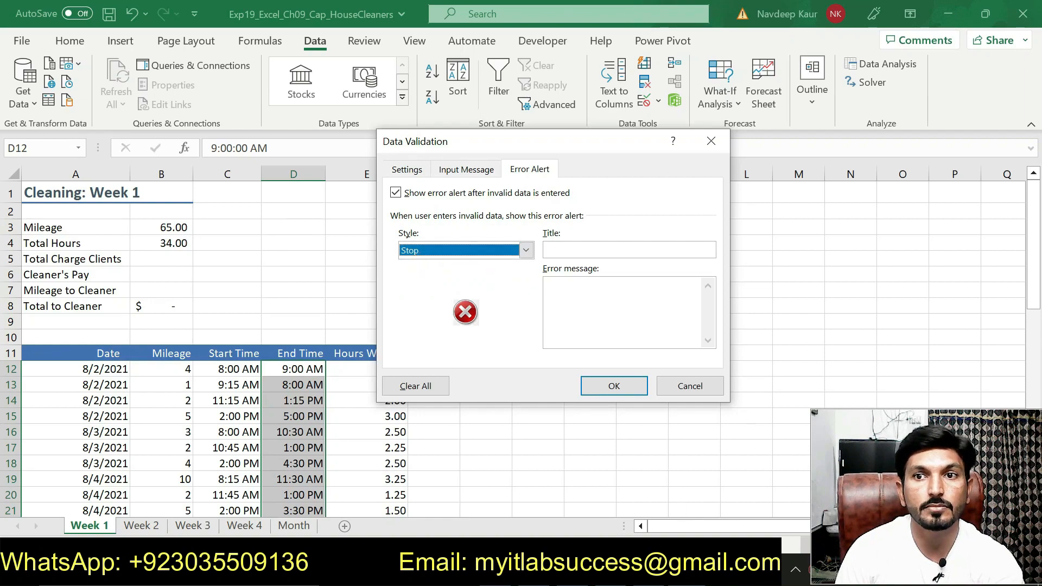
{"action": "key", "text": "alt+Tab"}
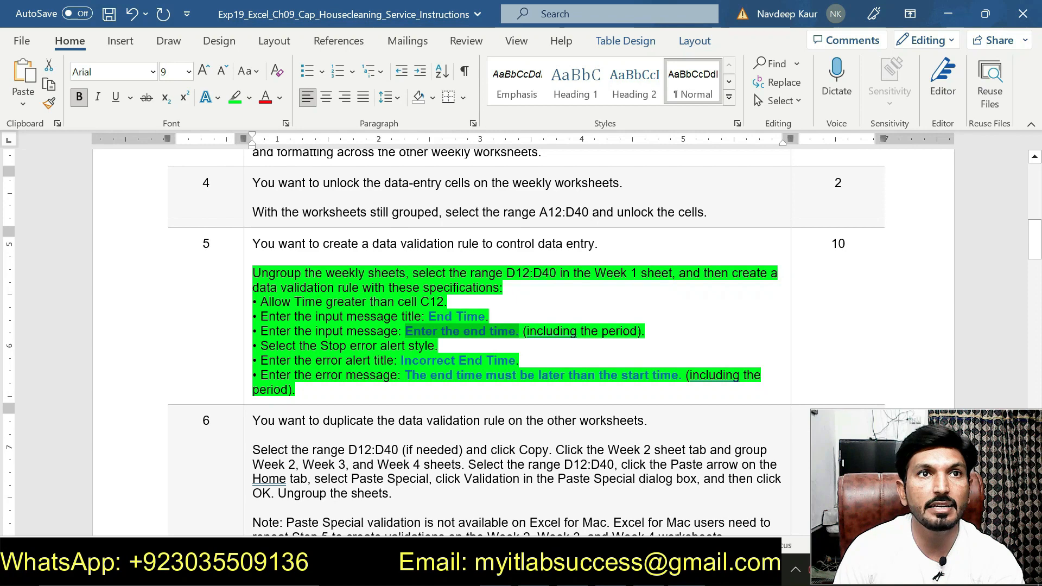
{"action": "left_click_drag", "start_coordinate": [401, 360], "coordinate": [519, 360]}
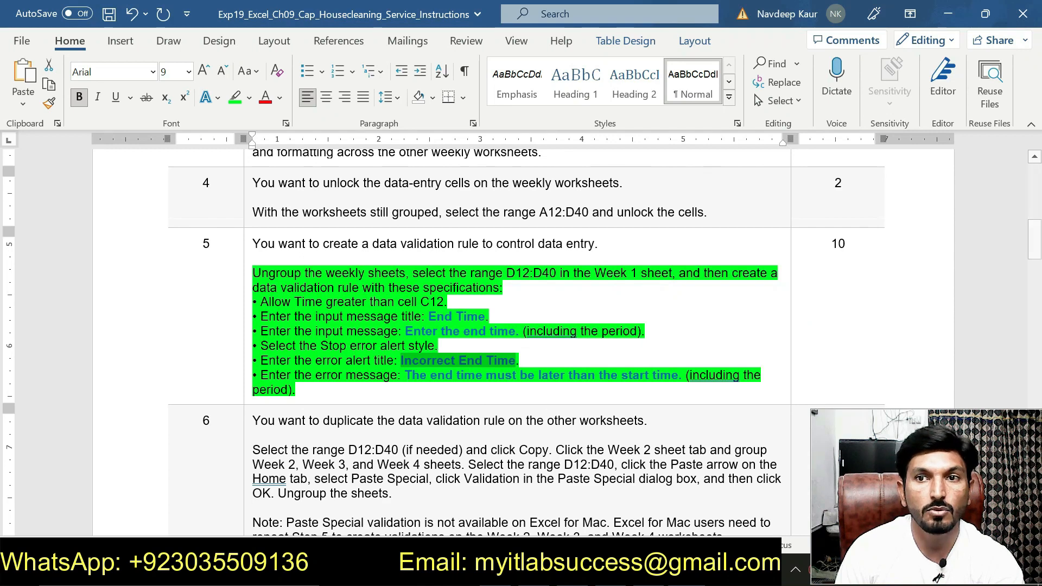
{"action": "key", "text": "alt+Tab"}
{"action": "key", "text": "ctrl+v"}
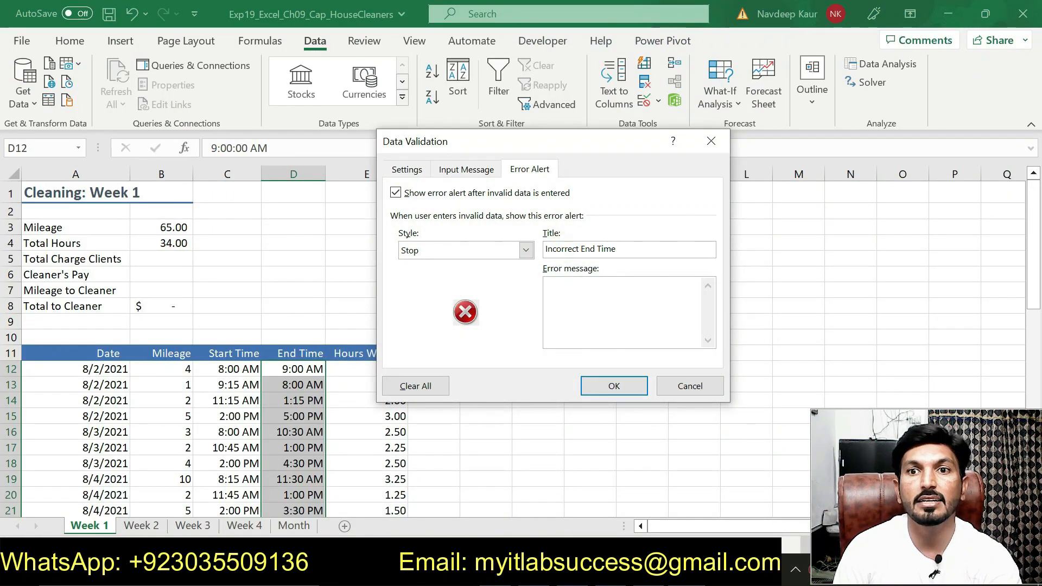
Step: Copy the error message "The end time must be later than the start time." from Word into the error alert and apply the validation rule
{"action": "key", "text": "alt+Tab"}
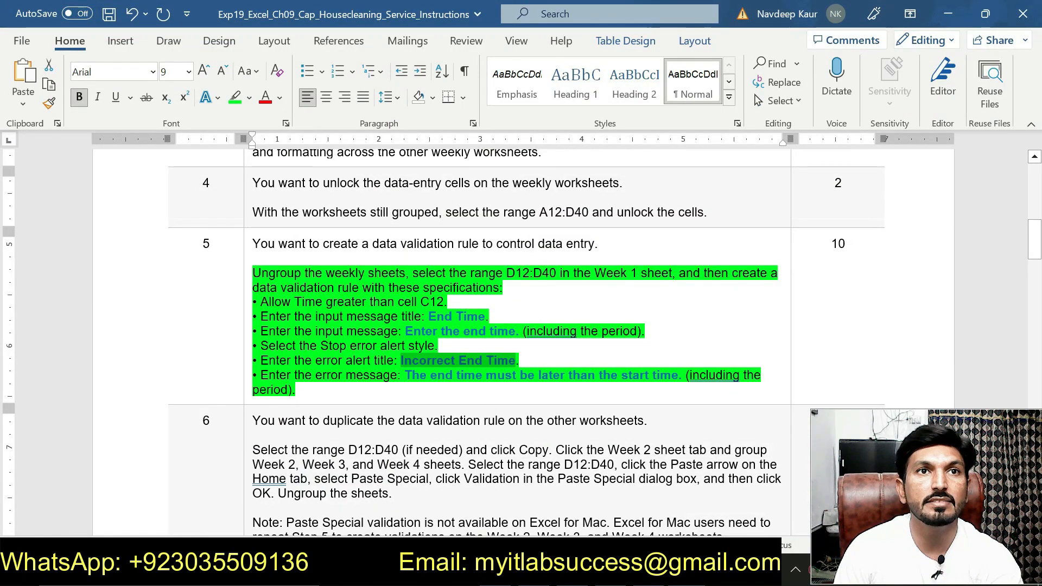
{"action": "left_click_drag", "start_coordinate": [406, 375], "coordinate": [679, 375]}
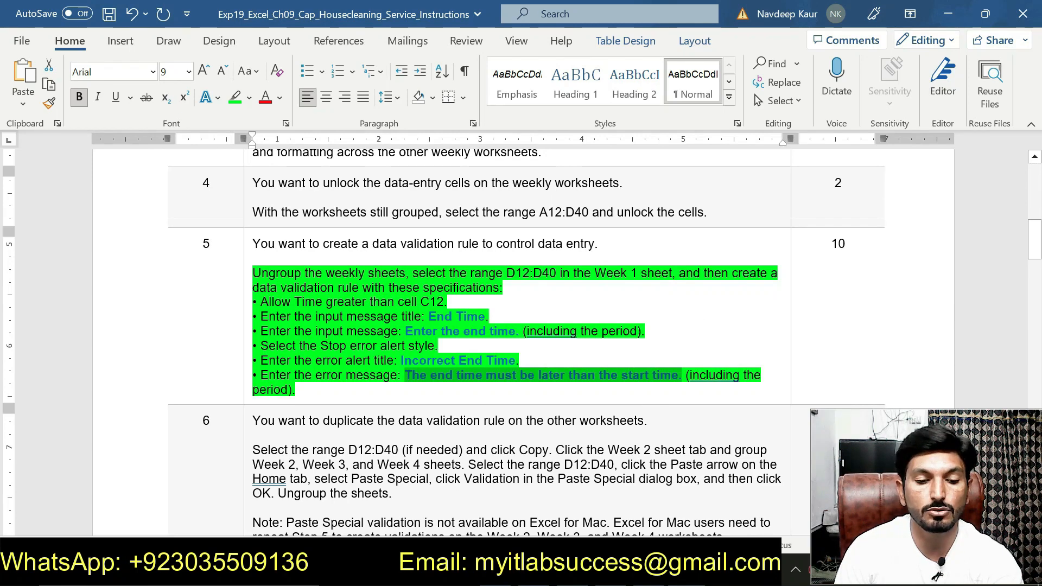
{"action": "key", "text": "alt+Tab"}
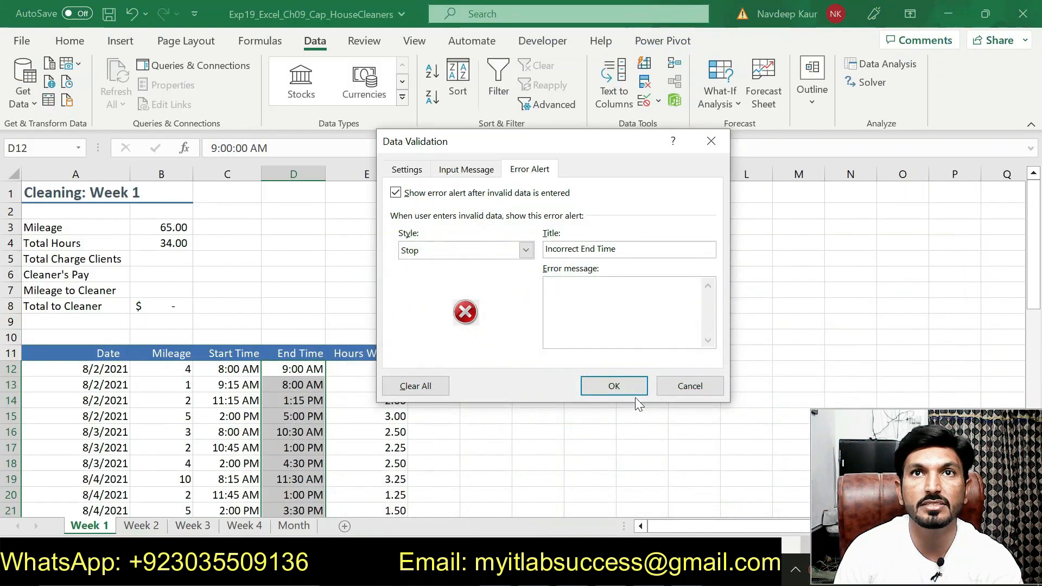
{"action": "left_click", "coordinate": [606, 316]}
{"action": "type", "text": "The end time must be later than the start time."}
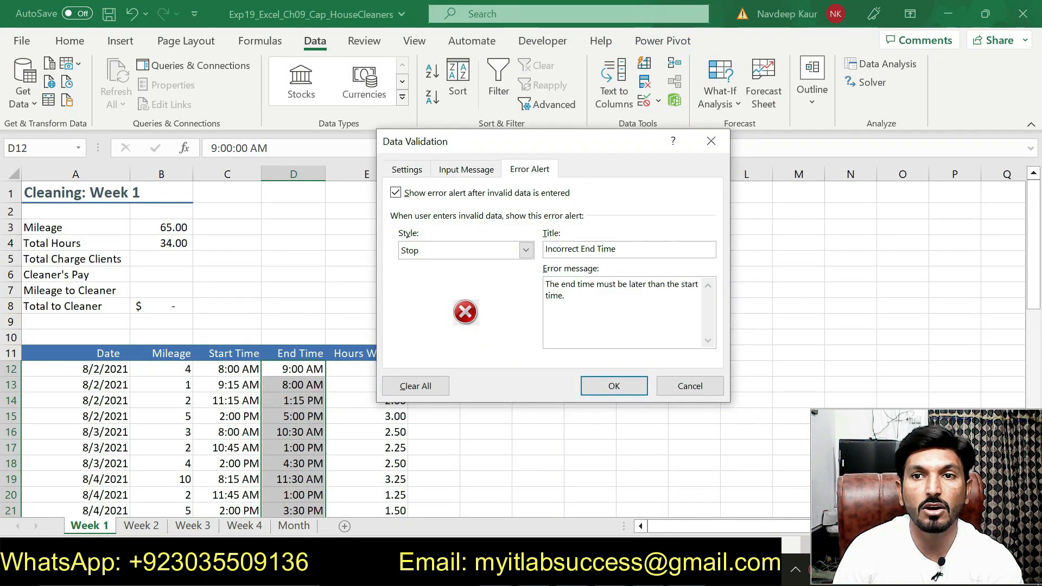
{"action": "key", "text": "alt+Tab"}
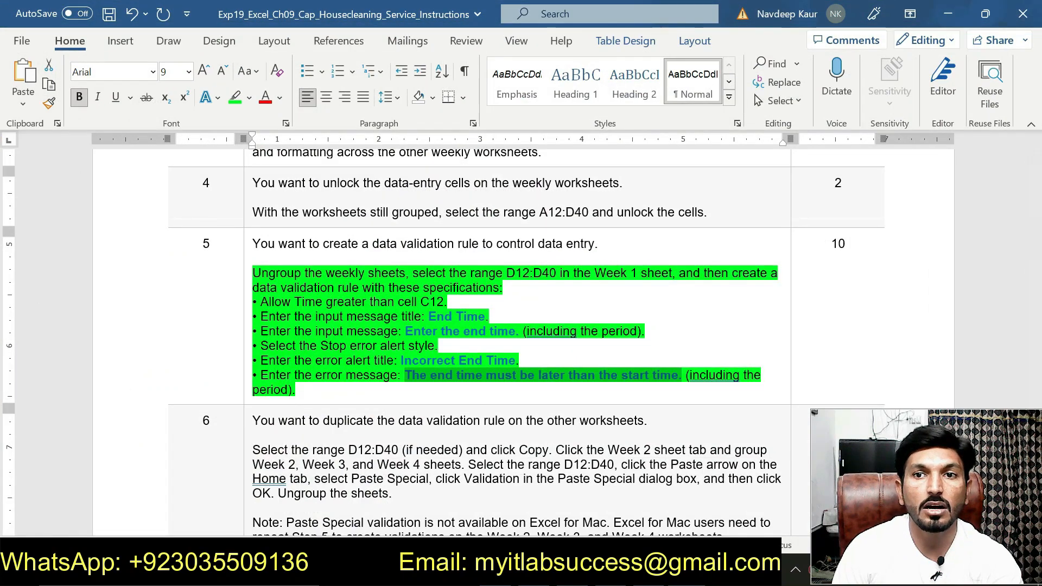
{"action": "key", "text": "alt+Tab"}
{"action": "left_click", "coordinate": [615, 386]}
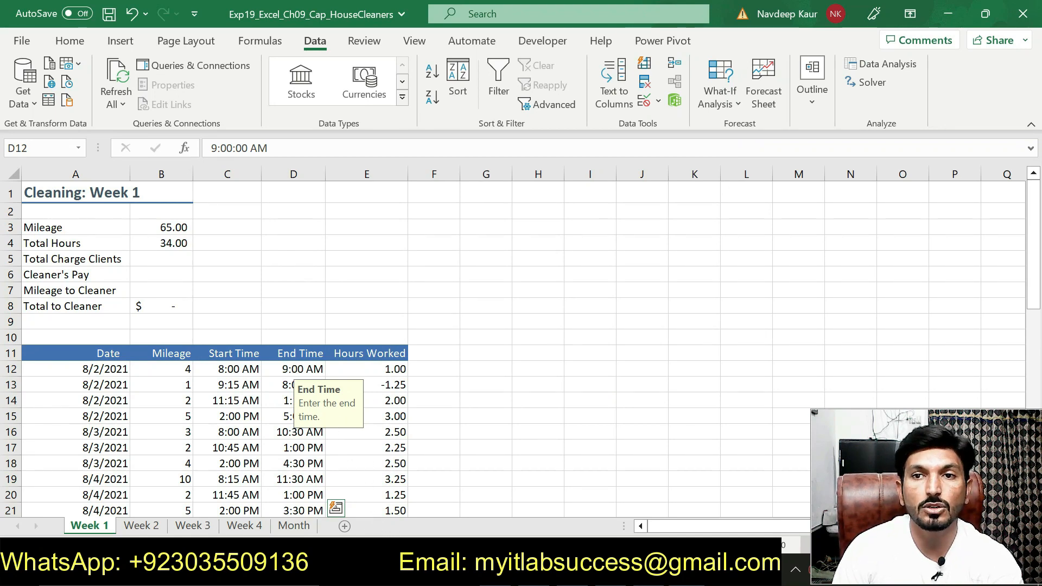
Step: Switch to the Word instructions, clear the green highlight from step 5, and highlight the step 6 directions in green
{"action": "key", "text": "alt+Tab"}
{"action": "left_click_drag", "start_coordinate": [394, 401], "coordinate": [253, 273]}
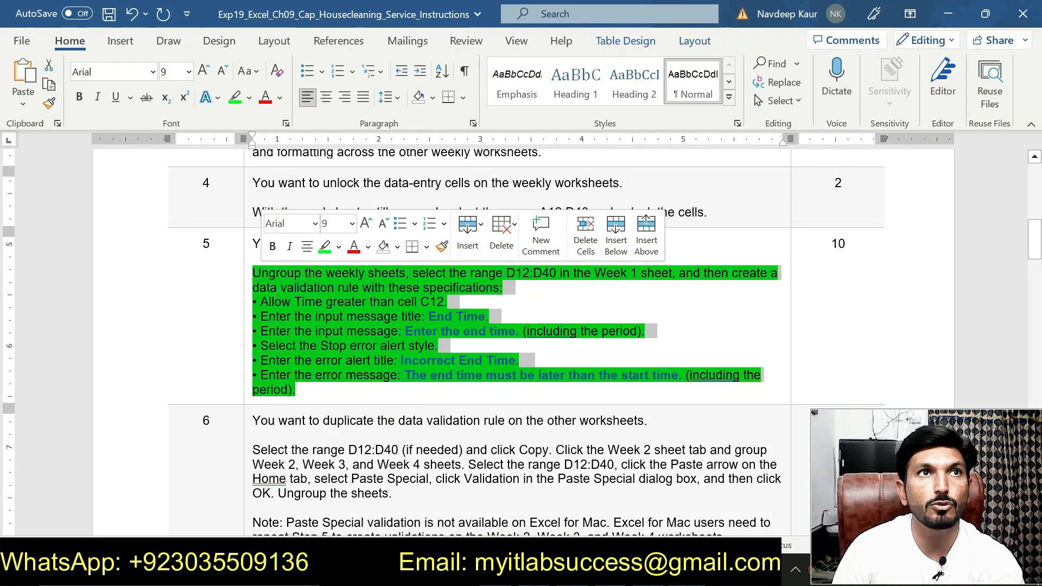
{"action": "left_click", "coordinate": [324, 248]}
{"action": "scroll", "coordinate": [323, 247], "scroll_direction": "down", "scroll_amount": 4}
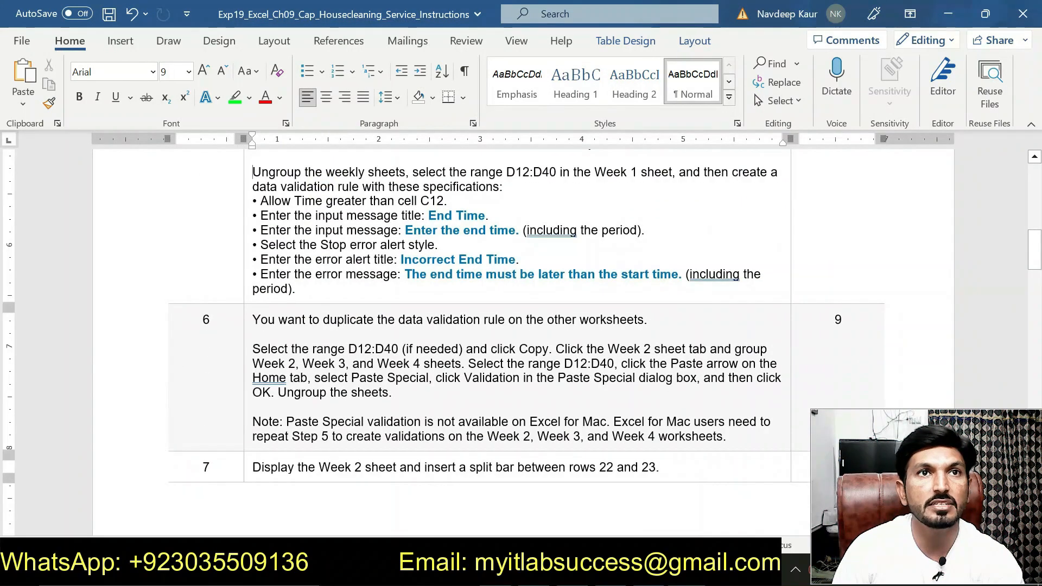
{"action": "left_click_drag", "start_coordinate": [253, 299], "coordinate": [404, 342]}
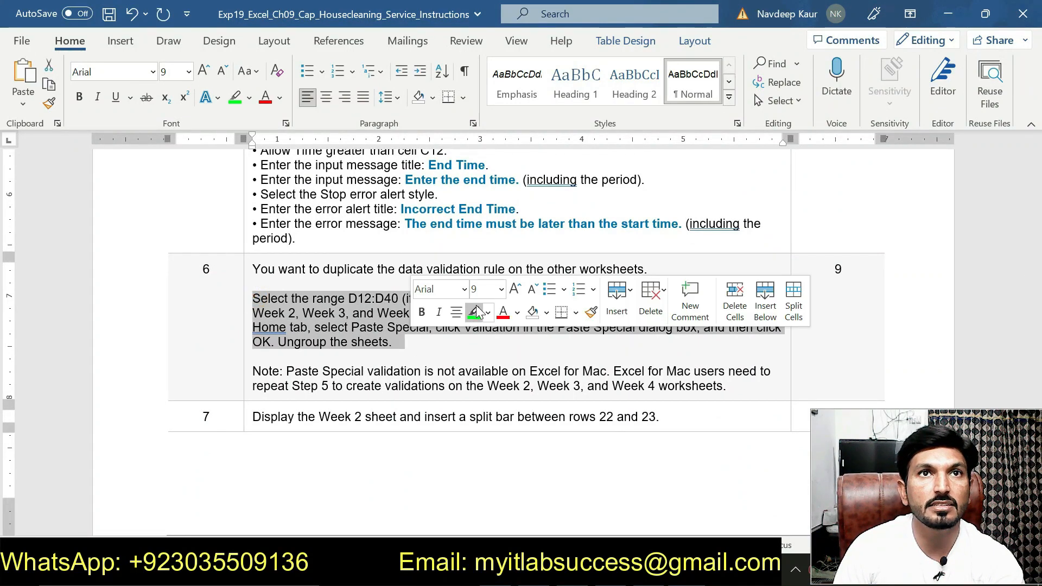
{"action": "left_click", "coordinate": [474, 309]}
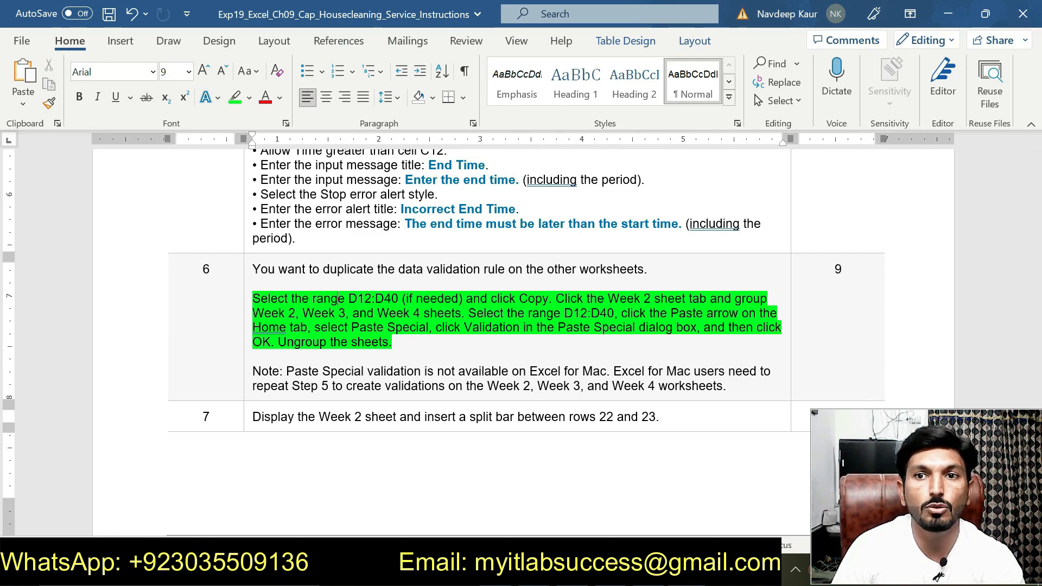
Step: Copy the range reference D12:D40 from the step 6 directions in Word and return to the Week 1 sheet in Excel
{"action": "key", "text": "alt+Tab"}
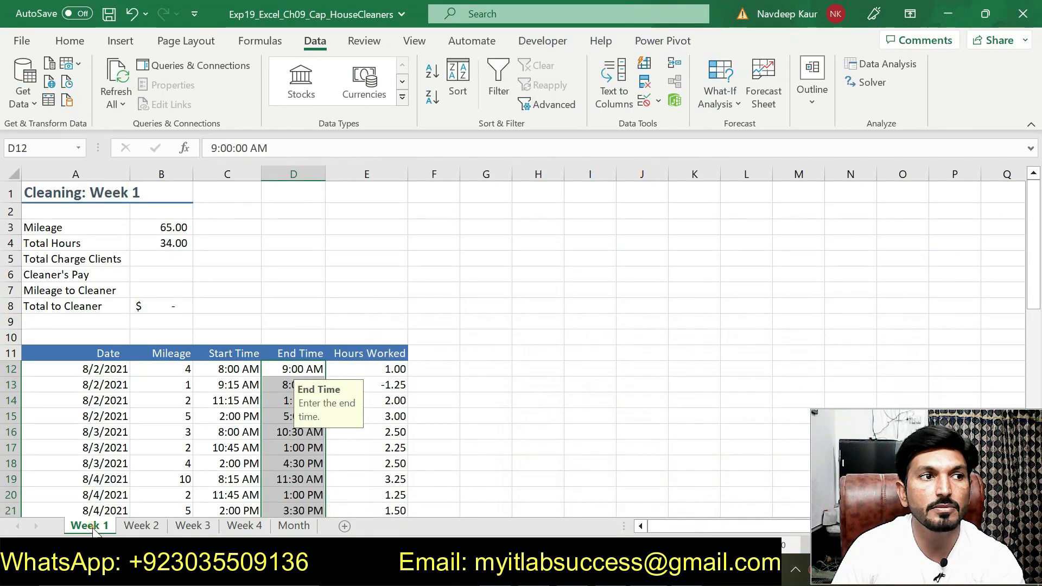
{"action": "double_click", "coordinate": [89, 526]}
{"action": "key", "text": "alt+Tab"}
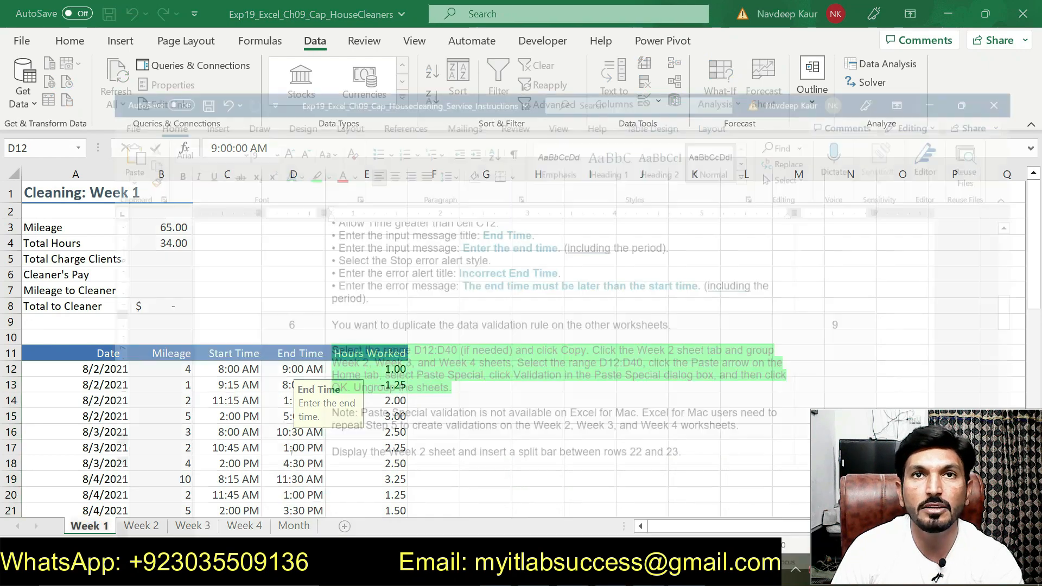
{"action": "left_click_drag", "start_coordinate": [348, 299], "coordinate": [399, 300]}
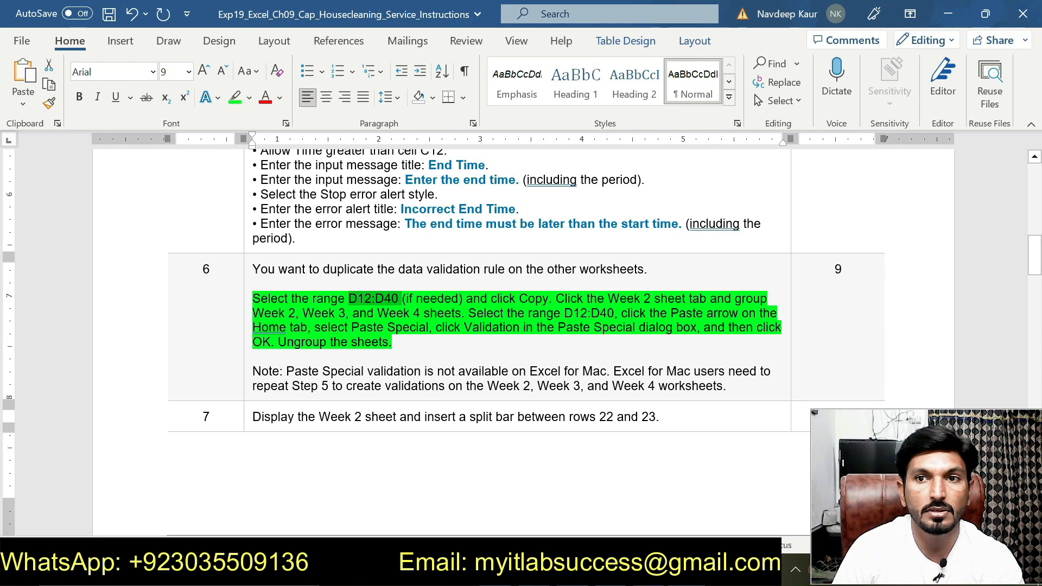
{"action": "key", "text": "alt+Tab"}
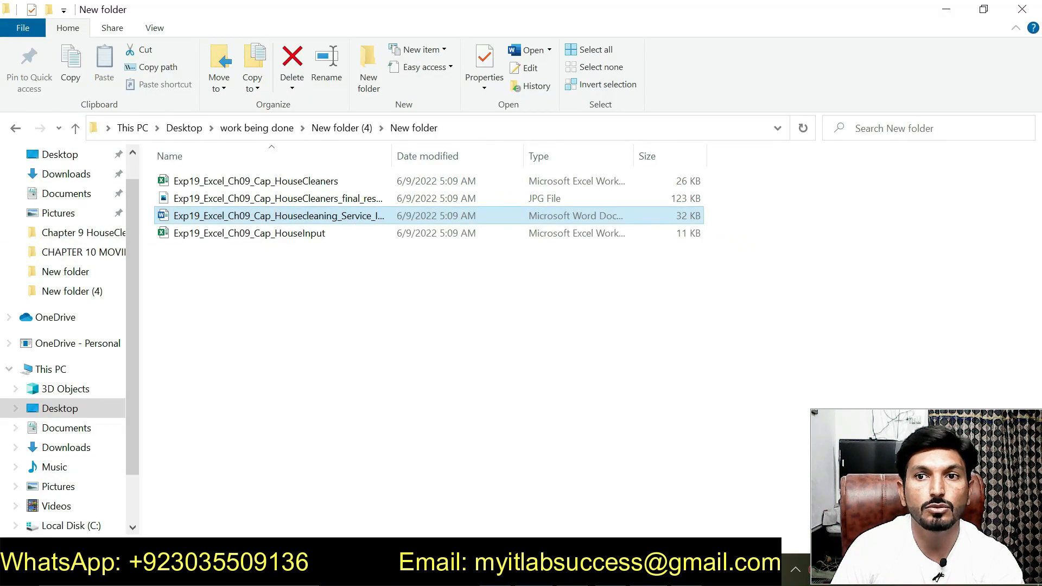
{"action": "key", "text": "alt+Tab"}
{"action": "key", "text": "alt+Tab"}
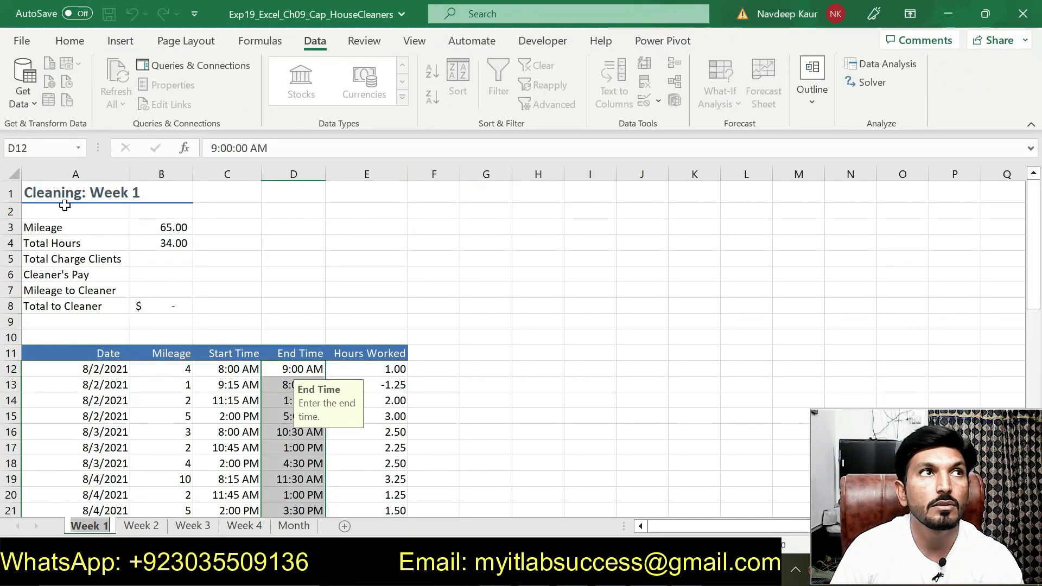
Step: Select the range D12:D40 on the Week 1 sheet and copy it
{"action": "left_click", "coordinate": [43, 147]}
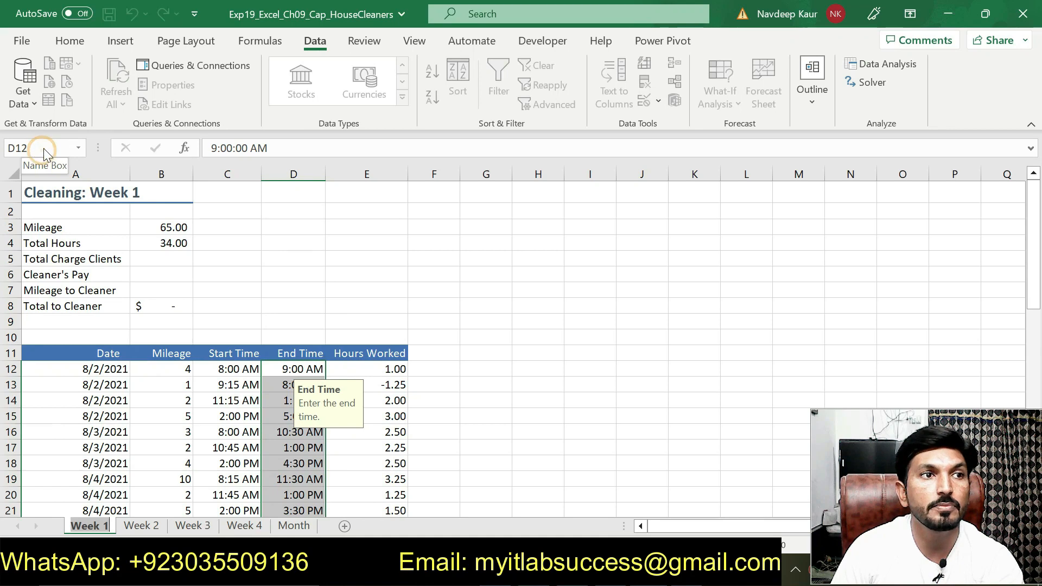
{"action": "left_click", "coordinate": [333, 286]}
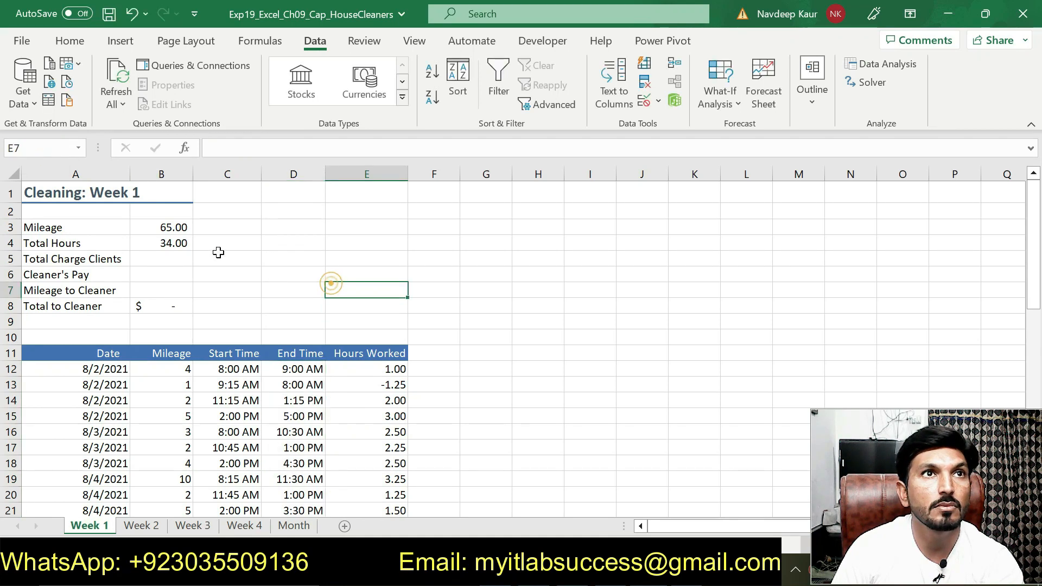
{"action": "left_click", "coordinate": [49, 148]}
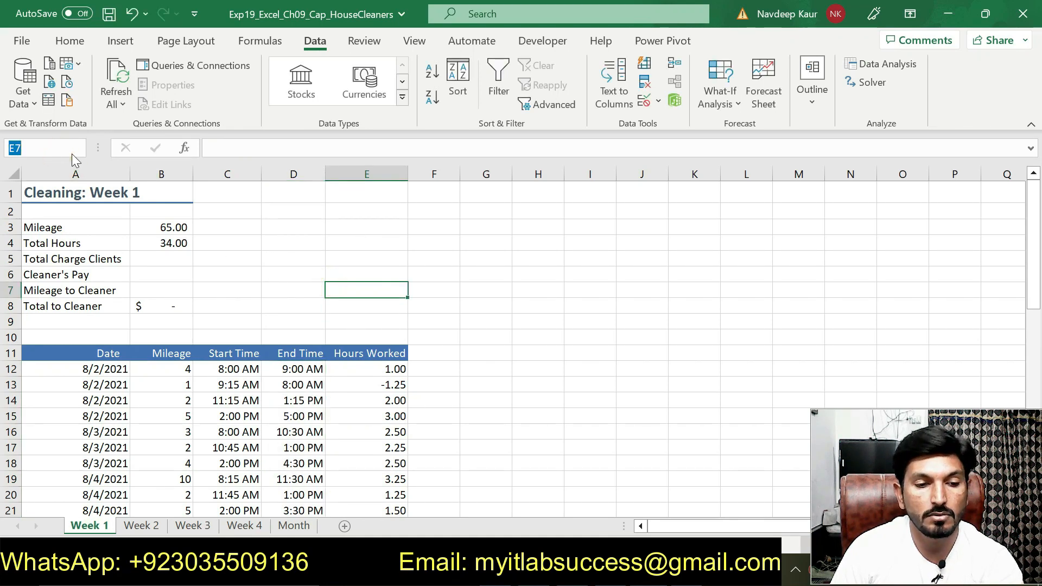
{"action": "type", "text": "D12:D40"}
{"action": "key", "text": "Return"}
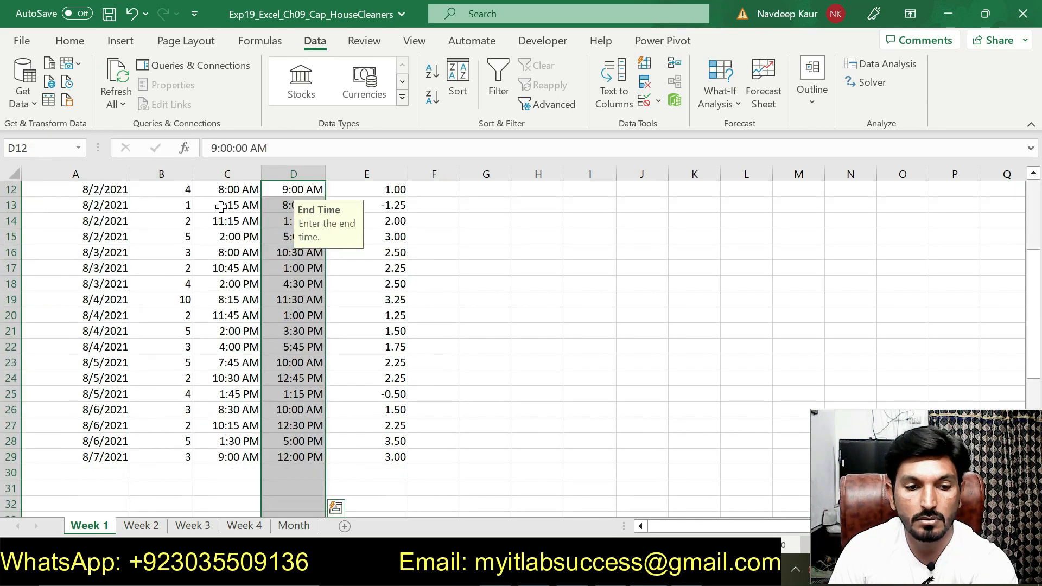
{"action": "left_click", "coordinate": [70, 42]}
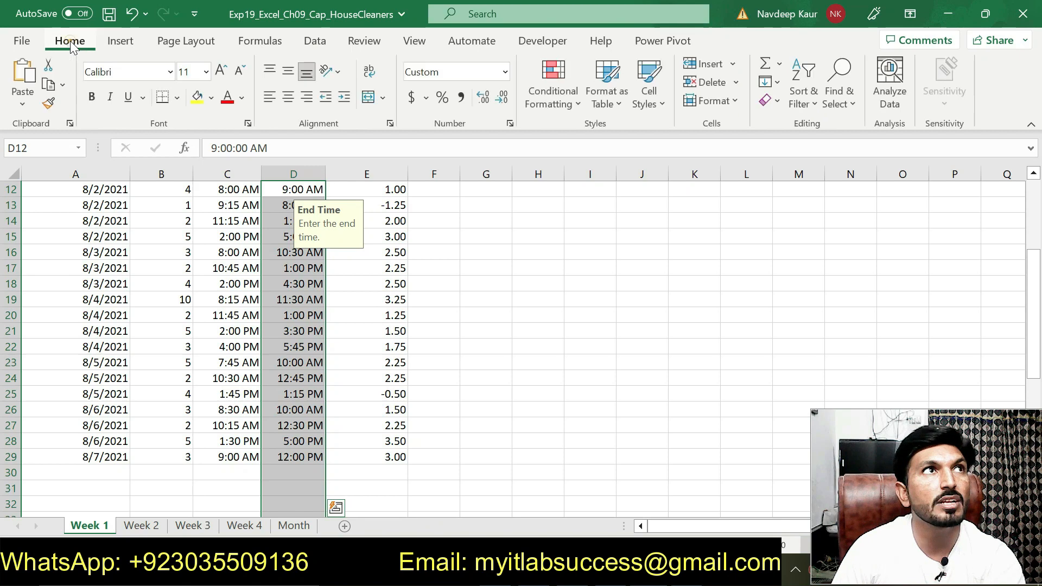
{"action": "left_click", "coordinate": [50, 86]}
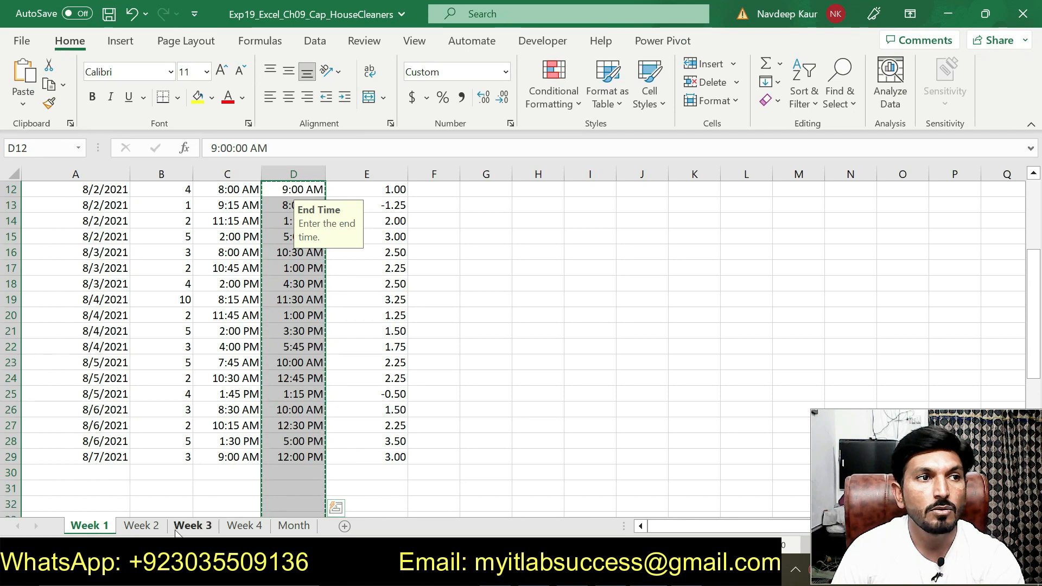
Step: Group the Week 2, Week 3, and Week 4 sheets
{"action": "left_click", "coordinate": [143, 525]}
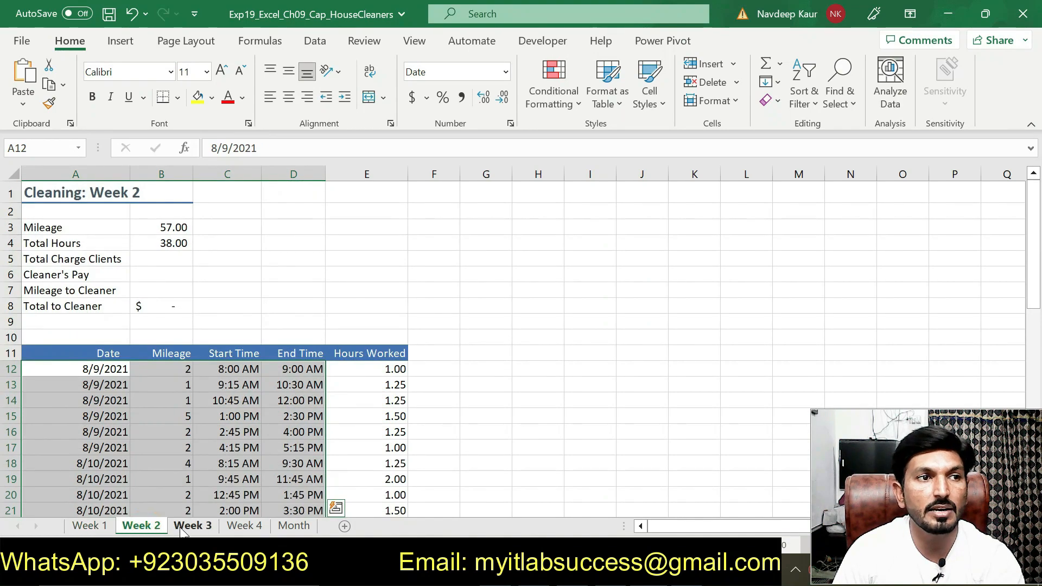
{"action": "left_click", "coordinate": [185, 527], "text": "shift"}
{"action": "left_click", "coordinate": [242, 527], "text": "shift"}
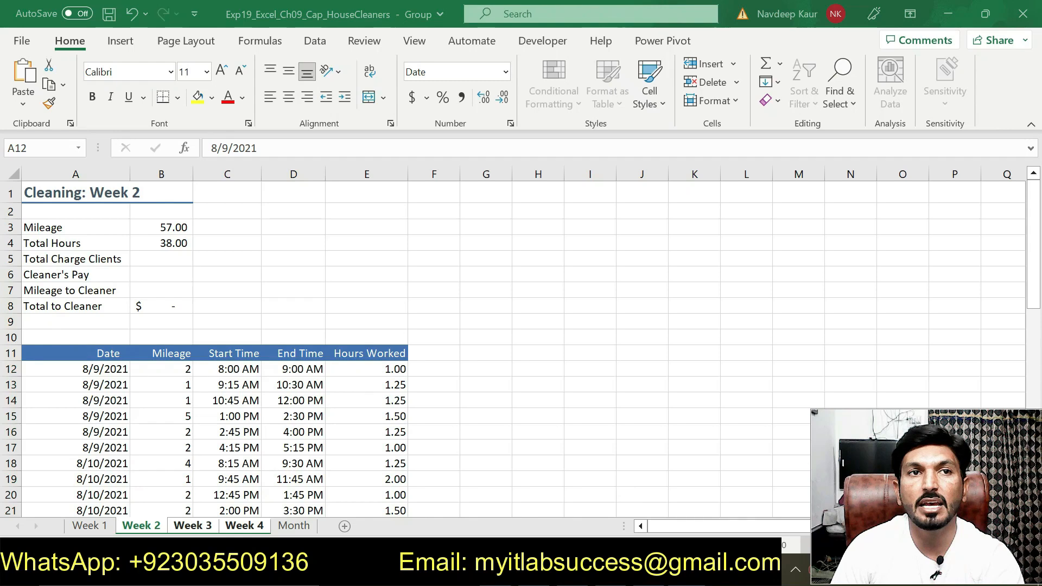
Step: Copy the second D12:D40 reference from step 6 in Word and use it to select that range on the grouped sheets
{"action": "key", "text": "alt+Tab"}
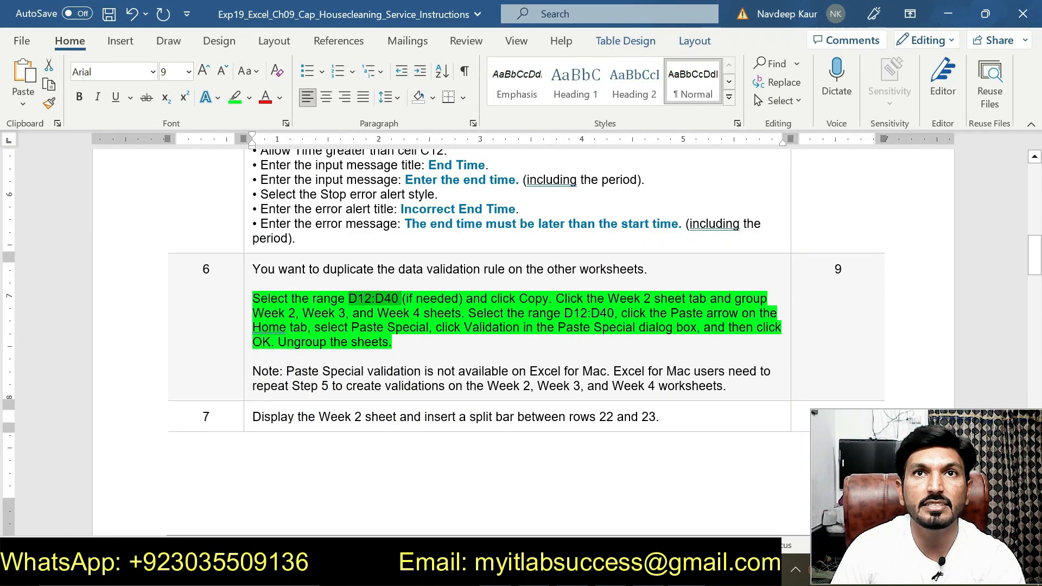
{"action": "double_click", "coordinate": [571, 315]}
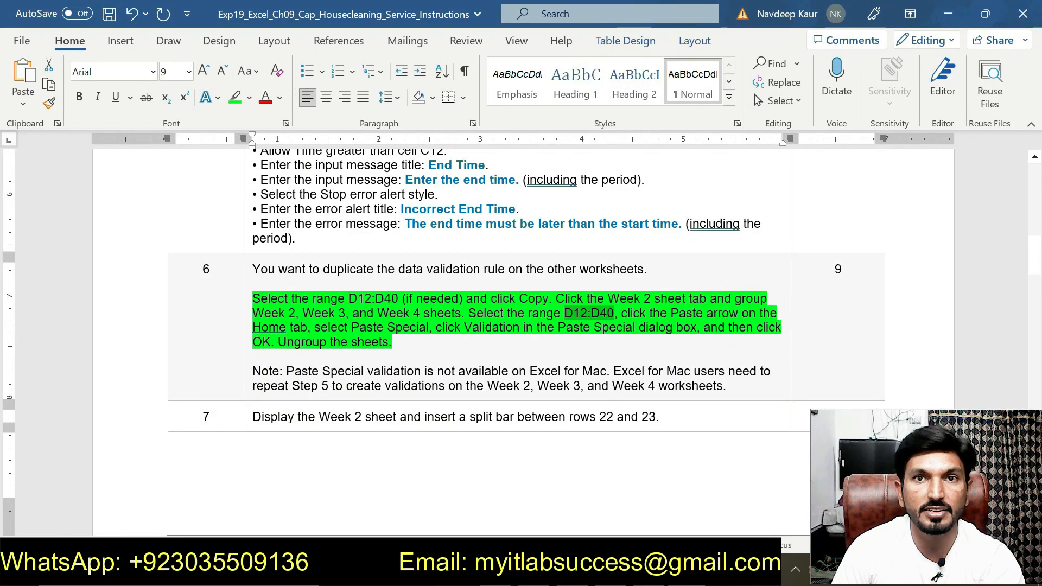
{"action": "key", "text": "alt+Tab"}
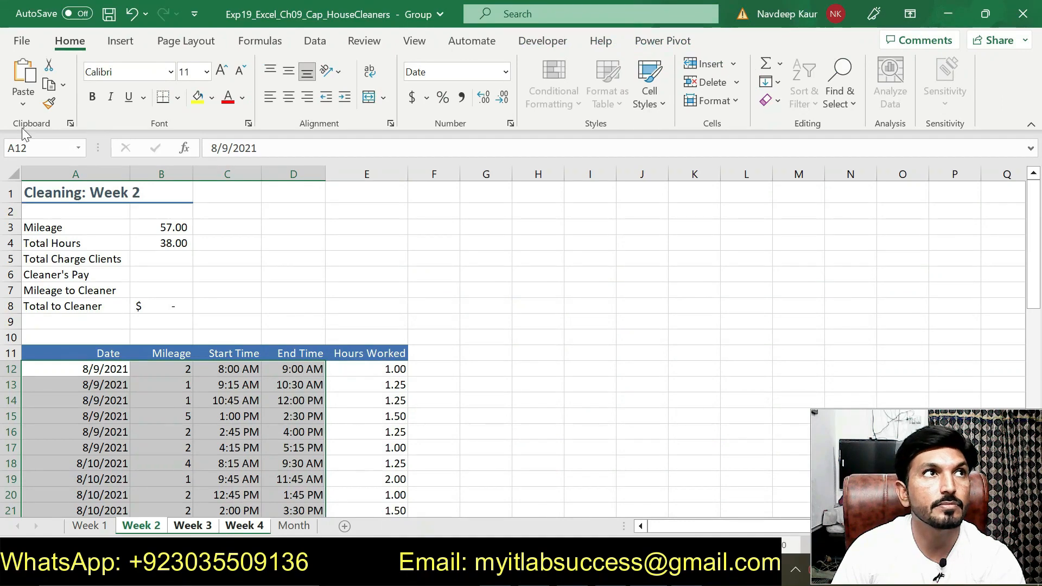
{"action": "left_click", "coordinate": [45, 148]}
{"action": "key", "text": "ctrl+v"}
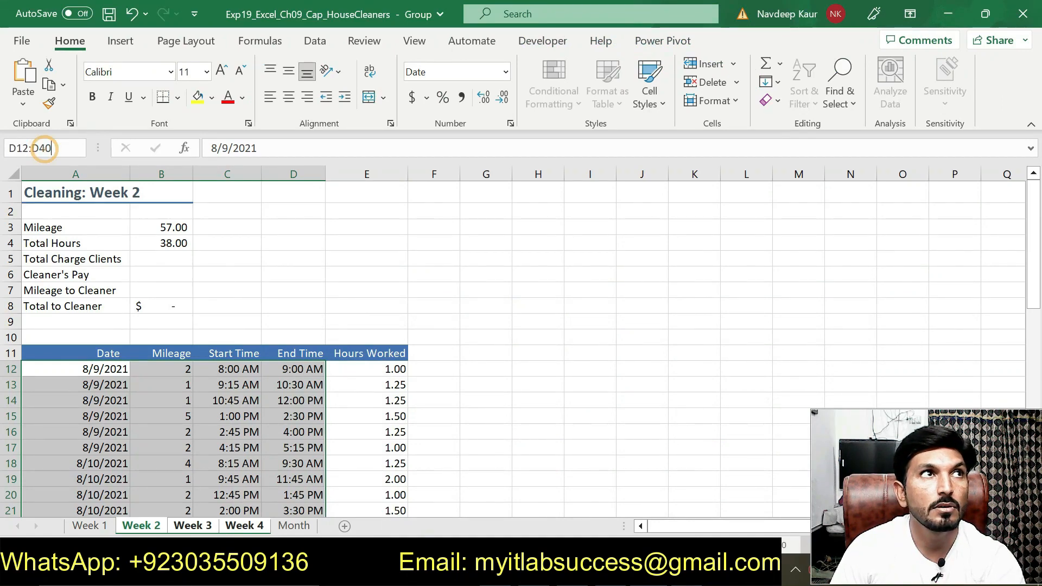
{"action": "key", "text": "Return"}
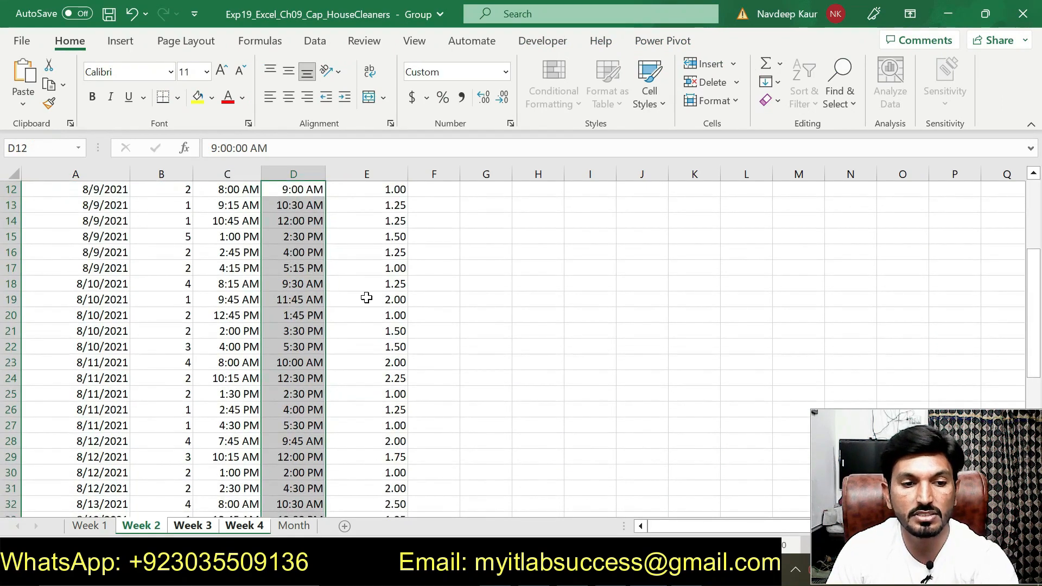
Step: Look at the paste choices for the selected End Time range, and reread the step 6 directions in Word
{"action": "right_click", "coordinate": [300, 304]}
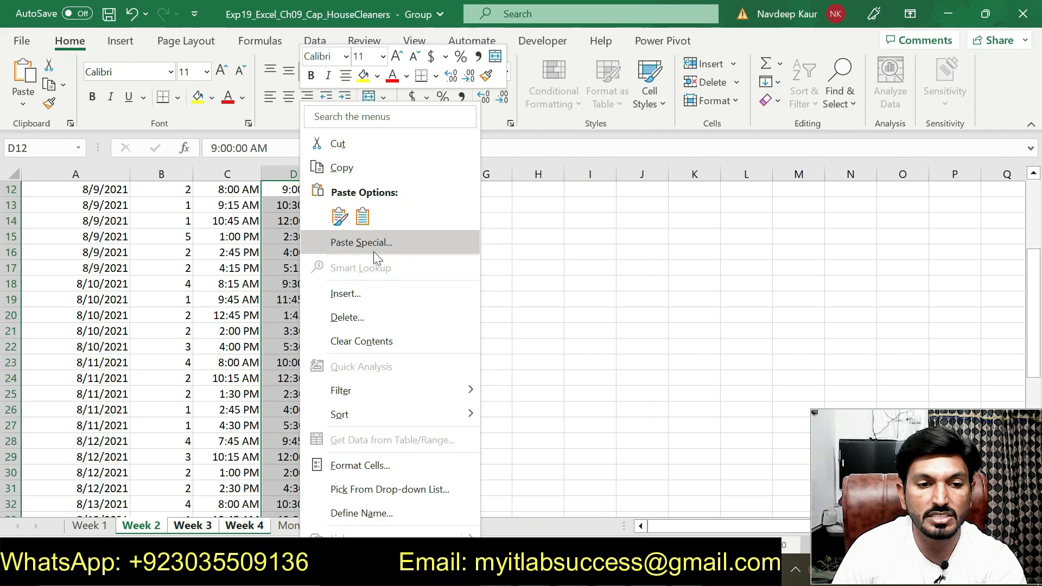
{"action": "left_click", "coordinate": [577, 409]}
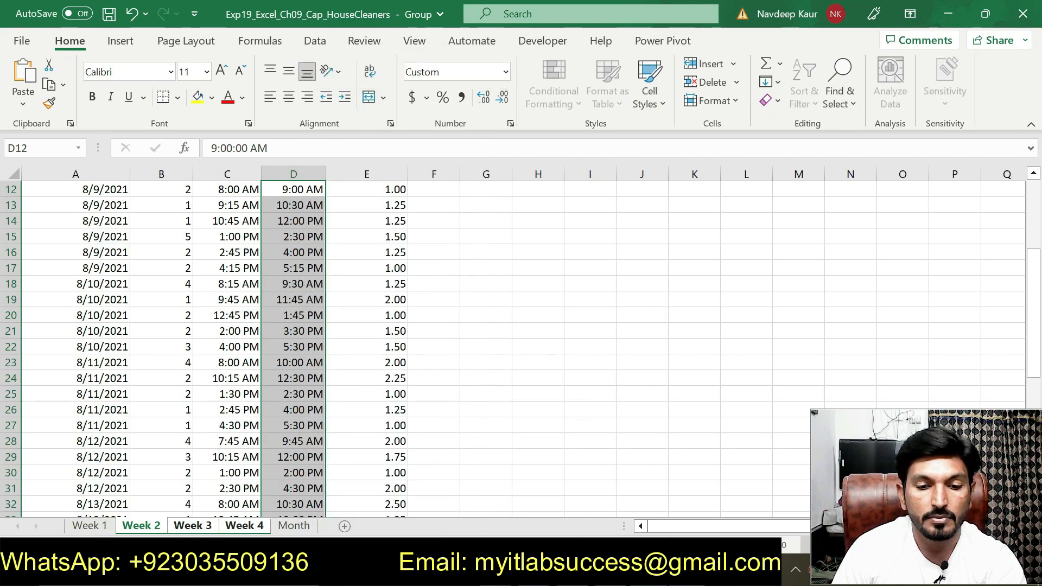
{"action": "left_click", "coordinate": [676, 571]}
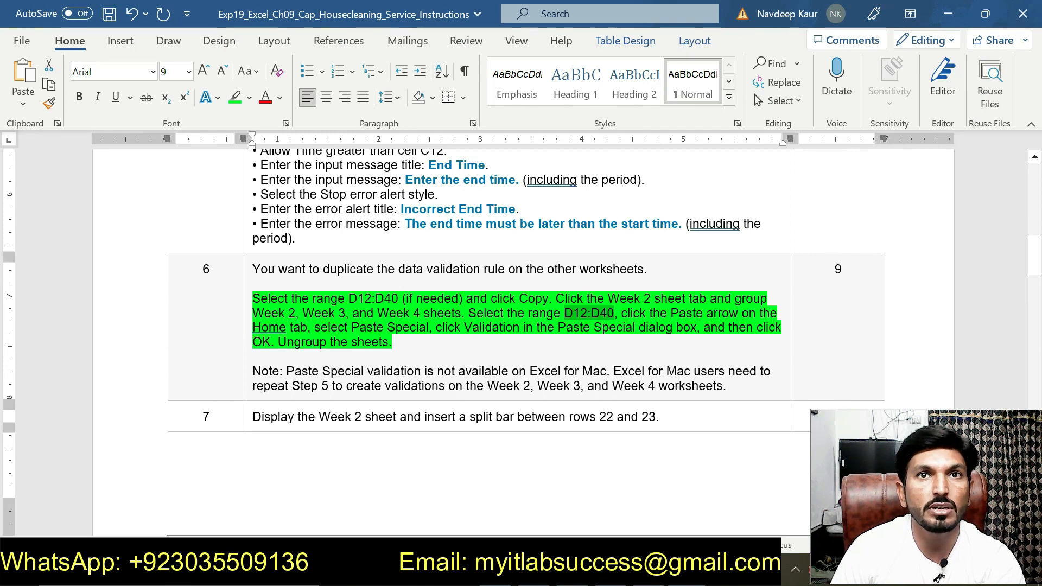
{"action": "left_click", "coordinate": [418, 342]}
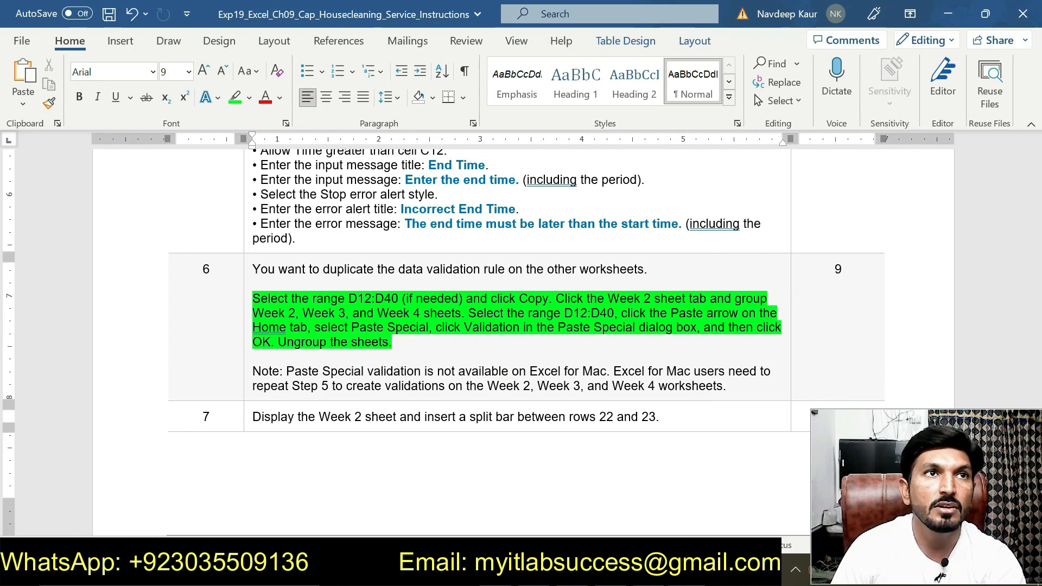
{"action": "left_click", "coordinate": [419, 342]}
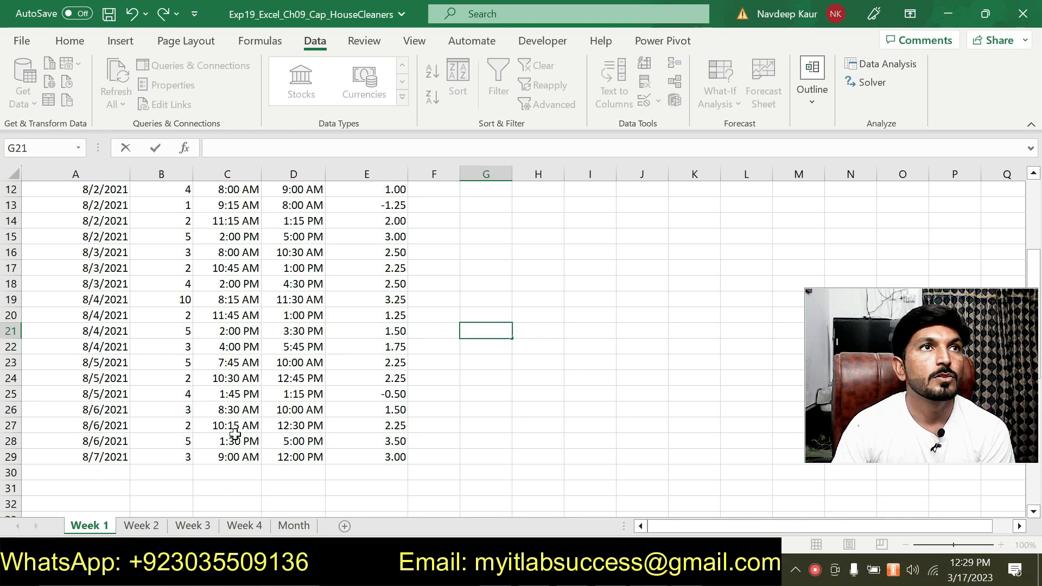
Step: Check the End Time range on the Week 1 through Week 4 sheets for the duplicated validation rule against the Word instructions
{"action": "scroll", "coordinate": [234, 434], "scroll_direction": "up", "scroll_amount": 3}
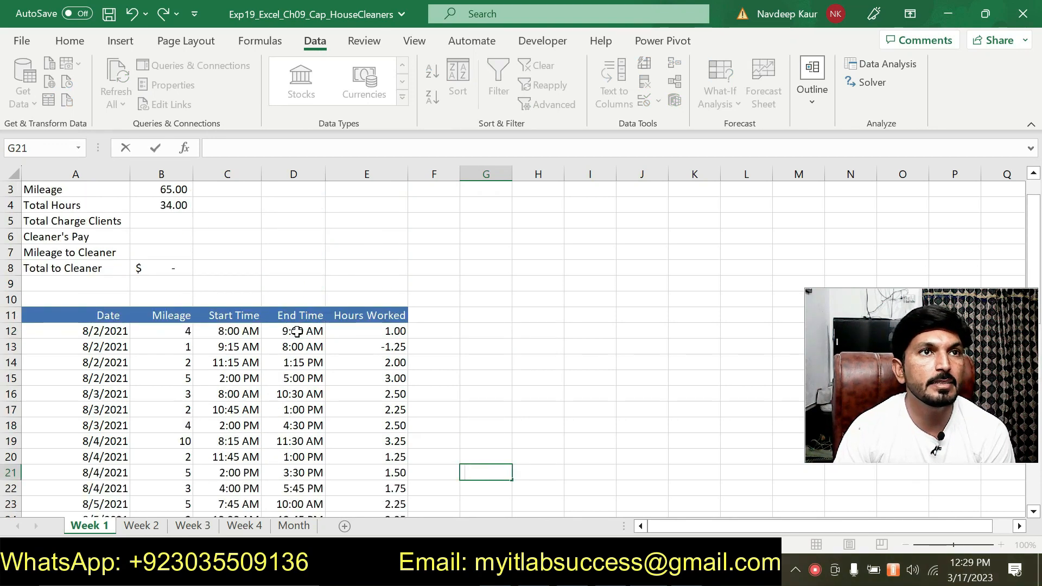
{"action": "scroll", "coordinate": [297, 332], "scroll_direction": "down", "scroll_amount": 1}
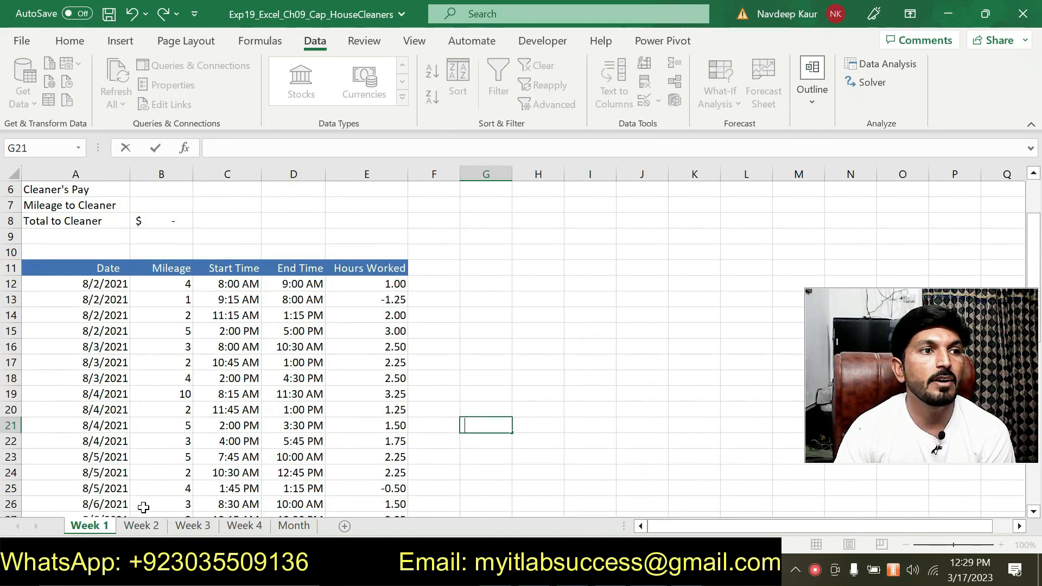
{"action": "left_click", "coordinate": [141, 531]}
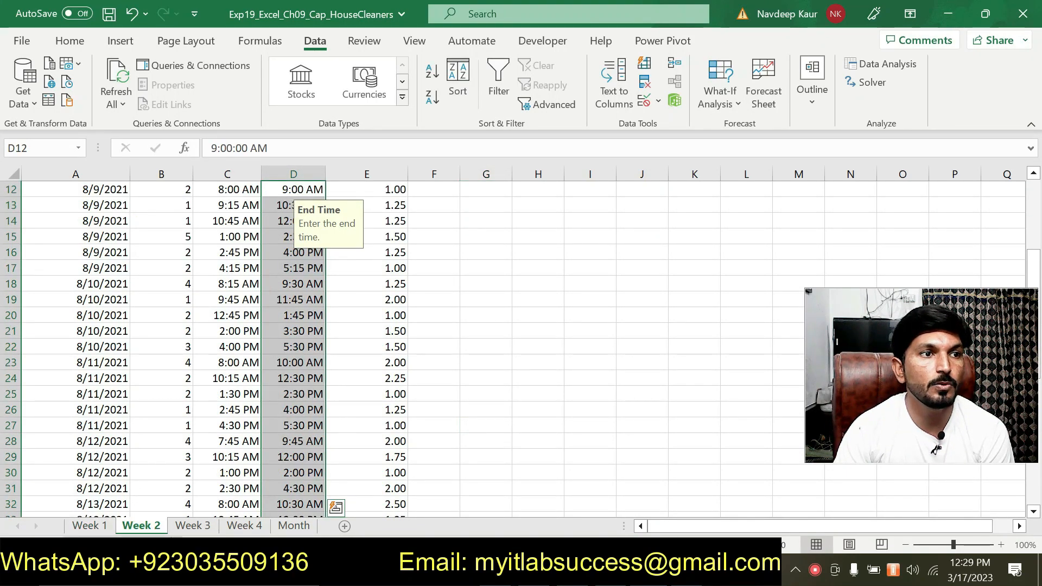
{"action": "left_click", "coordinate": [192, 527]}
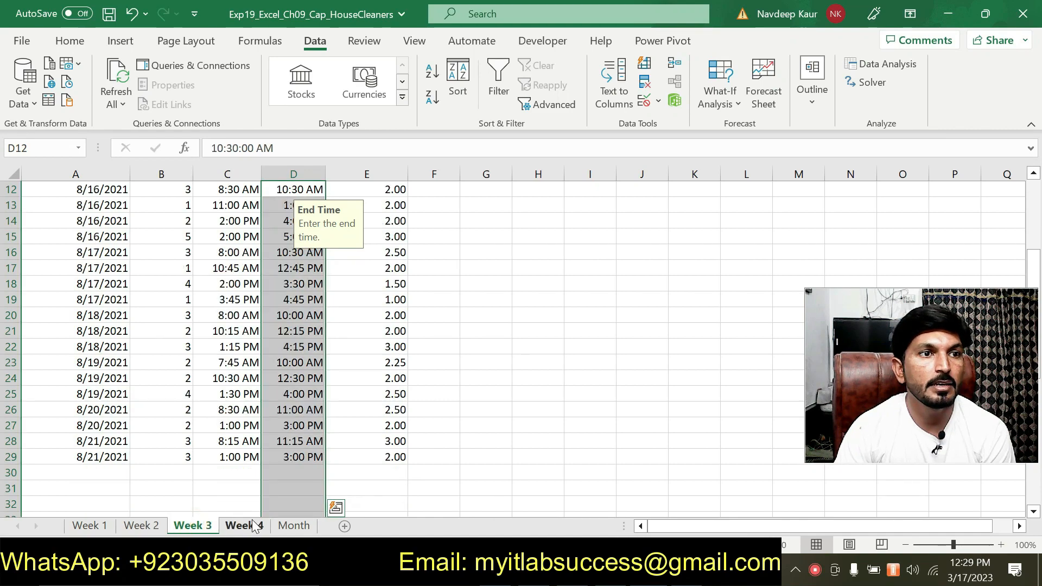
{"action": "left_click", "coordinate": [245, 526]}
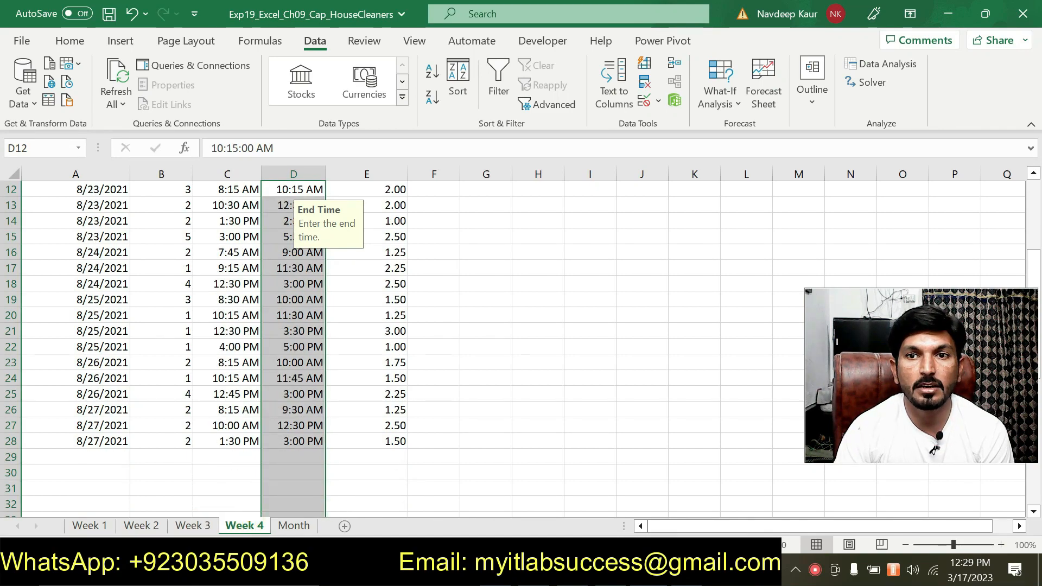
{"action": "key", "text": "alt+Tab"}
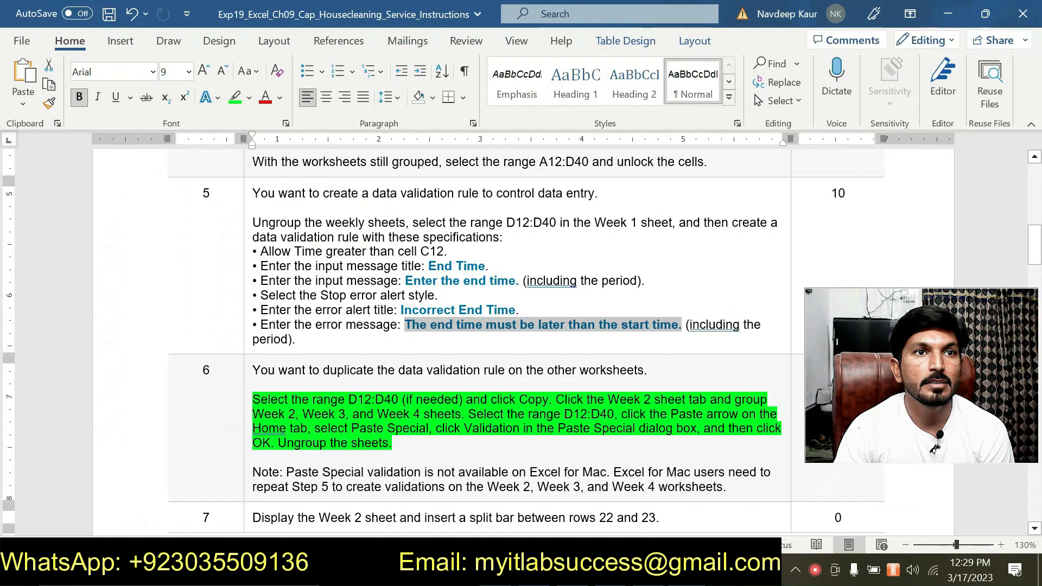
{"action": "key", "text": "alt+Tab"}
{"action": "scroll", "coordinate": [349, 402], "scroll_direction": "up", "scroll_amount": 2}
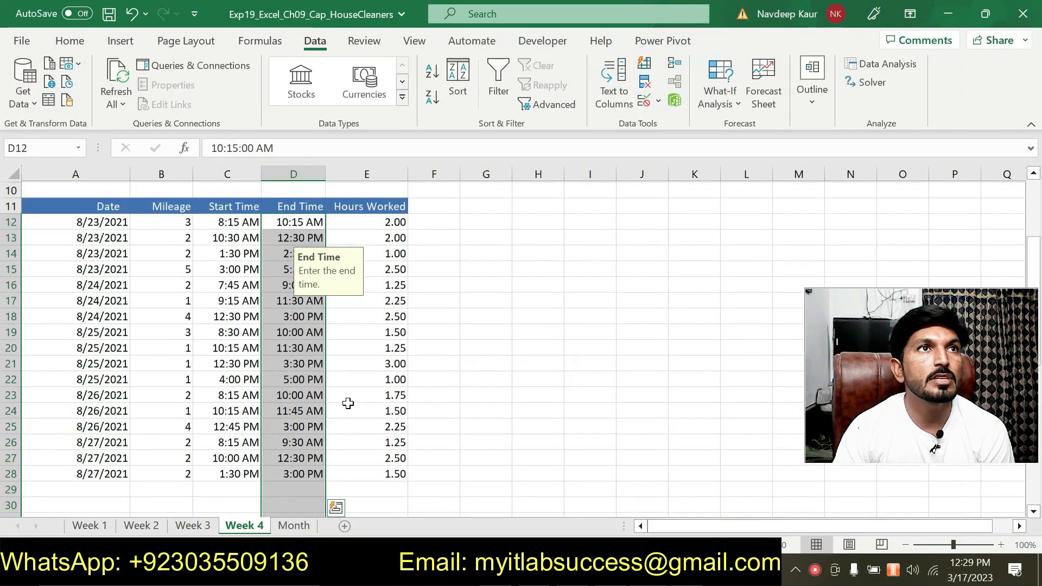
{"action": "left_click", "coordinate": [93, 526]}
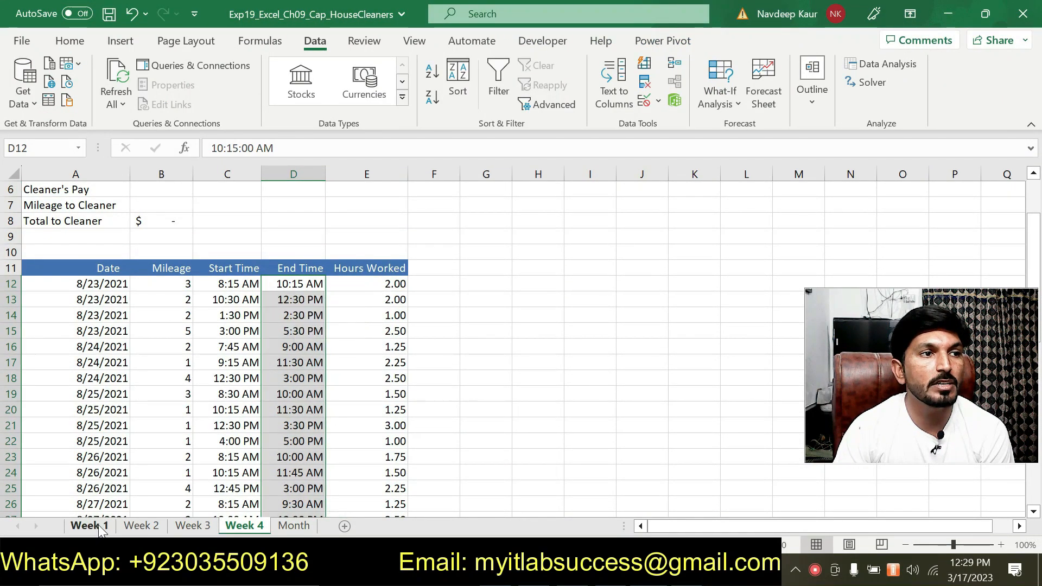
Step: Review the End Time range on the Week 1 through Week 4 sheets and the paste choices available on Week 2
{"action": "left_click_drag", "start_coordinate": [297, 279], "coordinate": [297, 358]}
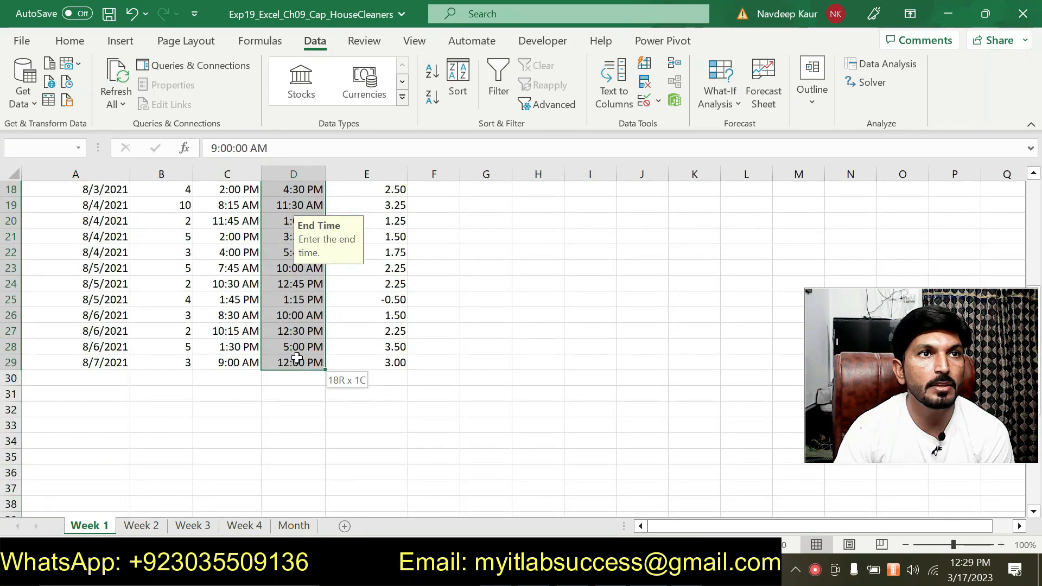
{"action": "left_click", "coordinate": [139, 526]}
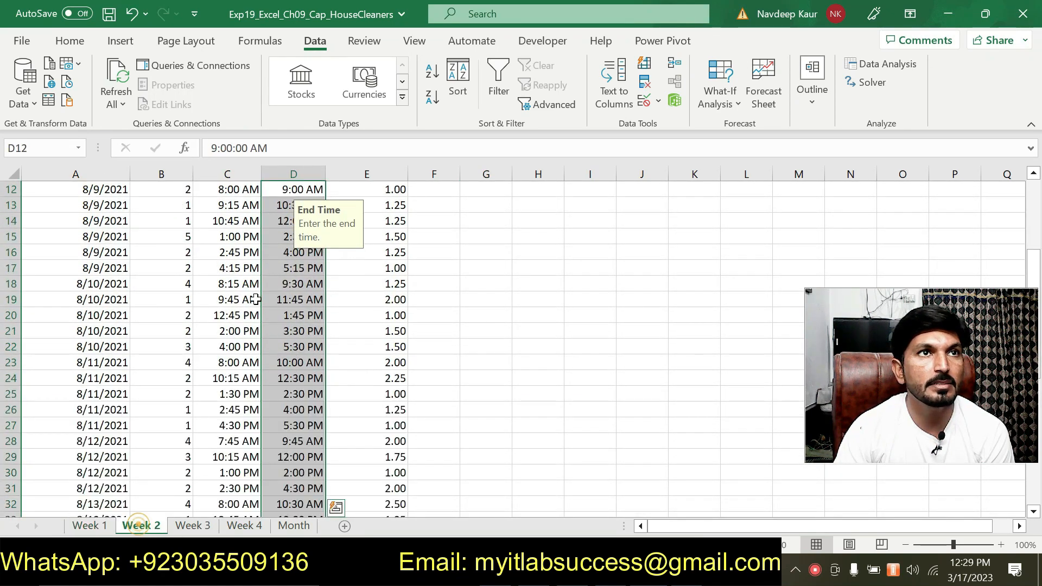
{"action": "scroll", "coordinate": [277, 228], "scroll_direction": "up", "scroll_amount": 1}
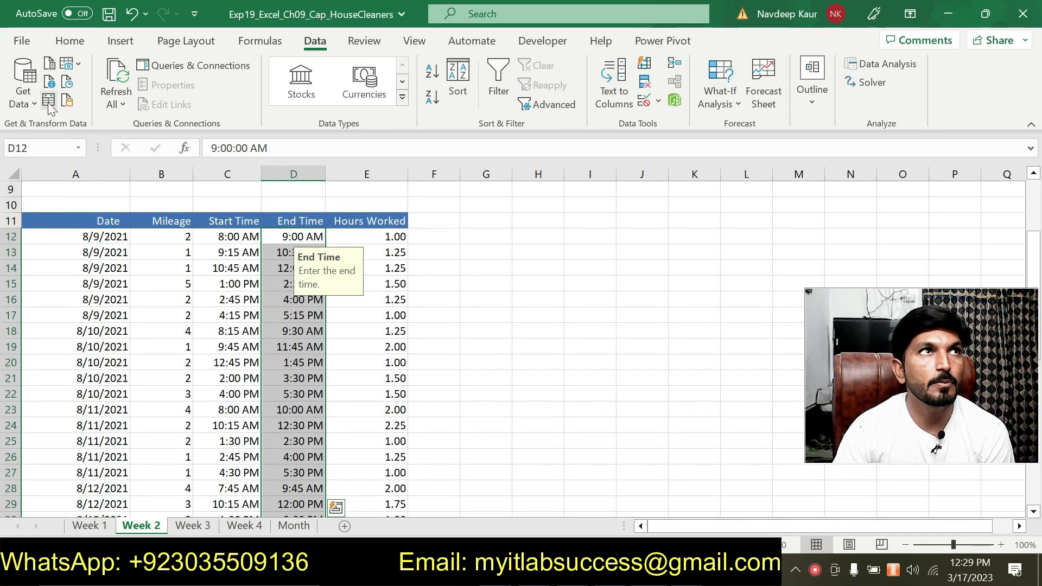
{"action": "left_click", "coordinate": [67, 43]}
{"action": "left_click", "coordinate": [25, 106]}
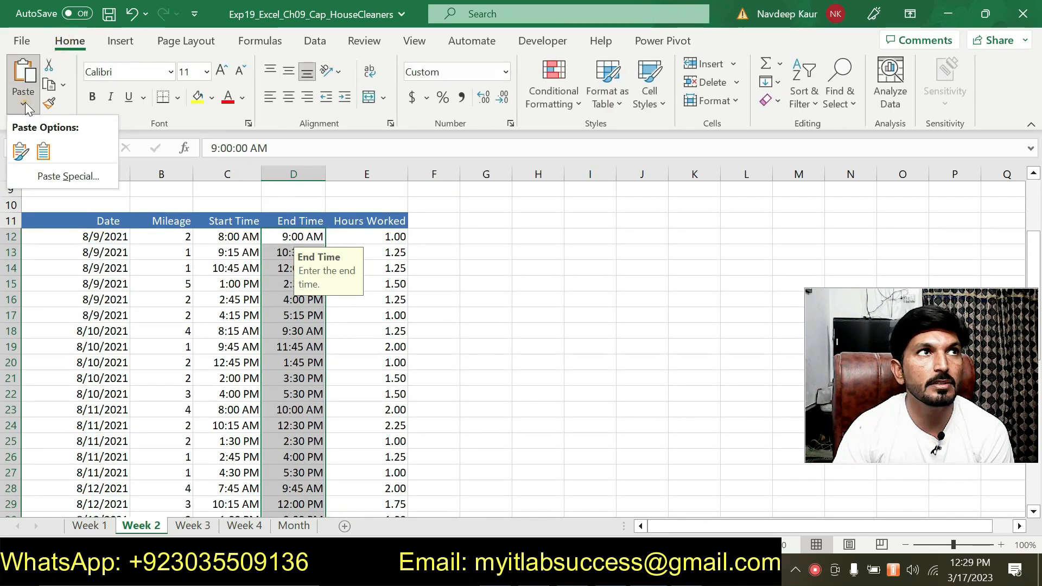
{"action": "left_click", "coordinate": [554, 367]}
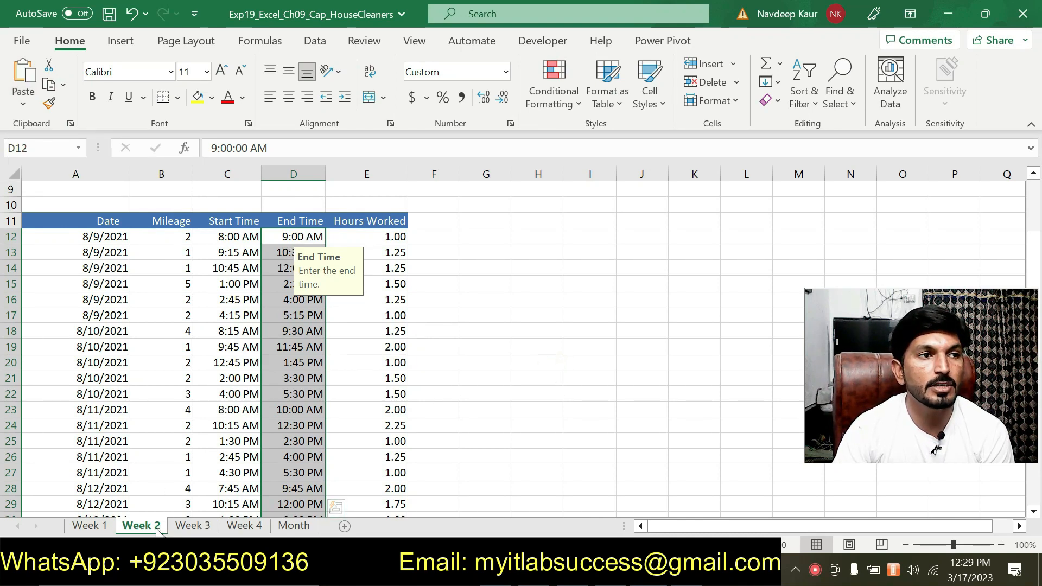
{"action": "left_click", "coordinate": [192, 526]}
{"action": "left_click", "coordinate": [242, 526]}
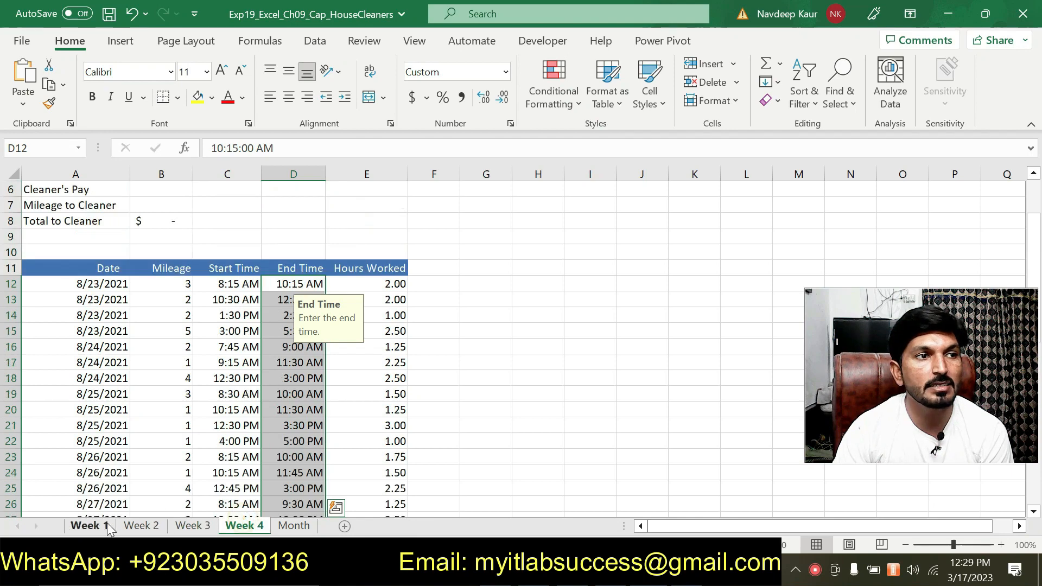
{"action": "left_click", "coordinate": [87, 526]}
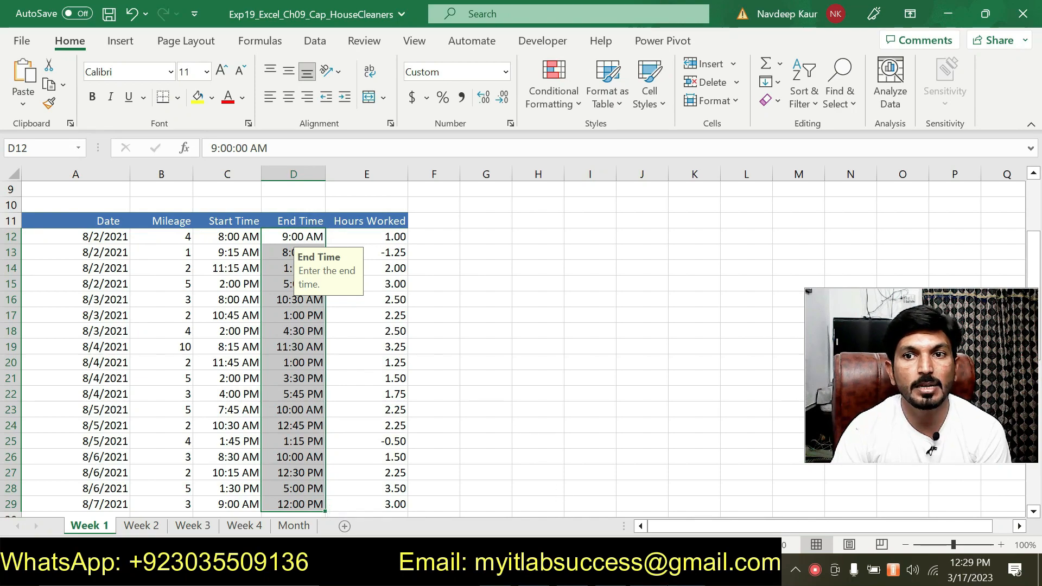
Step: Switch to Word, clear the green highlight from the step 6 directions, and highlight the step 7 split bar instruction in green
{"action": "key", "text": "alt+Tab"}
{"action": "scroll", "coordinate": [521, 326], "scroll_direction": "down", "scroll_amount": 2}
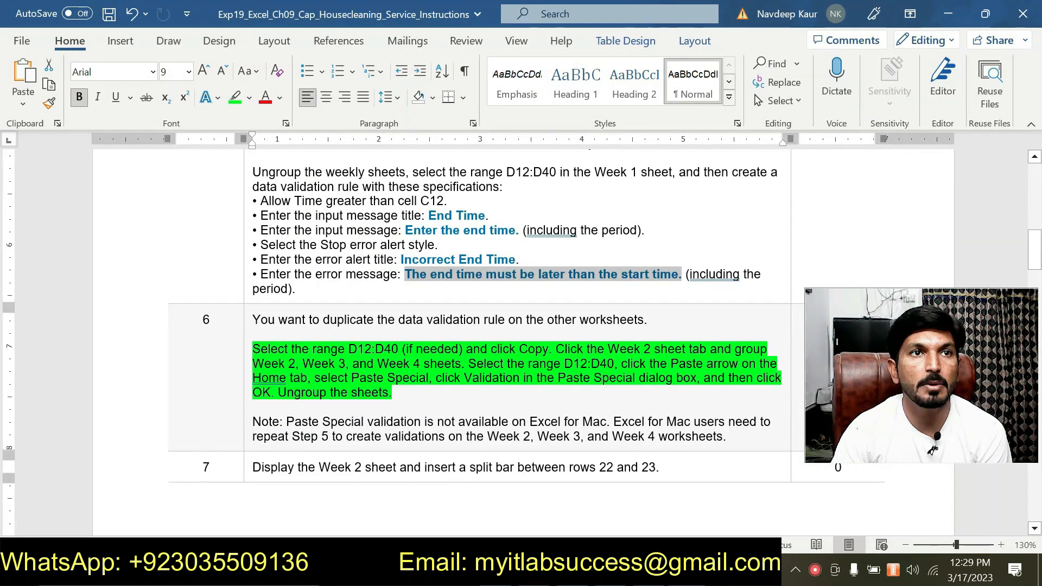
{"action": "left_click_drag", "start_coordinate": [393, 392], "coordinate": [299, 350]}
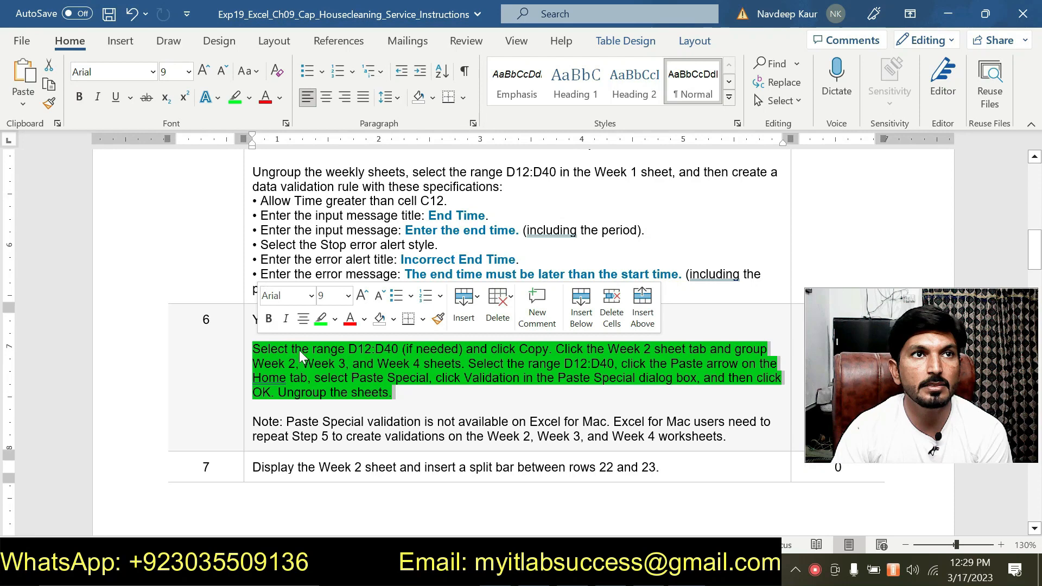
{"action": "left_click", "coordinate": [319, 319]}
{"action": "scroll", "coordinate": [521, 326], "scroll_direction": "down", "scroll_amount": 2}
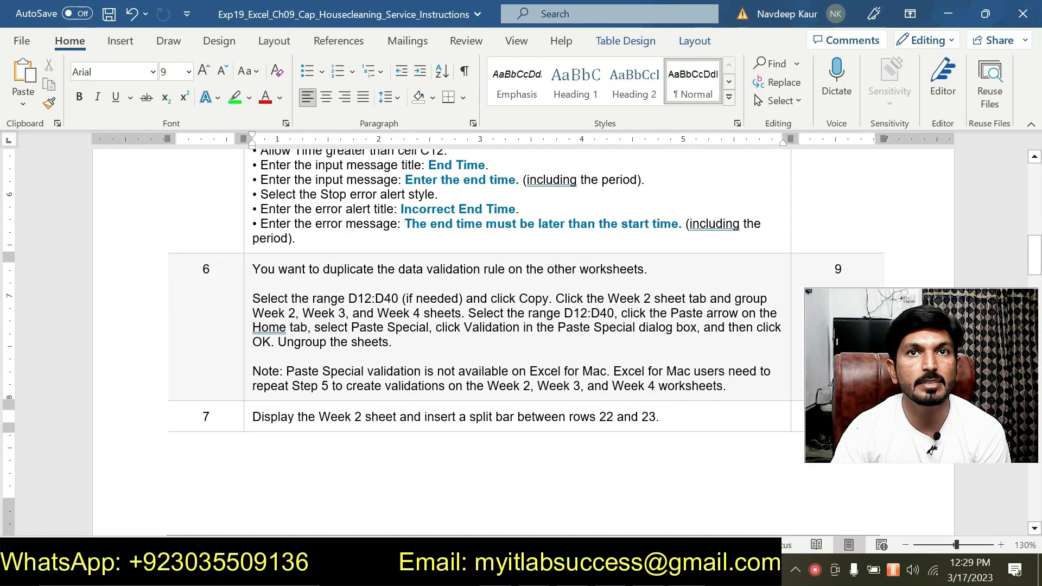
{"action": "left_click", "coordinate": [249, 417]}
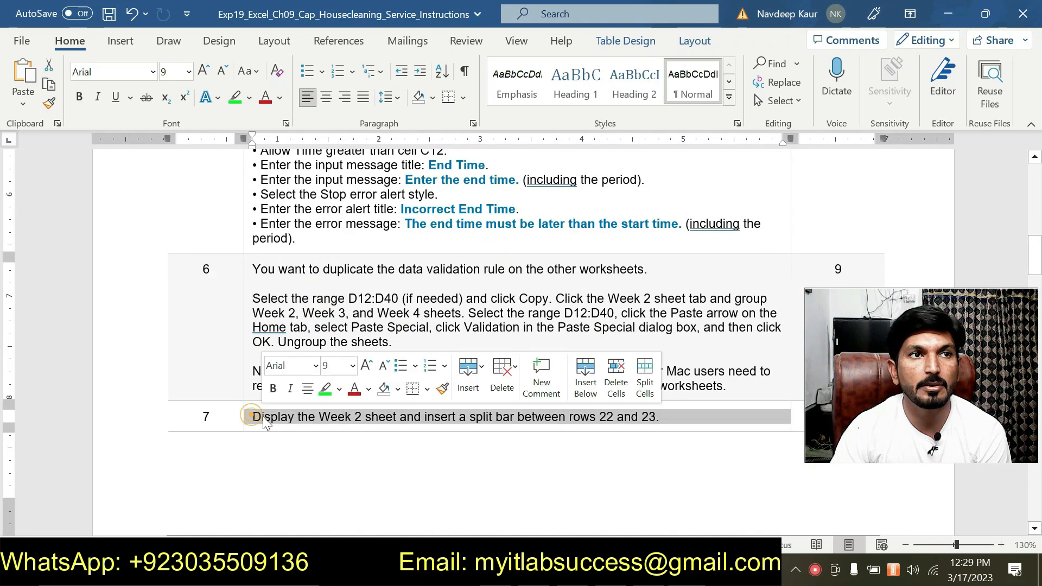
{"action": "left_click", "coordinate": [324, 394]}
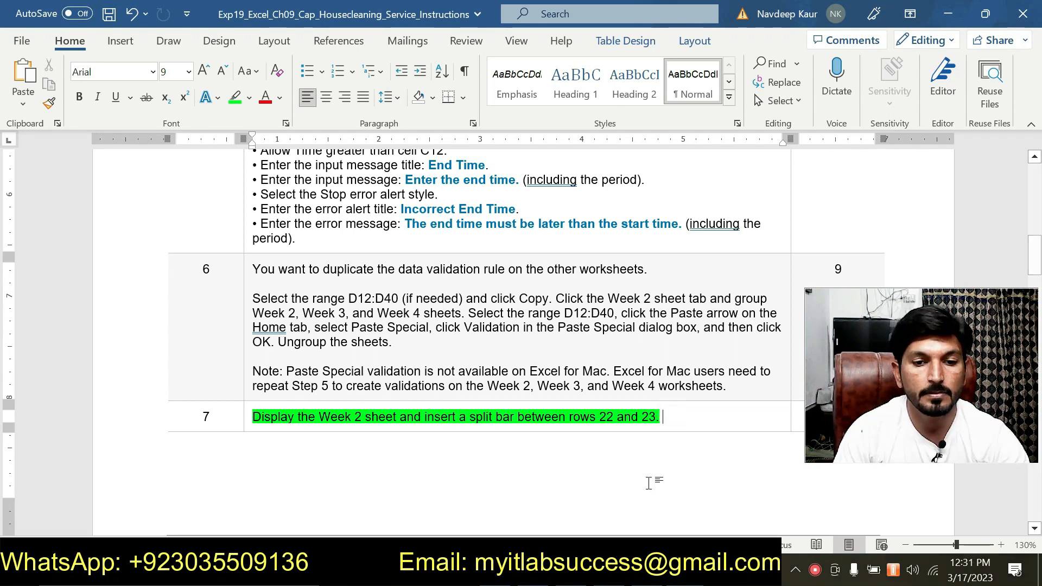
Step: Check the split bar between rows 22 and 23 on the Week 2 sheet in Excel against the step 7 instruction
{"action": "key", "text": "alt+Tab"}
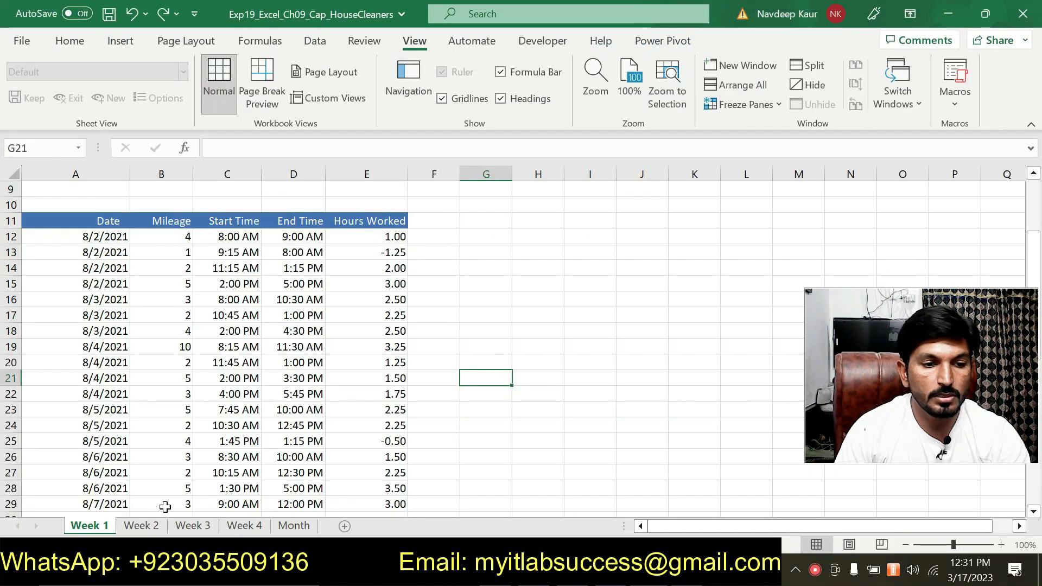
{"action": "left_click", "coordinate": [141, 526]}
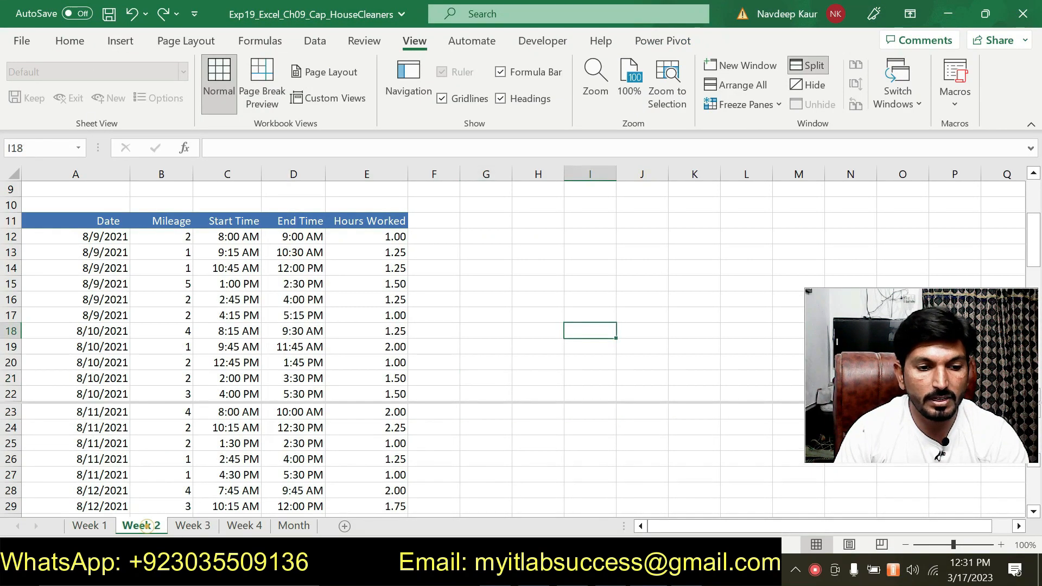
{"action": "key", "text": "alt+Tab"}
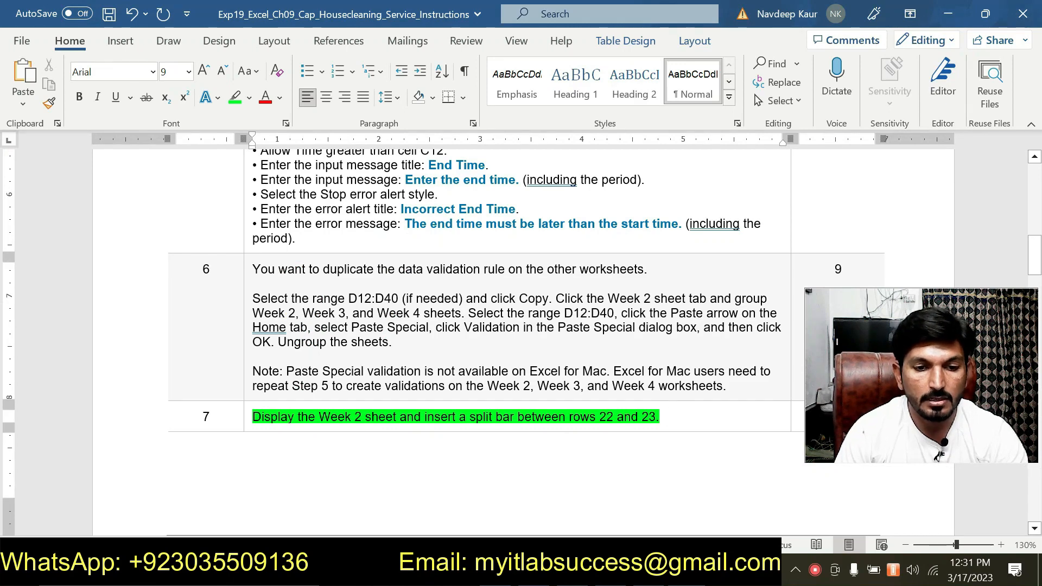
{"action": "key", "text": "alt+Tab"}
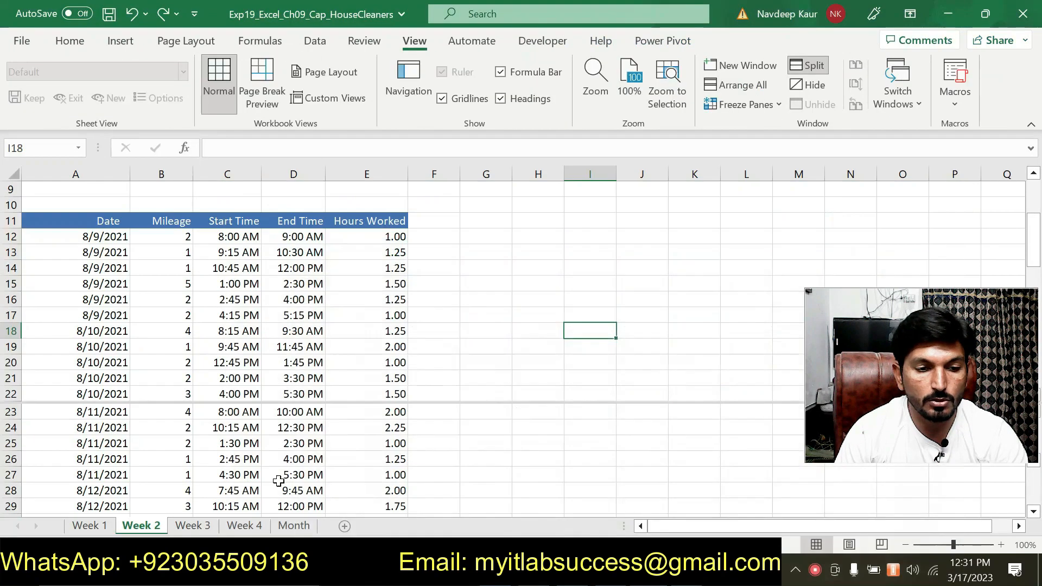
{"action": "left_click", "coordinate": [14, 408]}
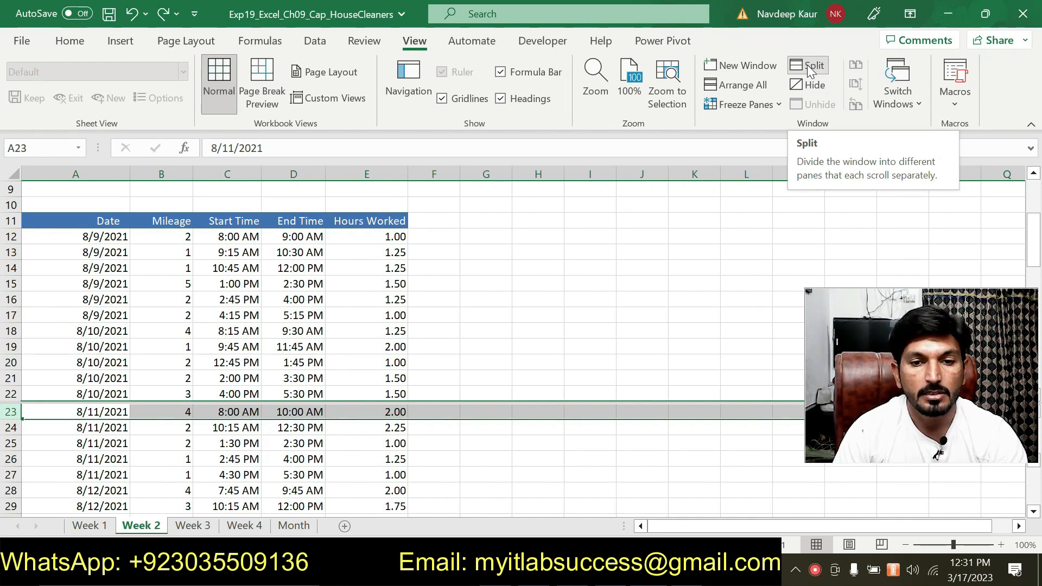
{"action": "left_click", "coordinate": [575, 361]}
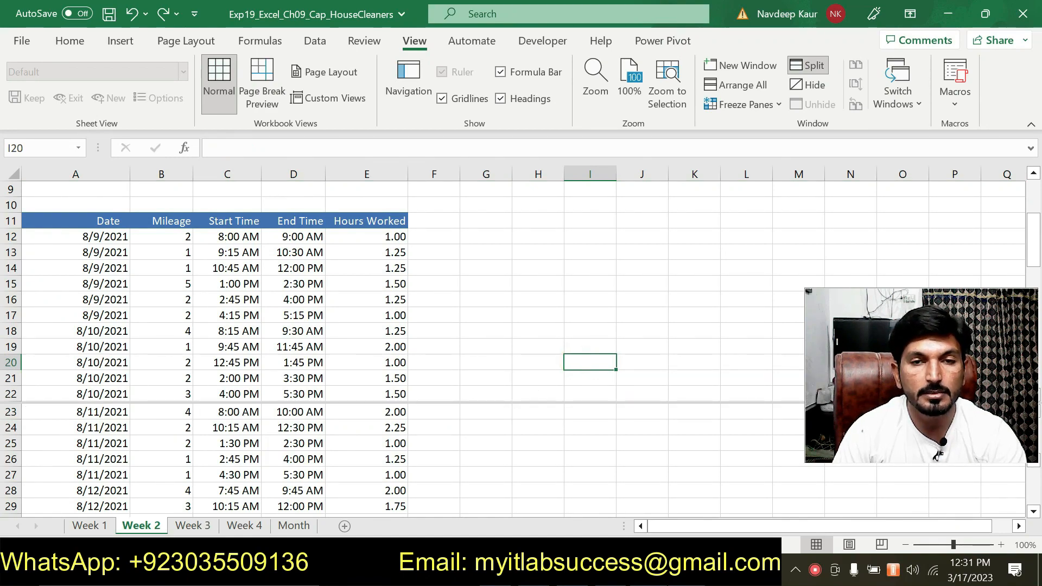
Step: Switch to Word and highlight in green the step 8 directions about circling invalid end times and correcting them
{"action": "key", "text": "alt+Tab"}
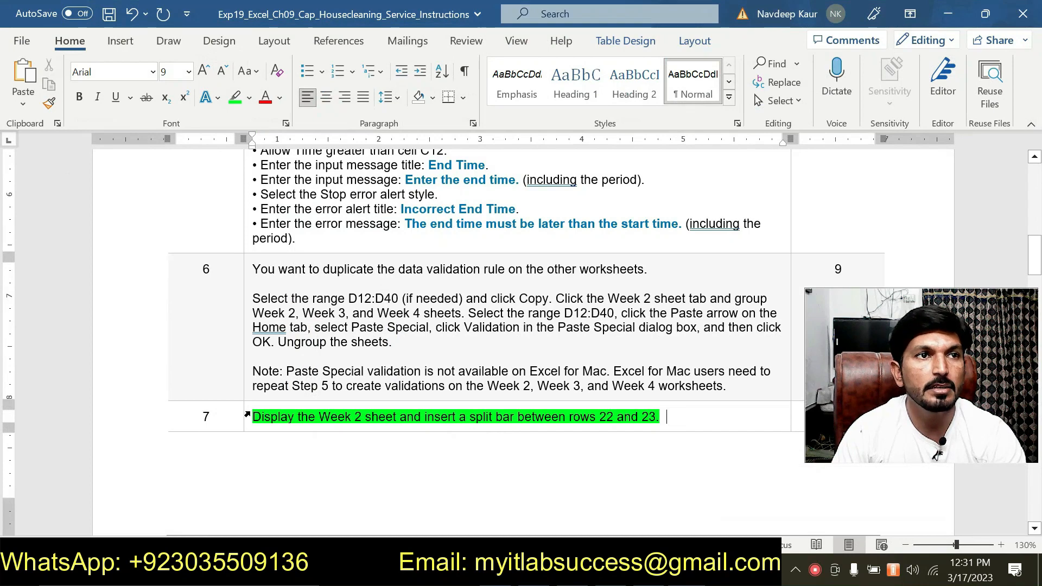
{"action": "left_click", "coordinate": [249, 417]}
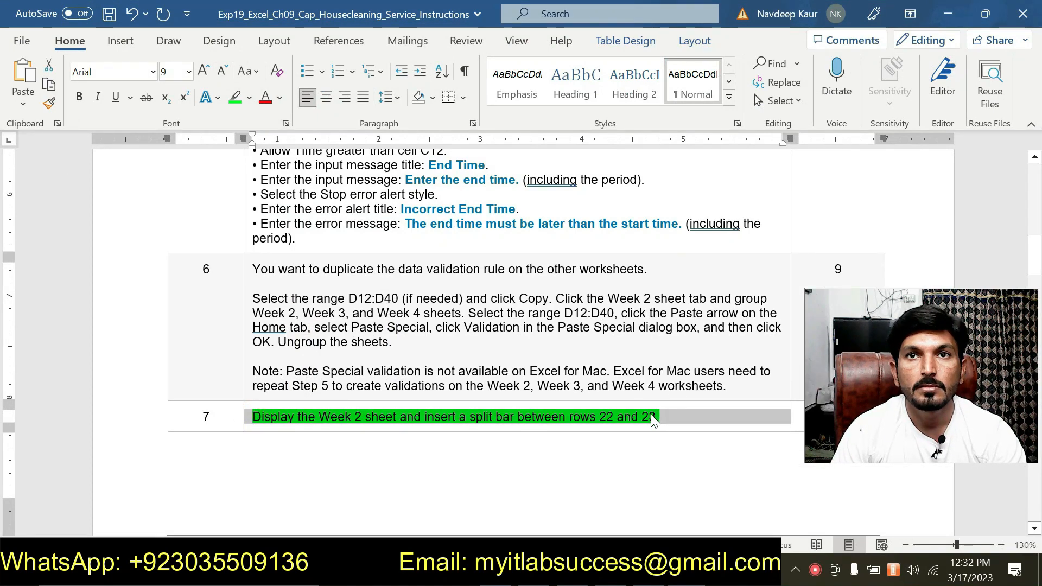
{"action": "scroll", "coordinate": [650, 415], "scroll_direction": "down", "scroll_amount": 5}
{"action": "scroll", "coordinate": [650, 414], "scroll_direction": "down", "scroll_amount": 4}
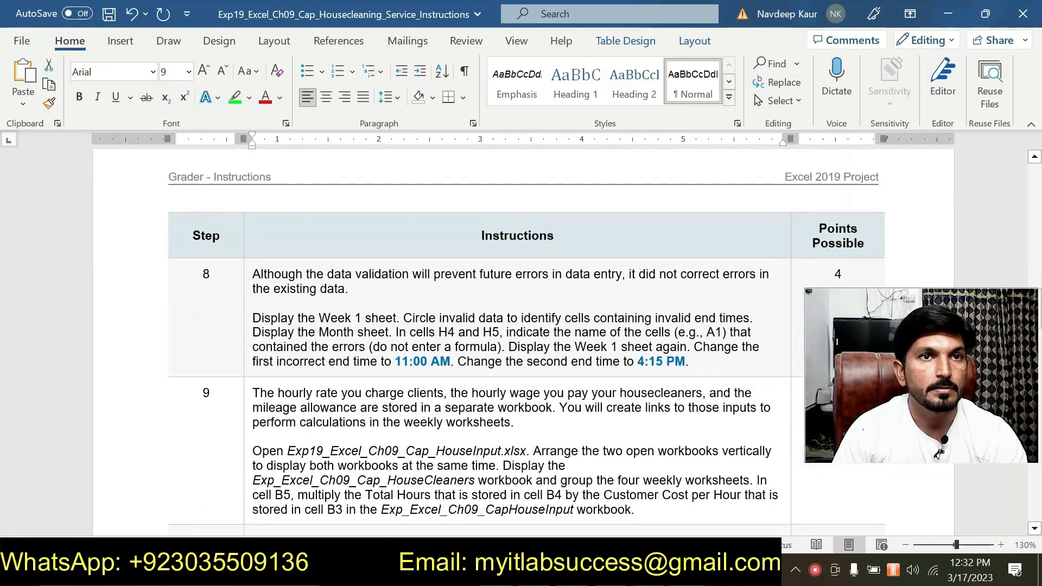
{"action": "left_click_drag", "start_coordinate": [253, 318], "coordinate": [690, 361]}
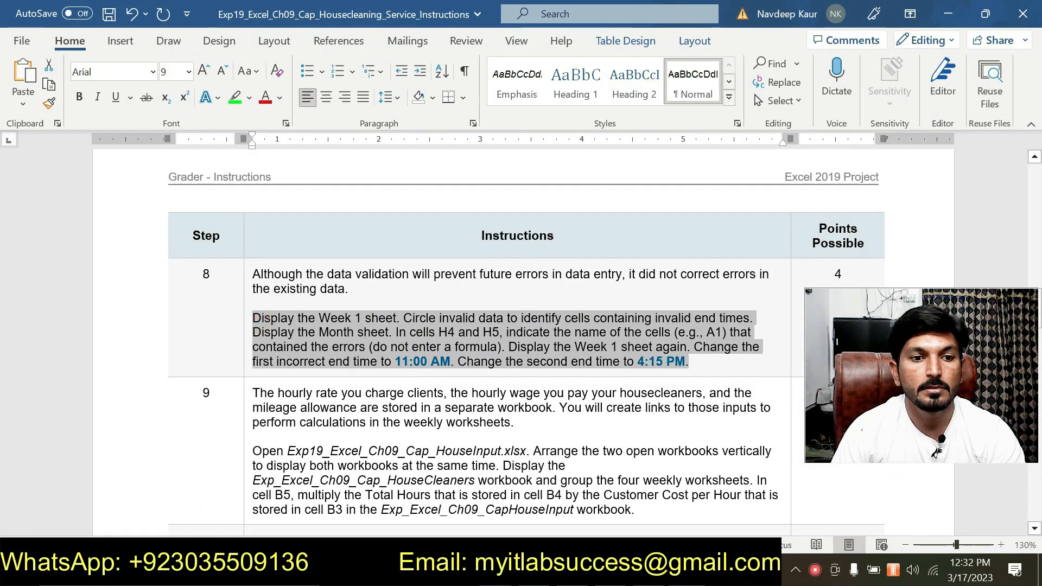
{"action": "left_click", "coordinate": [702, 360]}
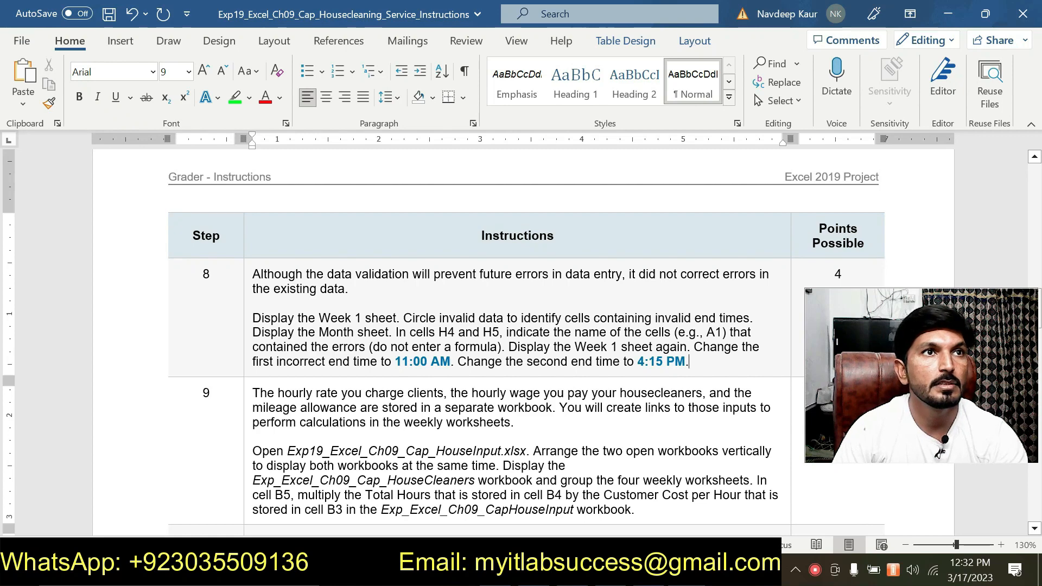
{"action": "left_click_drag", "start_coordinate": [253, 318], "coordinate": [674, 353]}
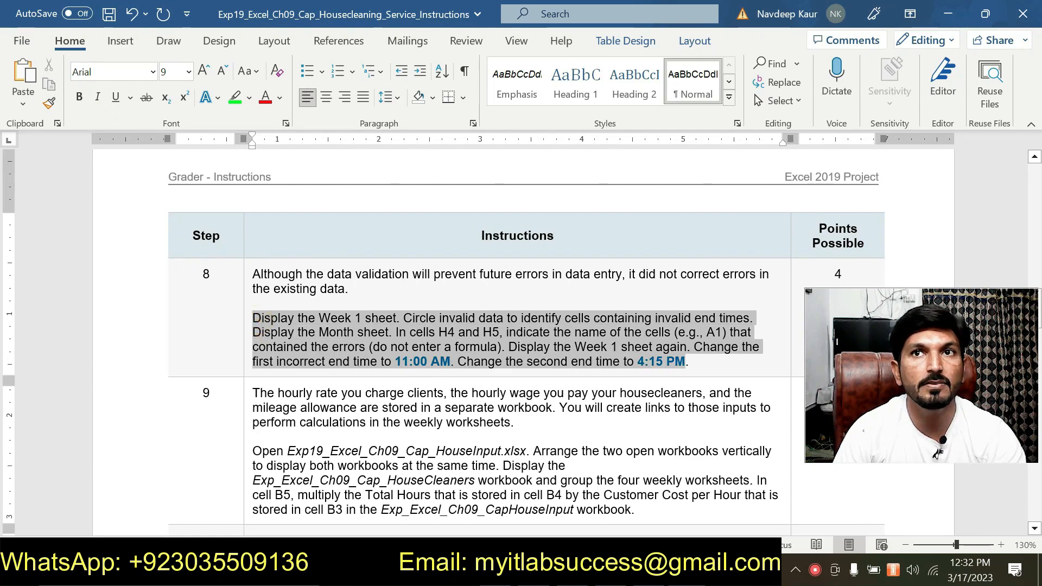
{"action": "left_click", "coordinate": [698, 340]}
{"action": "left_click", "coordinate": [497, 343]}
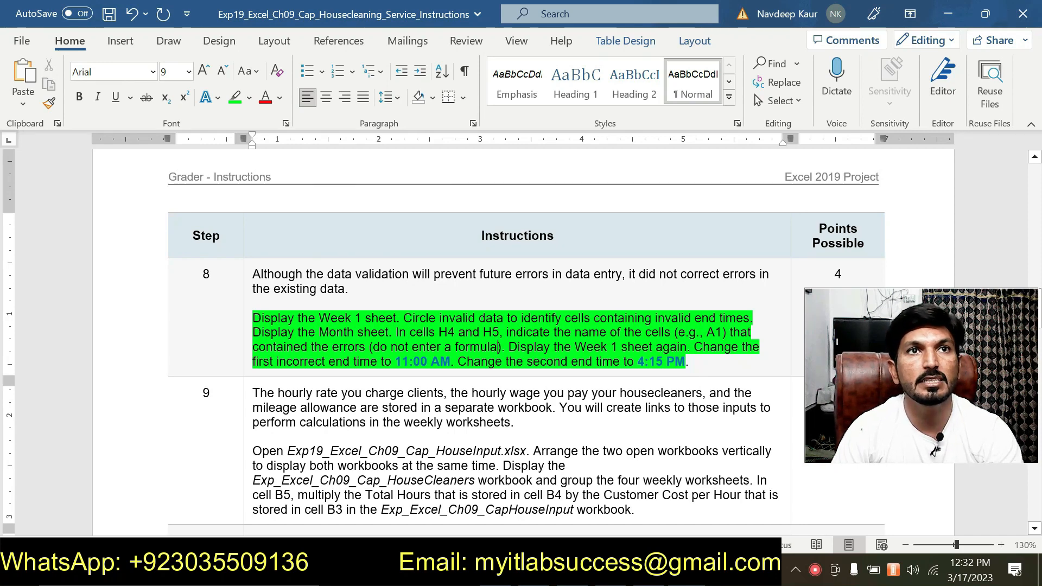
Step: Switch to Excel, circle the invalid data on the Week 1 sheet, and look over the circled entries in the End Time column
{"action": "key", "text": "alt+Tab"}
{"action": "left_click", "coordinate": [81, 526]}
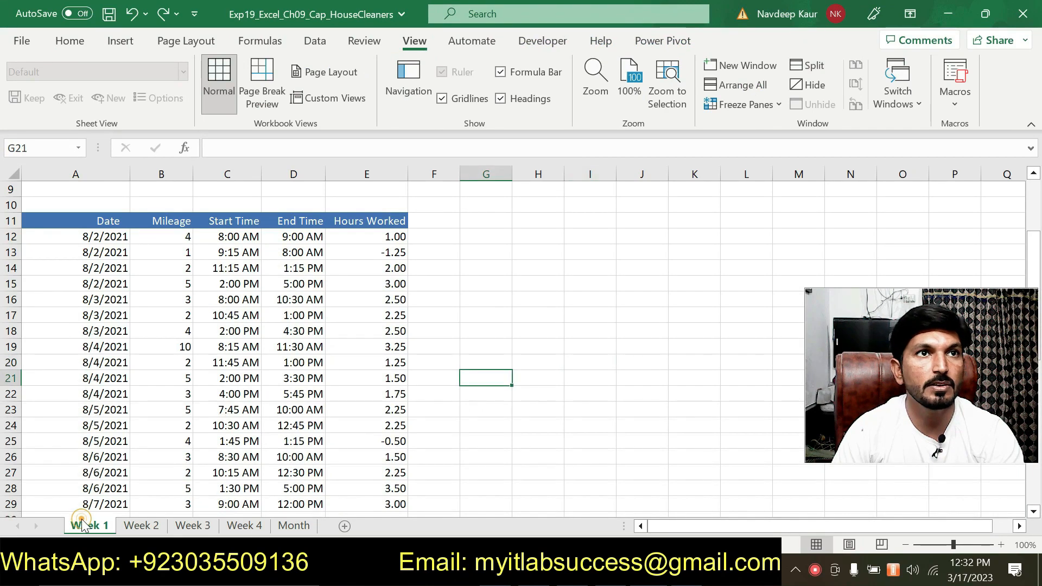
{"action": "left_click", "coordinate": [73, 41]}
{"action": "left_click", "coordinate": [323, 45]}
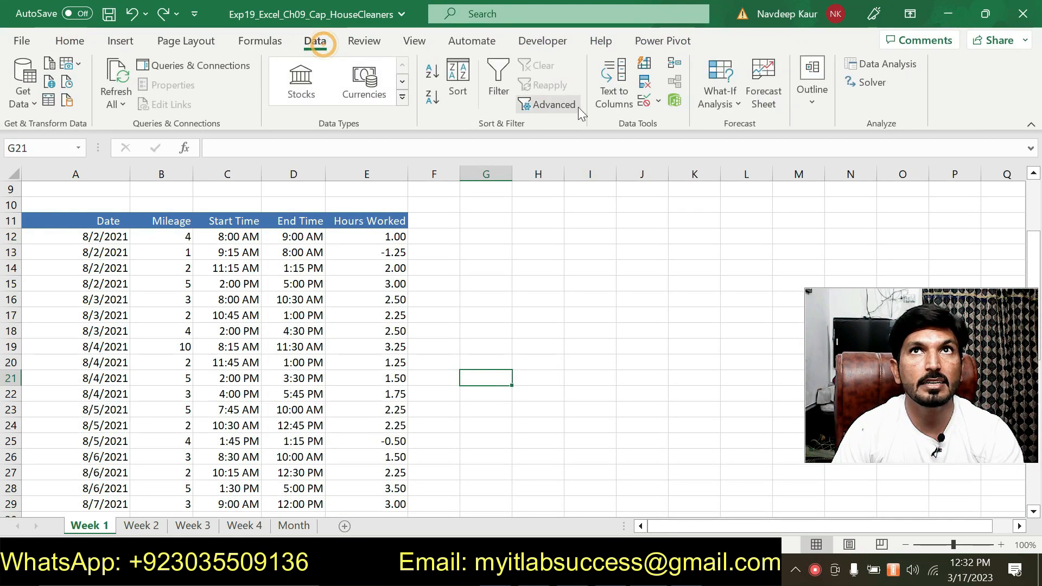
{"action": "left_click", "coordinate": [658, 102]}
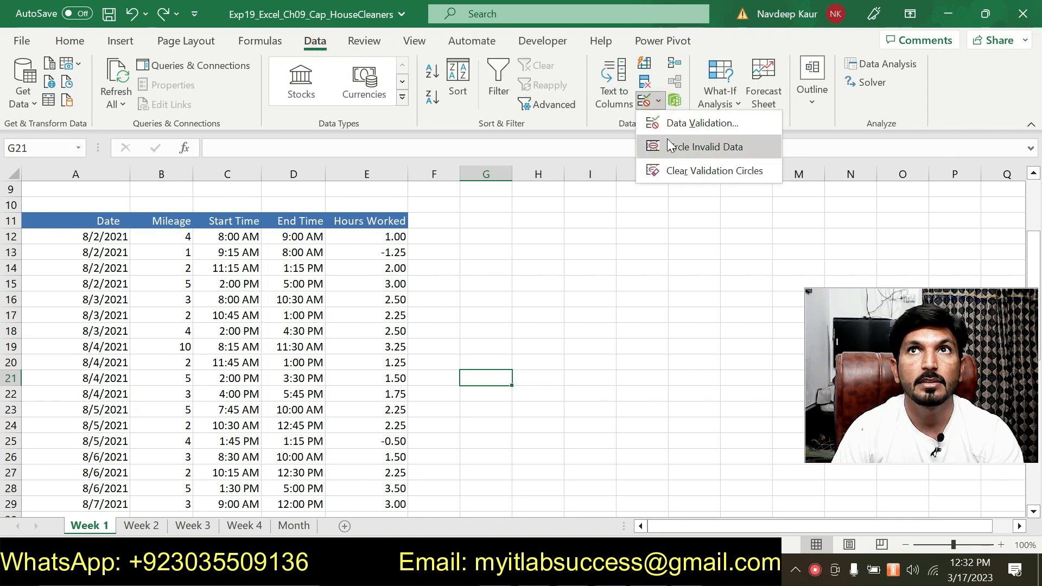
{"action": "left_click", "coordinate": [671, 146]}
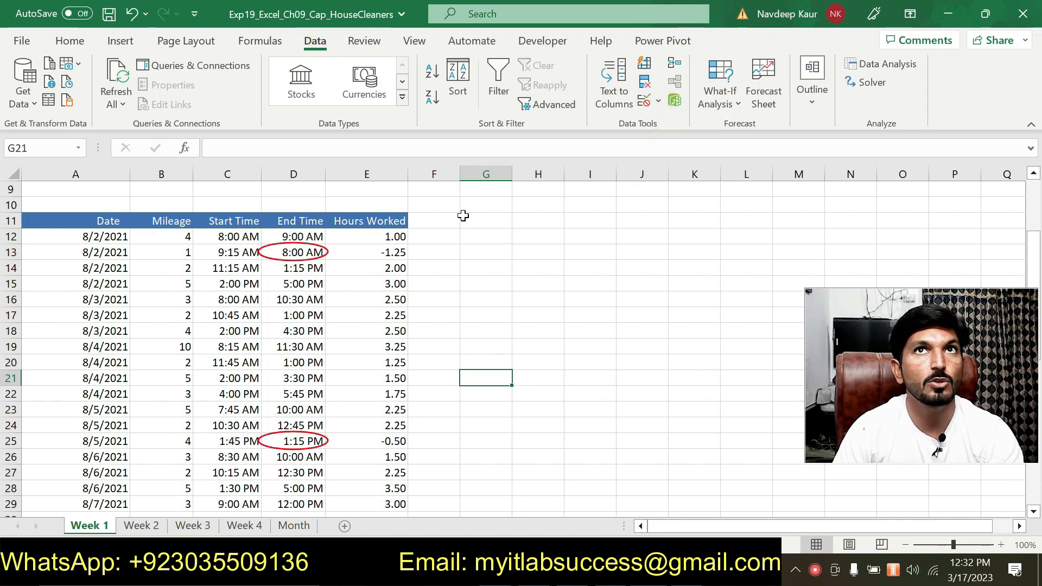
{"action": "left_click", "coordinate": [657, 103]}
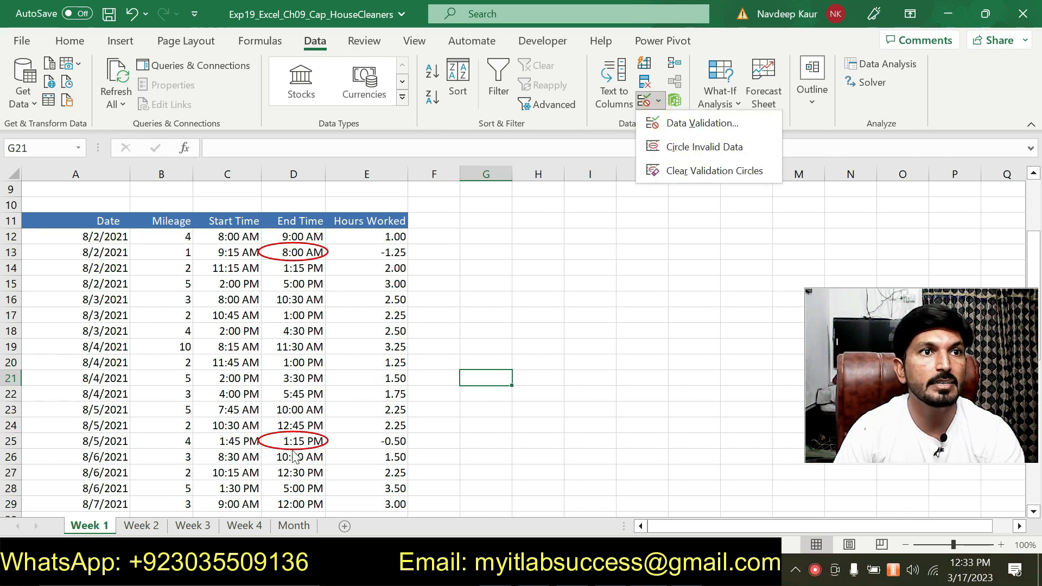
{"action": "scroll", "coordinate": [288, 298], "scroll_direction": "down", "scroll_amount": 5}
{"action": "scroll", "coordinate": [285, 303], "scroll_direction": "up", "scroll_amount": 5}
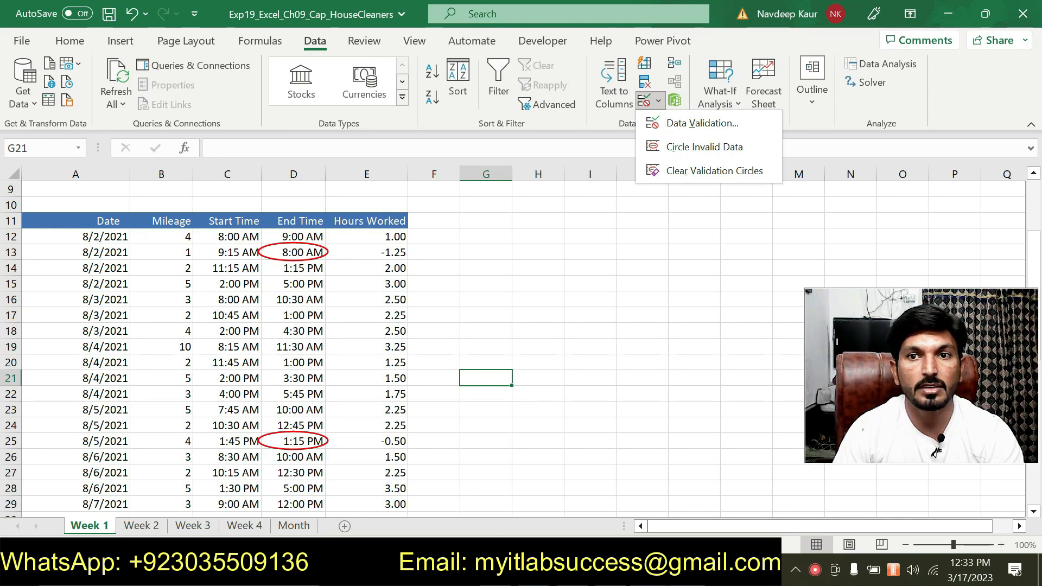
Step: Identify the references of the two circled End Time cells on Week 1 as step 8 directs, and display the Month sheet
{"action": "key", "text": "alt+Tab"}
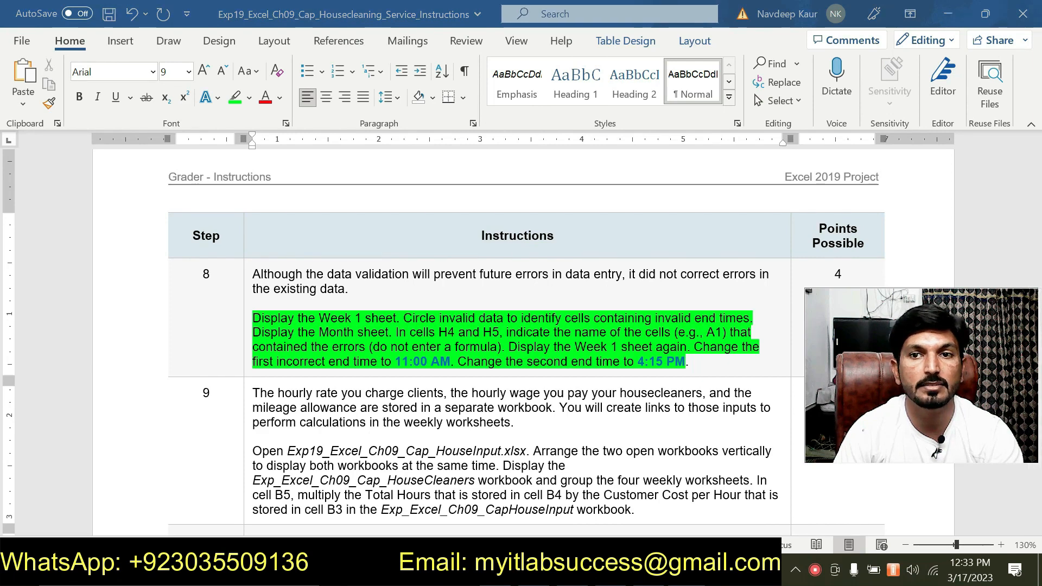
{"action": "key", "text": "alt+Tab"}
{"action": "left_click", "coordinate": [301, 250]}
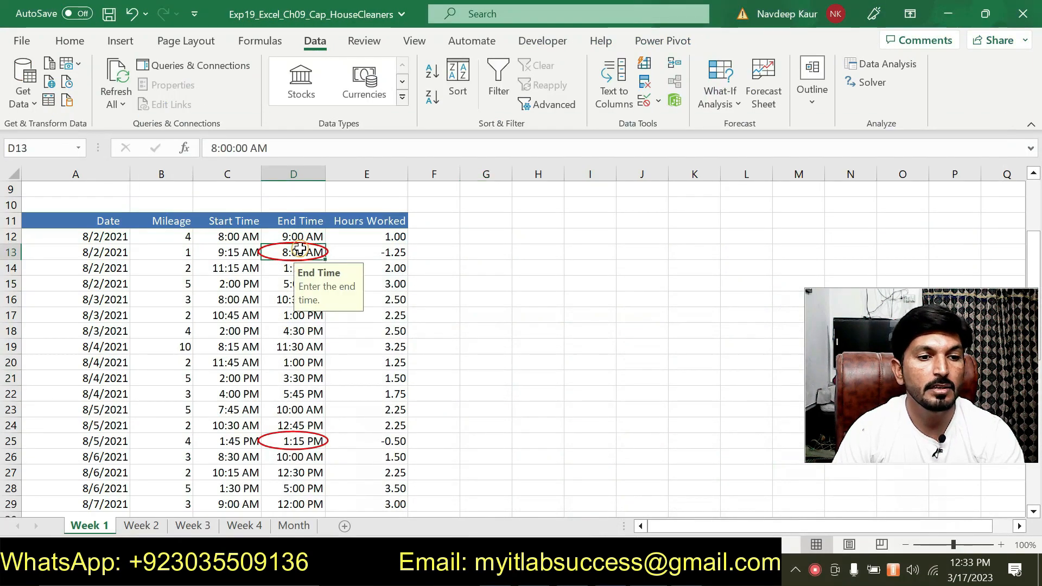
{"action": "left_click", "coordinate": [301, 439]}
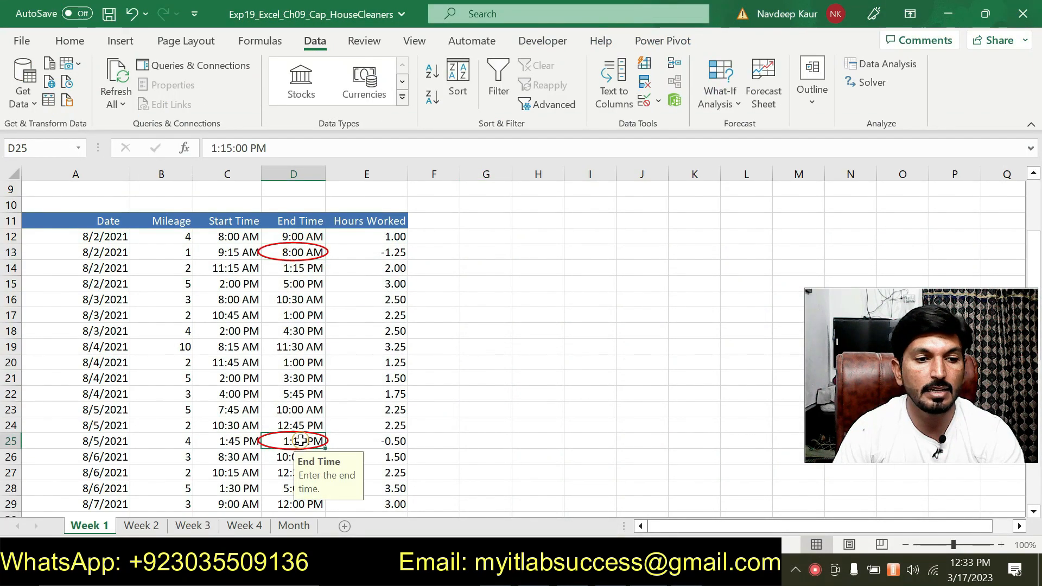
{"action": "left_click", "coordinate": [293, 525]}
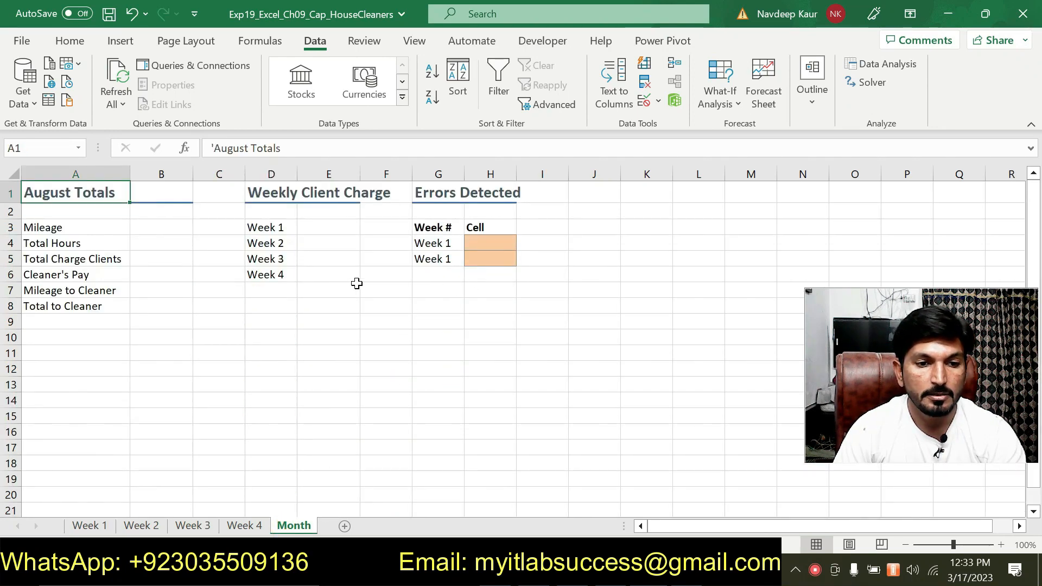
Step: Reread the step 8 directions in Word, and check the Month sheet's error cells and the first circled End Time cell on Week 1
{"action": "key", "text": "alt+Tab"}
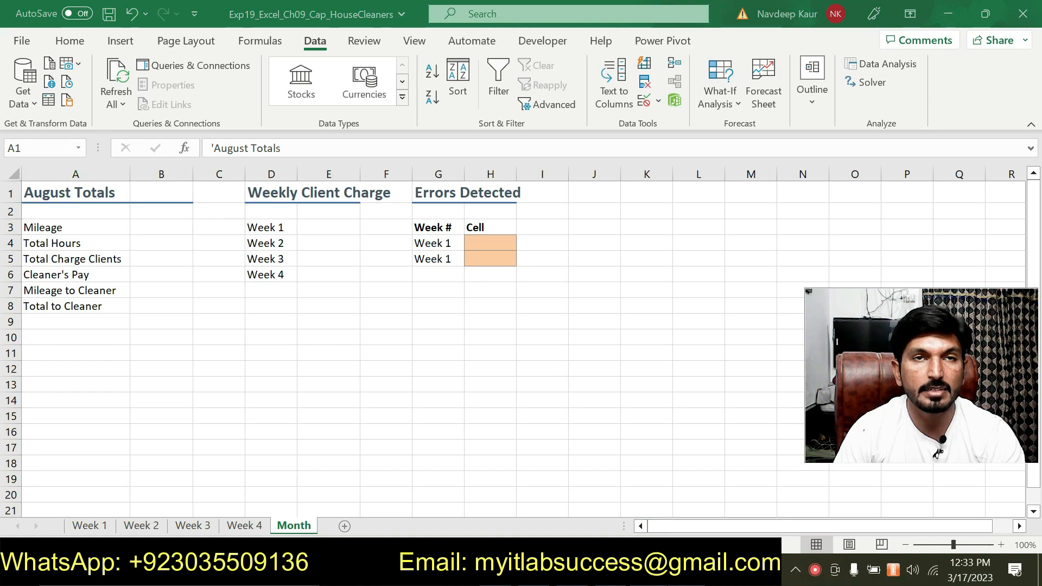
{"action": "mouse_move", "coordinate": [687, 572]}
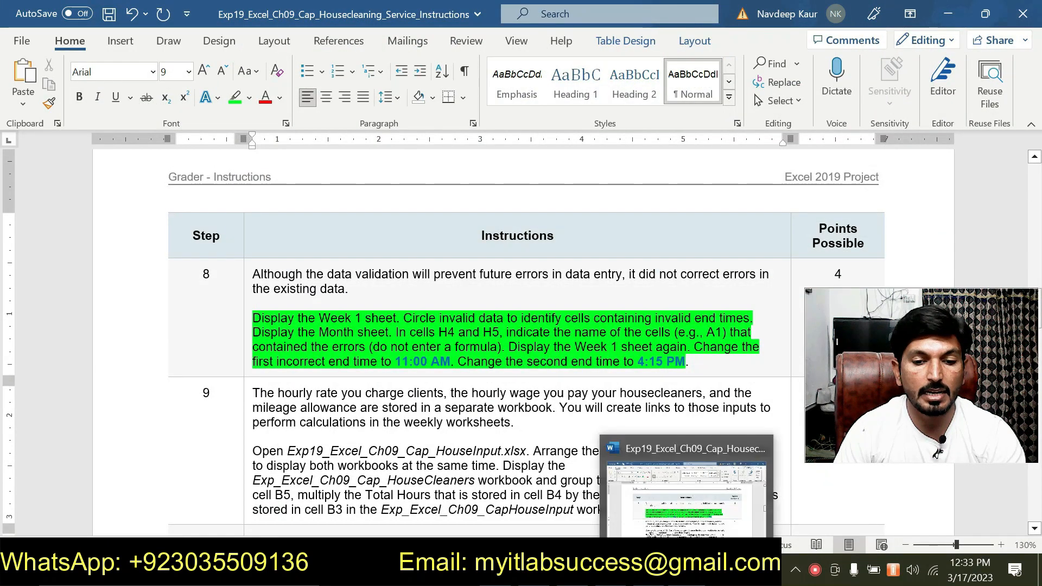
{"action": "key", "text": "alt+Tab"}
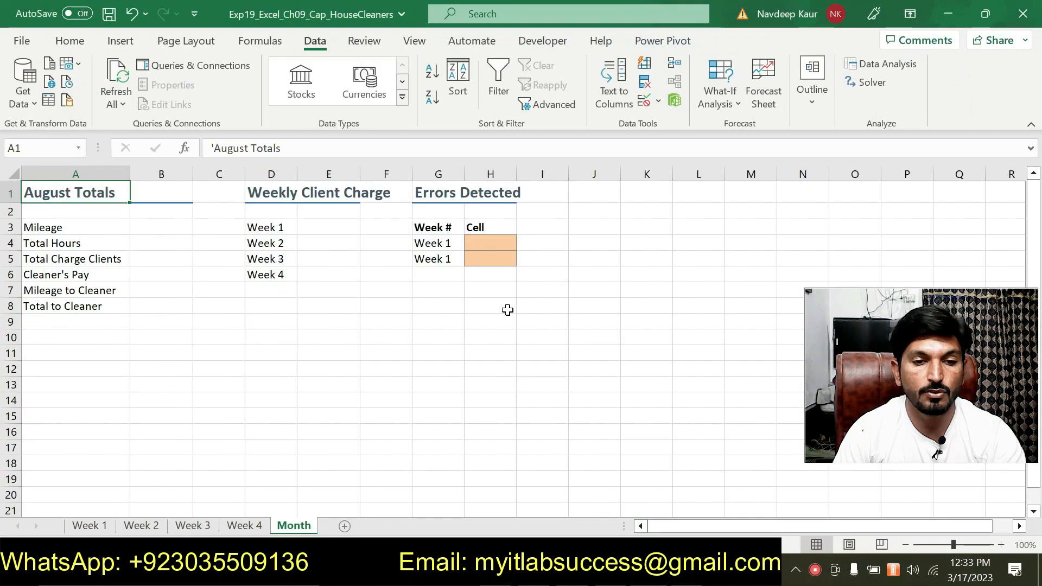
{"action": "left_click", "coordinate": [481, 241]}
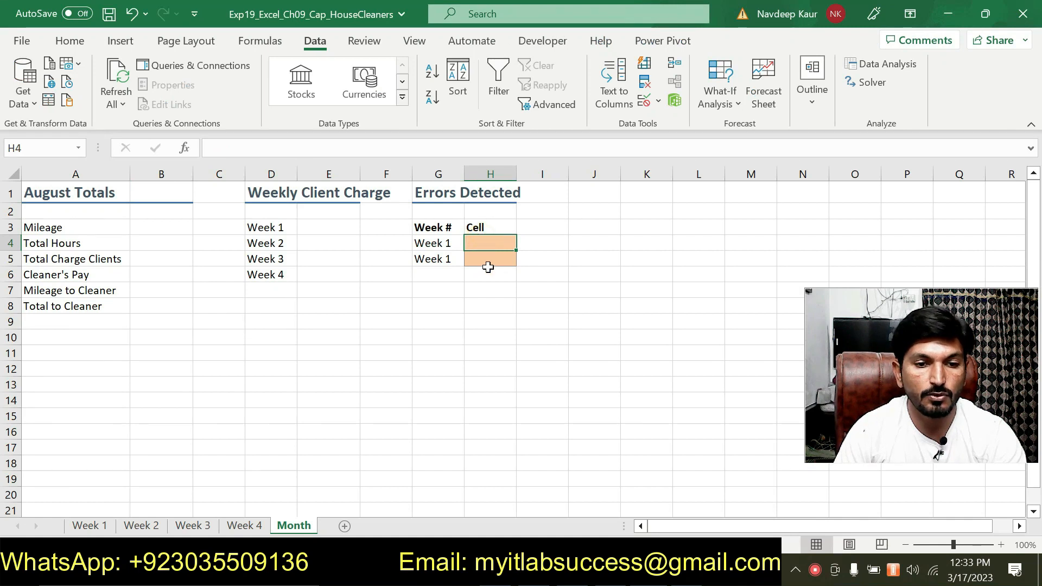
{"action": "left_click", "coordinate": [487, 260]}
{"action": "left_click", "coordinate": [484, 243]}
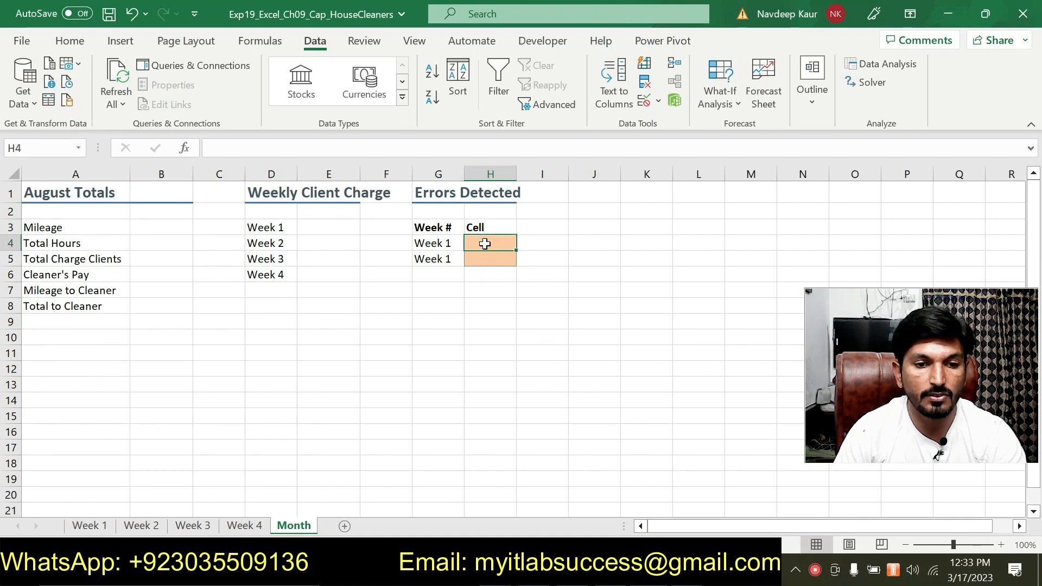
{"action": "left_click", "coordinate": [107, 534]}
{"action": "left_click", "coordinate": [285, 255]}
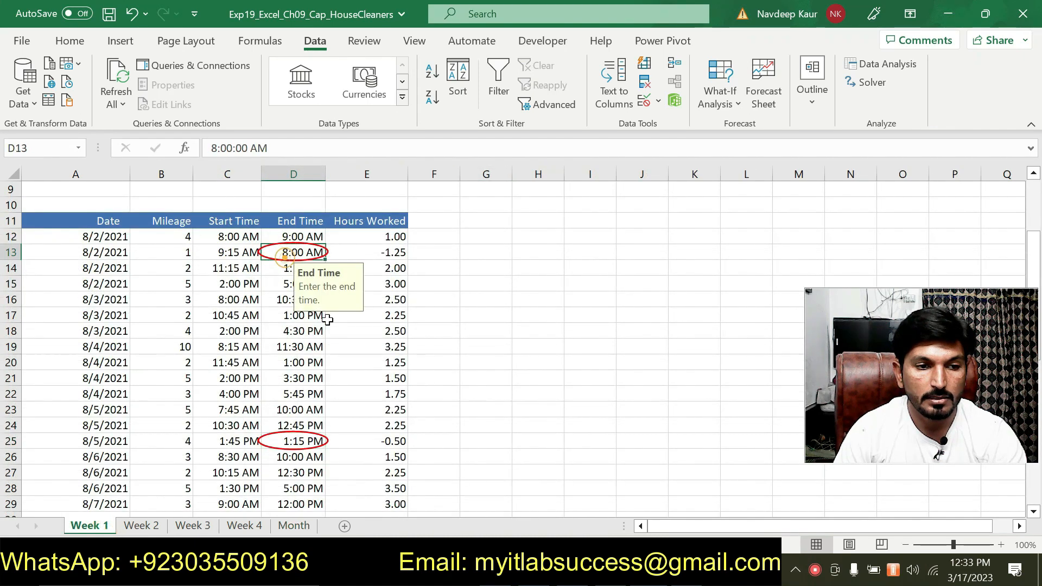
Step: On the Month sheet, record the invalid Week 1 cells under Errors Detected: D13 in H4 and D25 in H5
{"action": "left_click", "coordinate": [294, 526]}
{"action": "left_click", "coordinate": [492, 243]}
{"action": "type", "text": "d1"}
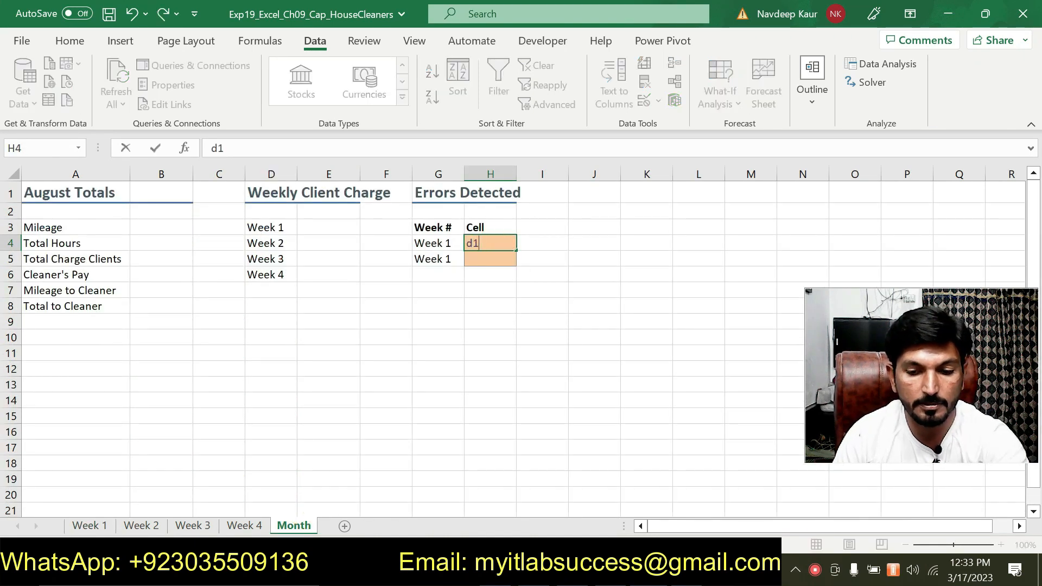
{"action": "key", "text": "Escape"}
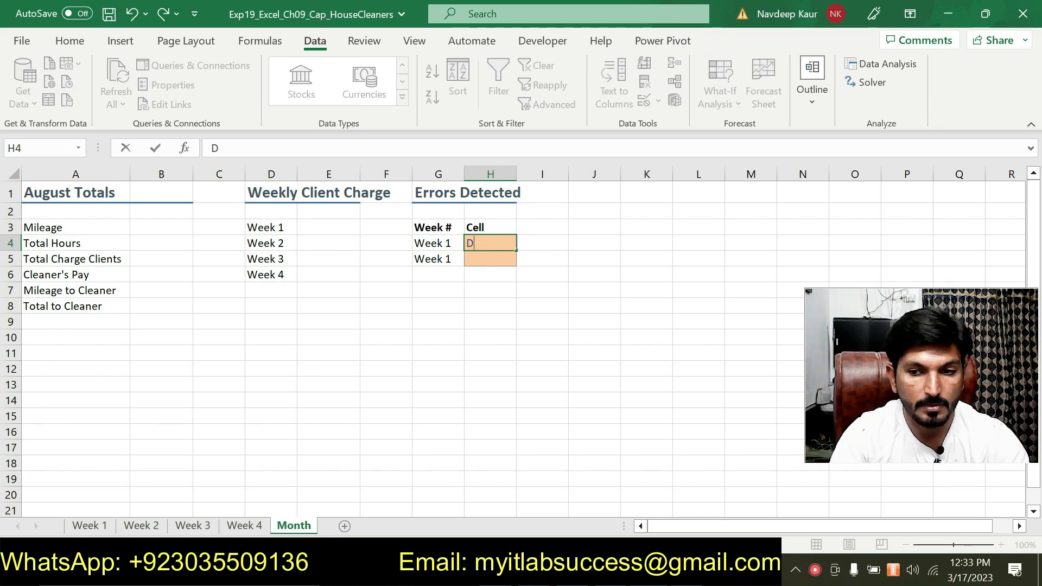
{"action": "type", "text": "D13"}
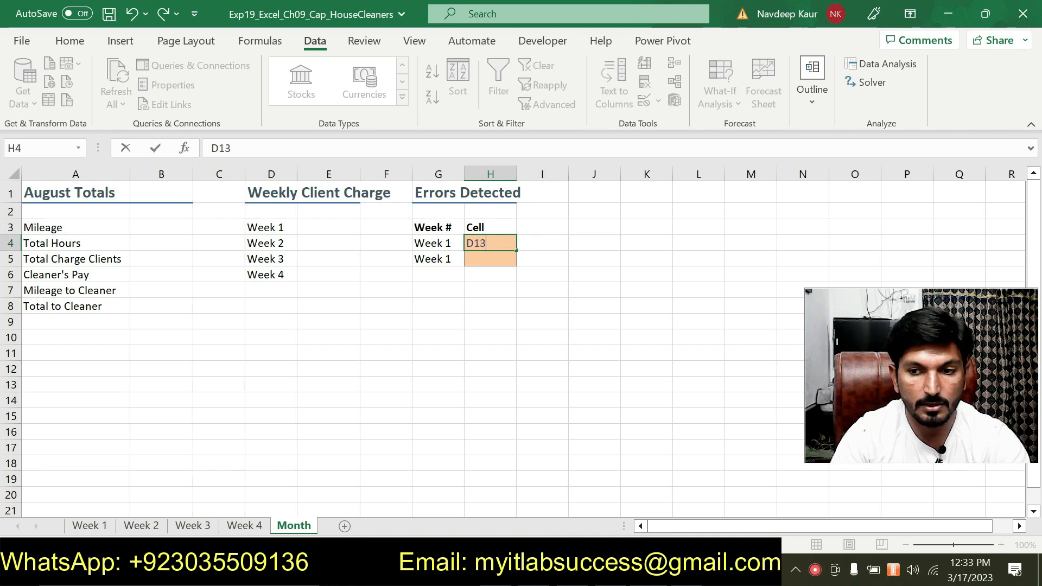
{"action": "left_click", "coordinate": [490, 260]}
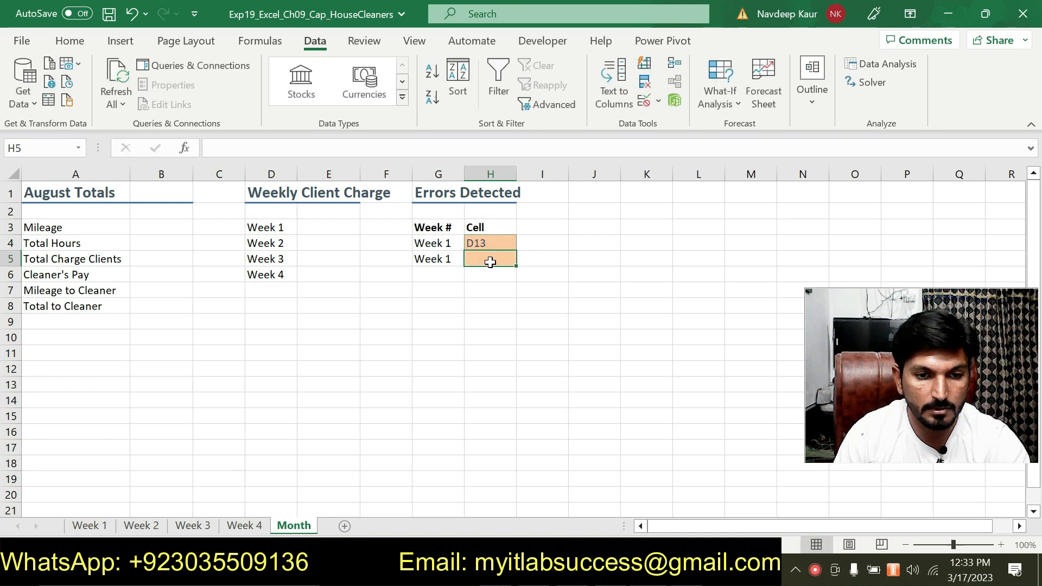
{"action": "type", "text": "D25"}
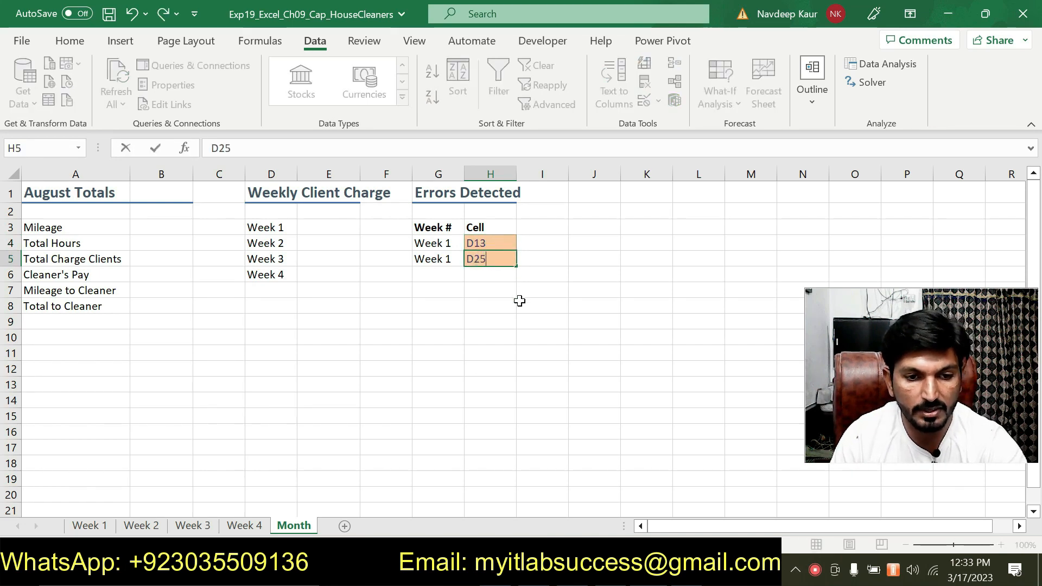
{"action": "left_click", "coordinate": [89, 525]}
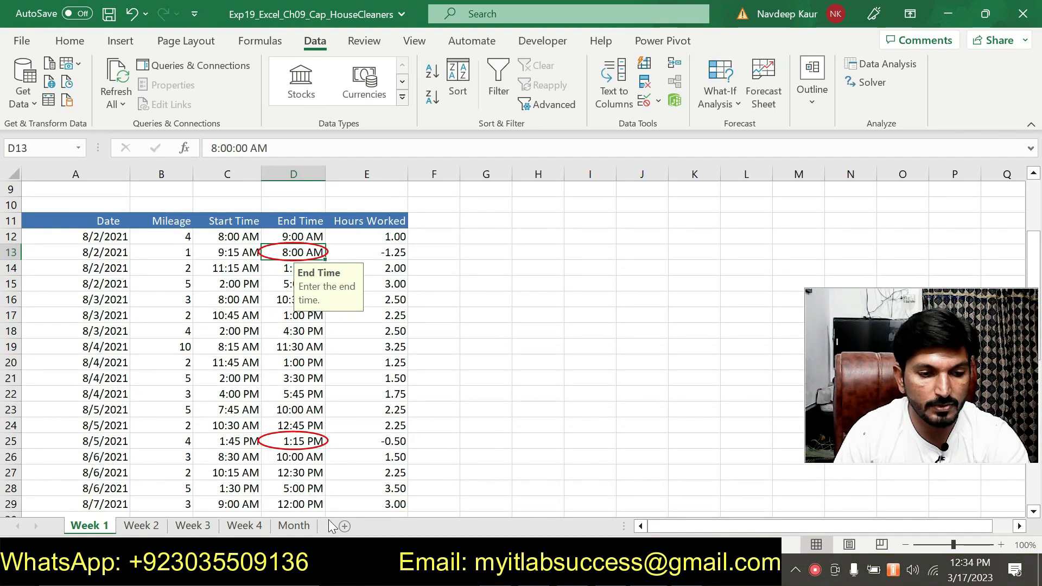
{"action": "left_click", "coordinate": [294, 526]}
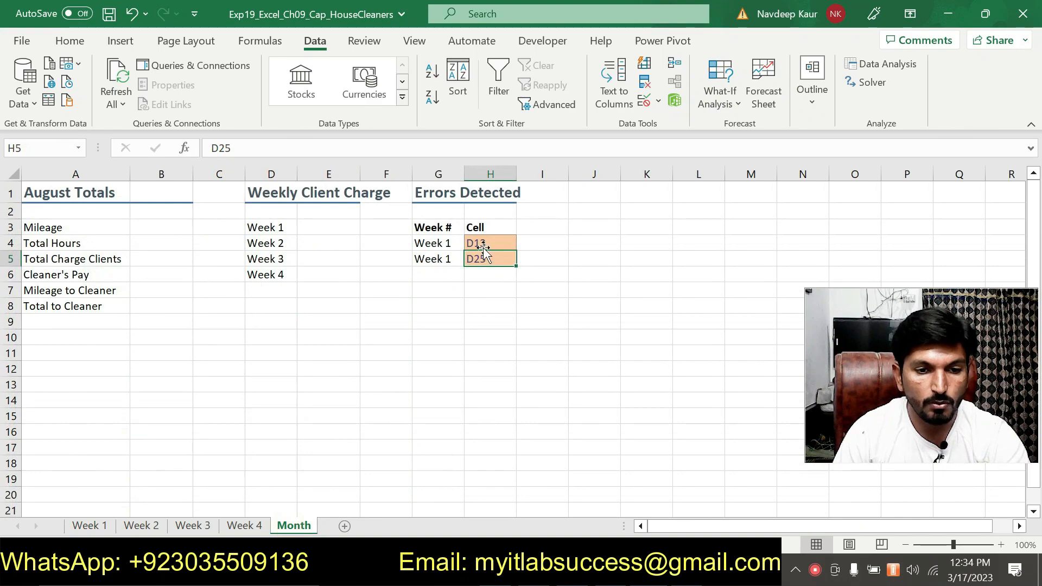
Step: Consult step 8 in Word and change the first circled End Time, cell D13 on the Week 1 sheet, to 11:00 AM
{"action": "key", "text": "alt+Tab"}
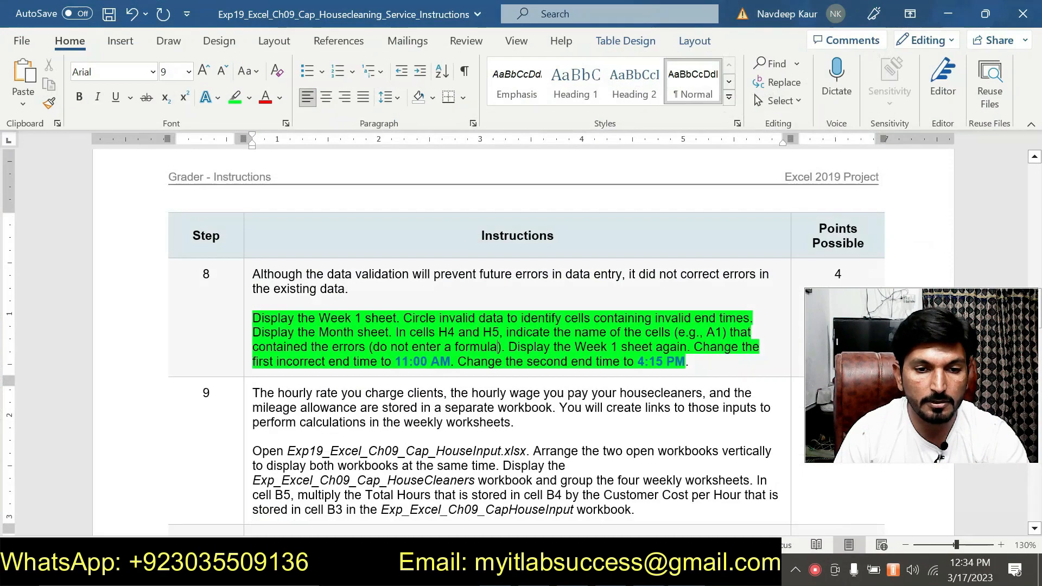
{"action": "scroll", "coordinate": [637, 330], "scroll_direction": "down", "scroll_amount": 1}
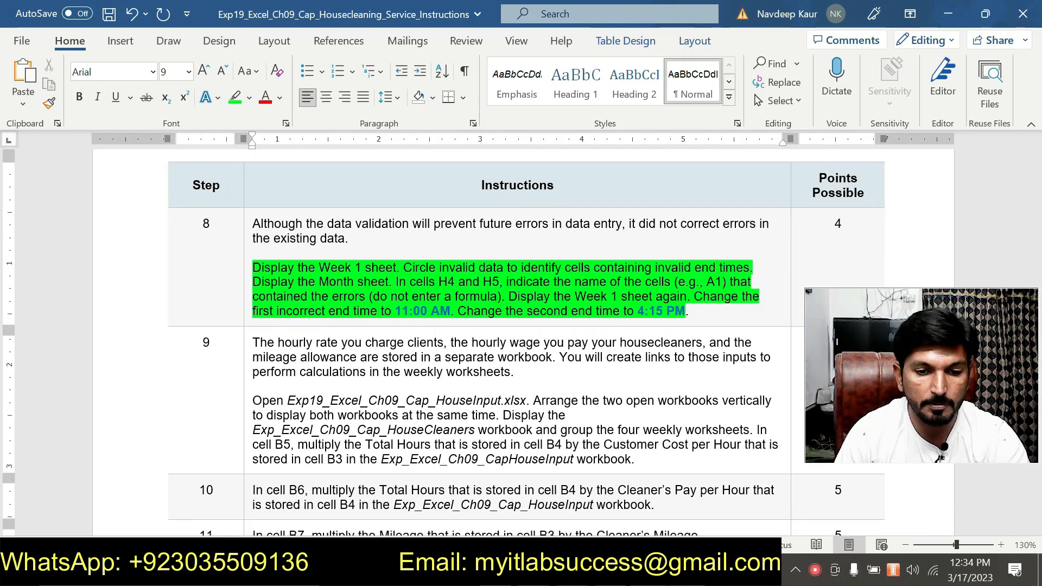
{"action": "key", "text": "alt+Tab"}
{"action": "left_click", "coordinate": [98, 527]}
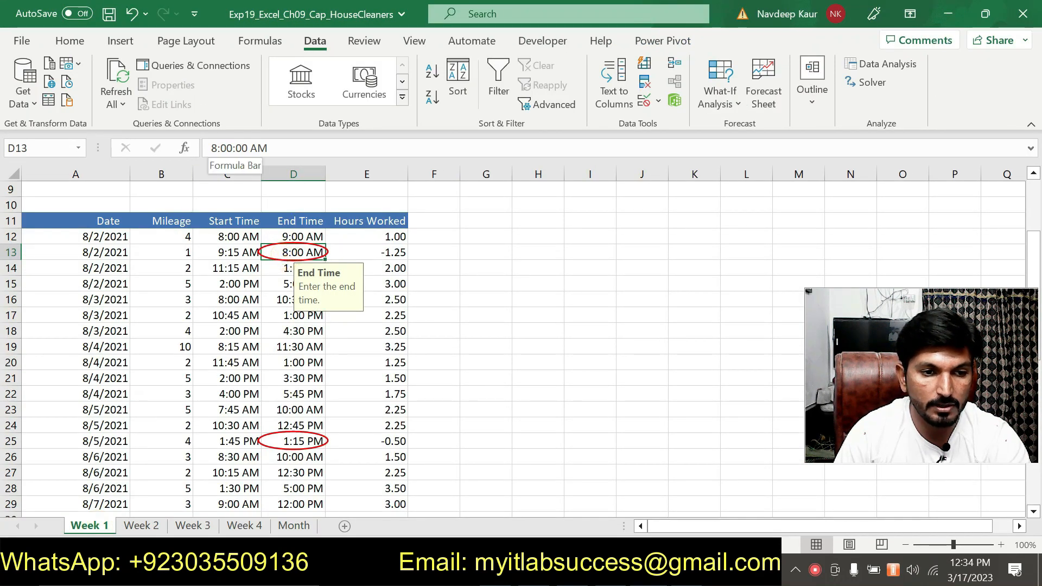
{"action": "left_click_drag", "start_coordinate": [217, 148], "coordinate": [207, 150]}
{"action": "type", "text": "11"}
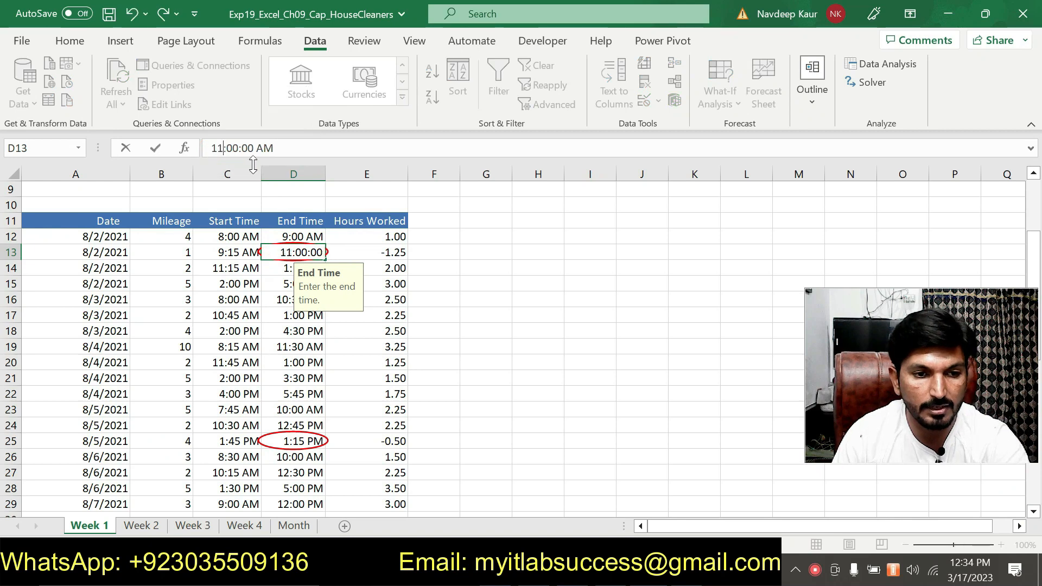
{"action": "key", "text": "Return"}
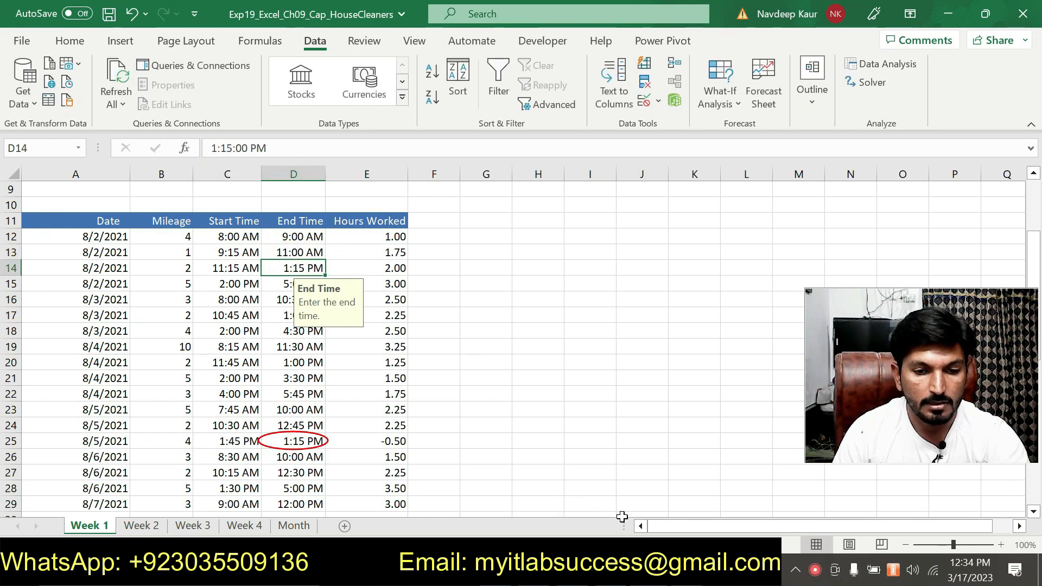
Step: Consult step 8 in Word again and change the second circled End Time, cell D25 on Week 1, to 4:15 PM
{"action": "key", "text": "alt+Tab"}
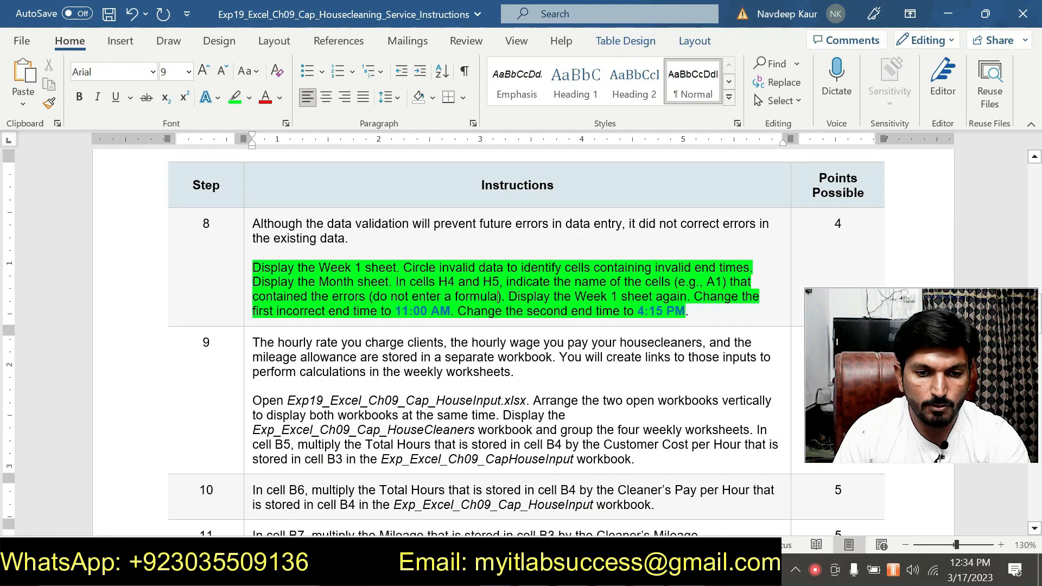
{"action": "key", "text": "alt+Tab"}
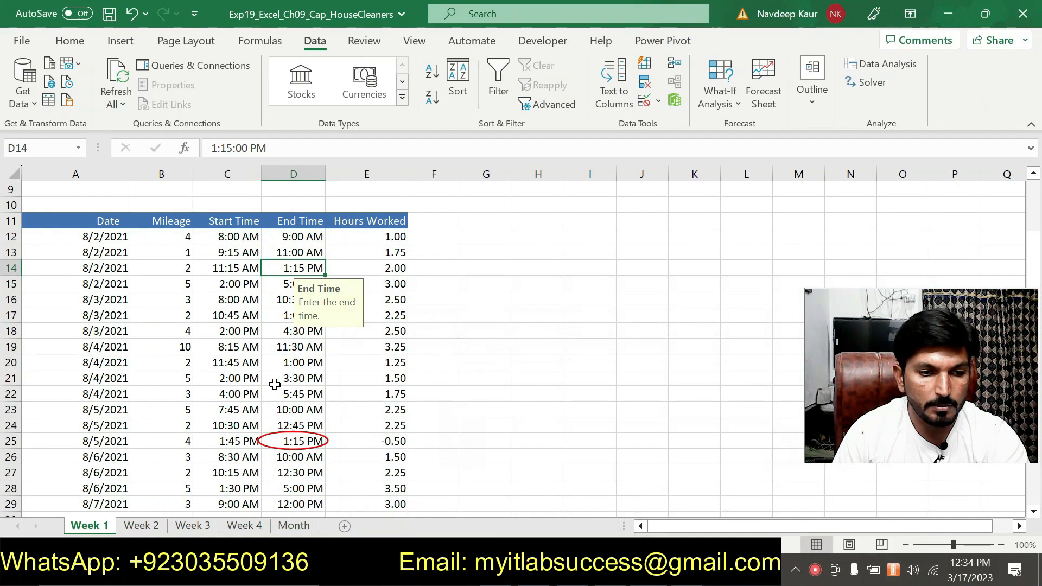
{"action": "left_click", "coordinate": [285, 445]}
{"action": "double_click", "coordinate": [293, 441]}
{"action": "left_click", "coordinate": [213, 148]}
{"action": "double_click", "coordinate": [213, 148]}
{"action": "type", "text": "4"}
{"action": "left_click", "coordinate": [522, 389]}
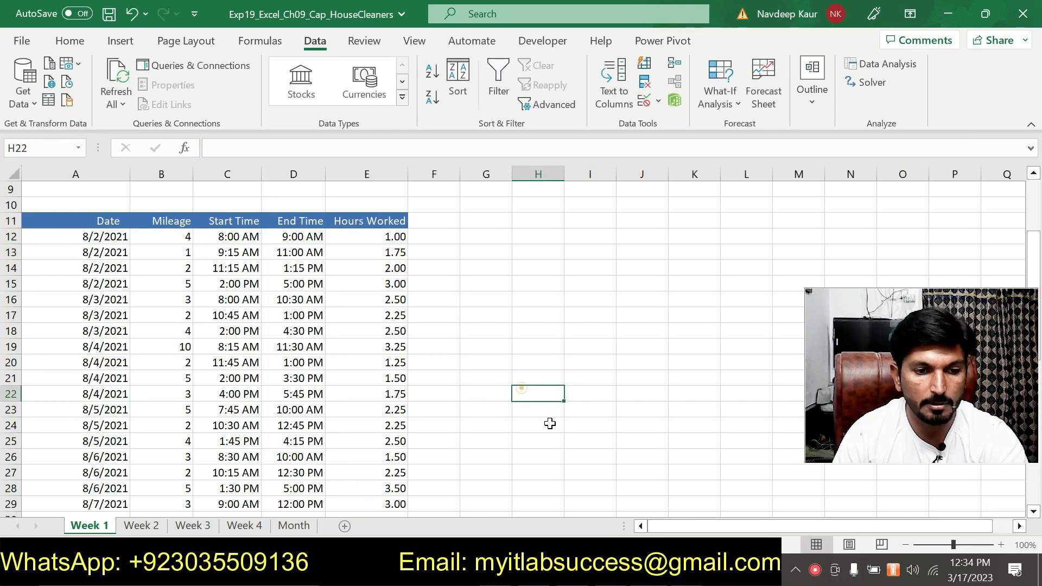
Step: Switch to Word and remove the green highlight from the completed step 8 directions
{"action": "key", "text": "alt+Tab"}
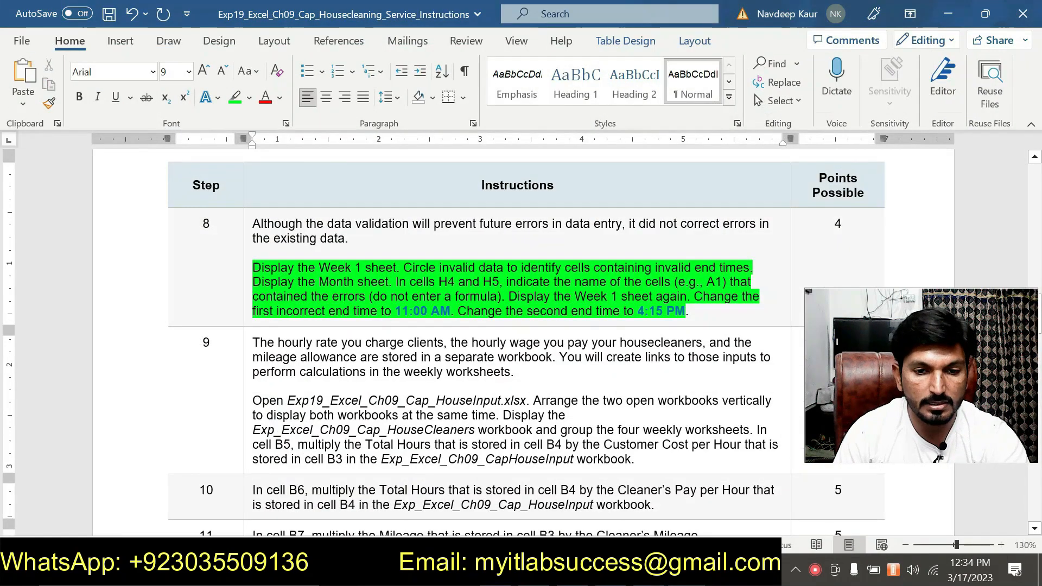
{"action": "left_click_drag", "start_coordinate": [689, 311], "coordinate": [253, 267]}
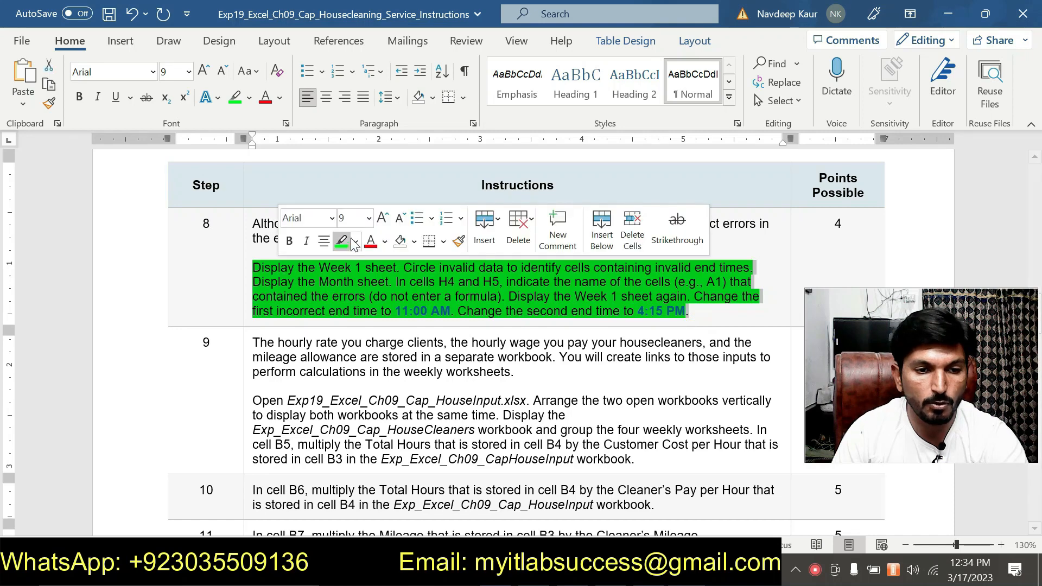
{"action": "left_click", "coordinate": [343, 242]}
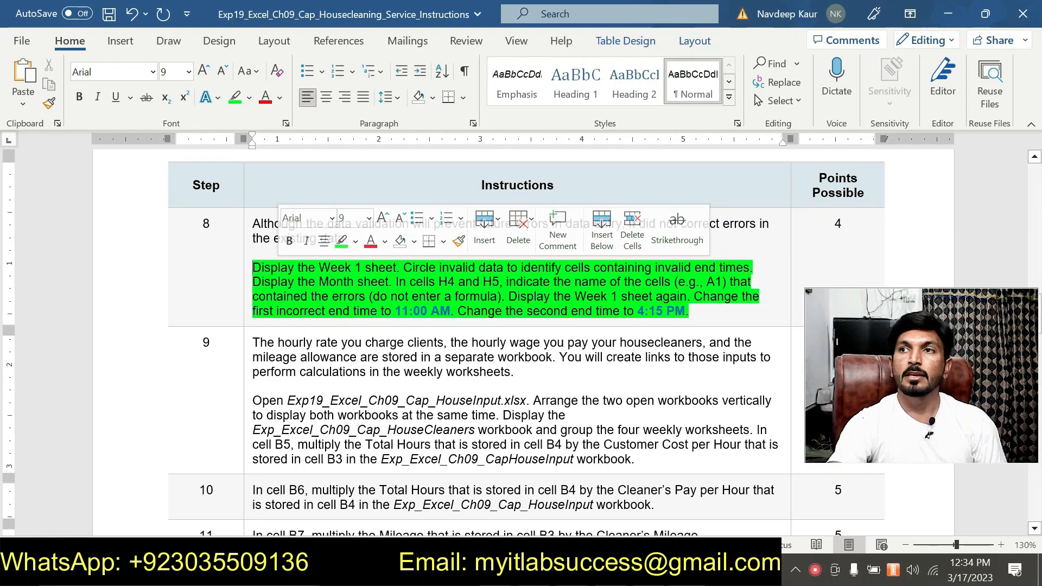
{"action": "scroll", "coordinate": [521, 342], "scroll_direction": "down", "scroll_amount": 3}
{"action": "mouse_move", "coordinate": [689, 210]}
{"action": "left_mouse_down"}
{"action": "mouse_move", "coordinate": [508, 210]}
{"action": "mouse_move", "coordinate": [253, 166]}
{"action": "left_mouse_up"}
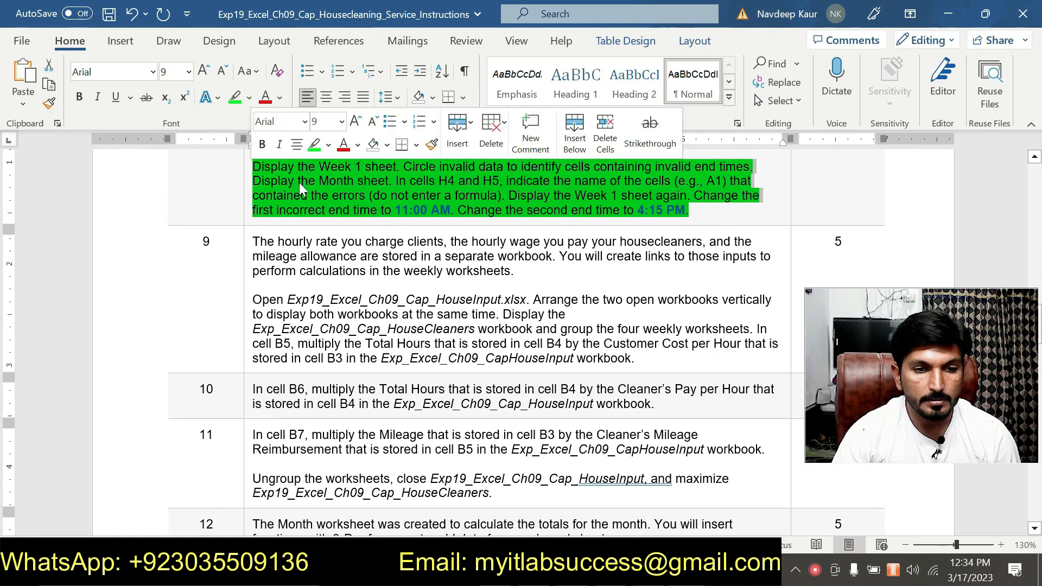
{"action": "left_click", "coordinate": [310, 145]}
Step: Highlight in green the step 9 directions about opening the HouseInput workbook and calculating cell B5
{"action": "scroll", "coordinate": [249, 250], "scroll_direction": "down", "scroll_amount": 1}
{"action": "mouse_move", "coordinate": [251, 249]}
{"action": "left_mouse_down"}
{"action": "mouse_move", "coordinate": [771, 295]}
{"action": "mouse_move", "coordinate": [632, 307]}
{"action": "left_mouse_up"}
{"action": "left_click", "coordinate": [672, 277]}
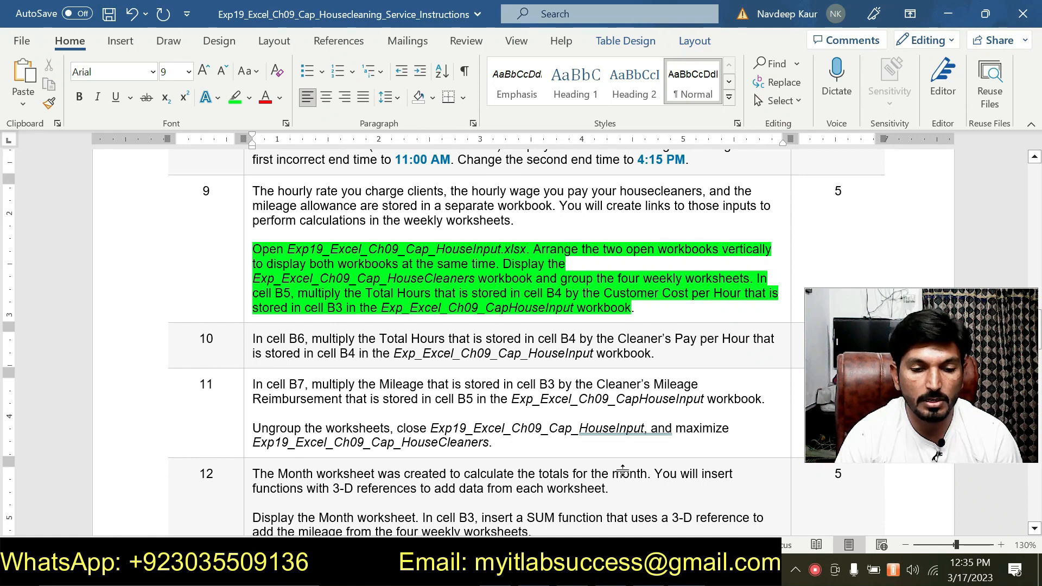
Step: Switch to File Explorer, open the Exp19_Excel_Ch09_Cap_HouseInput workbook in Excel, and enable editing
{"action": "key", "text": "alt+Tab"}
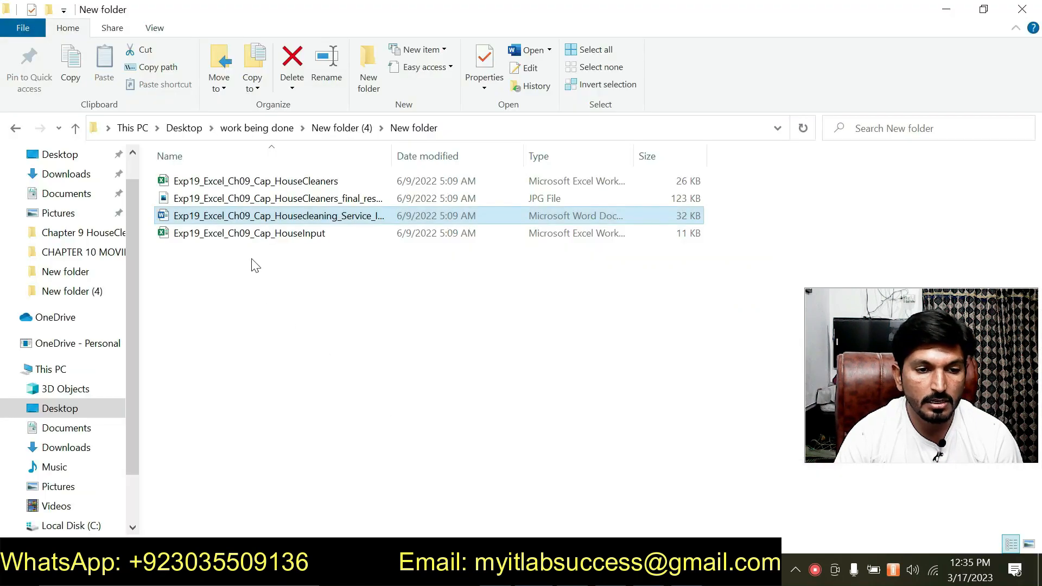
{"action": "double_click", "coordinate": [288, 238]}
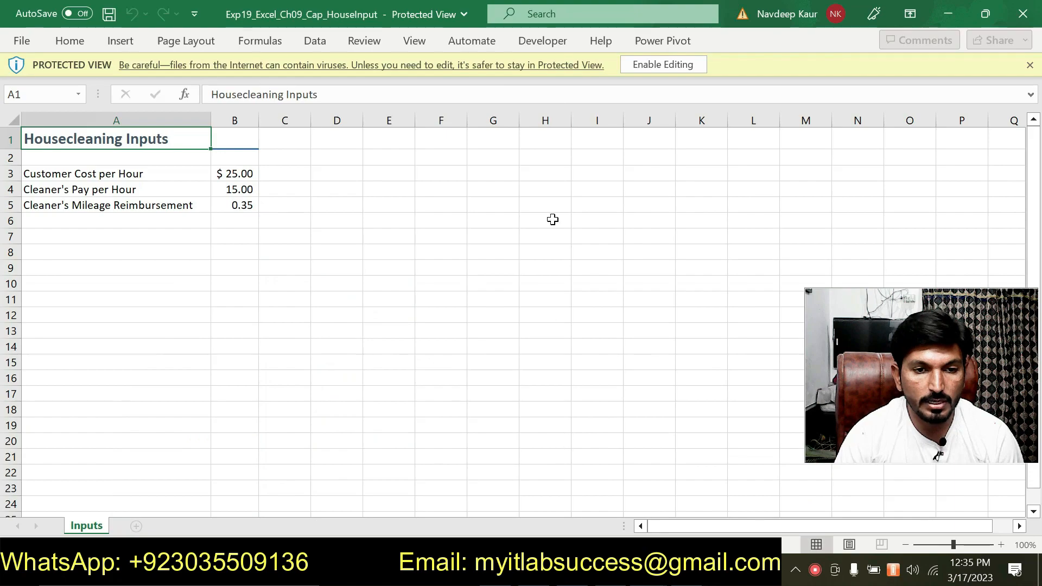
{"action": "left_click", "coordinate": [662, 64]}
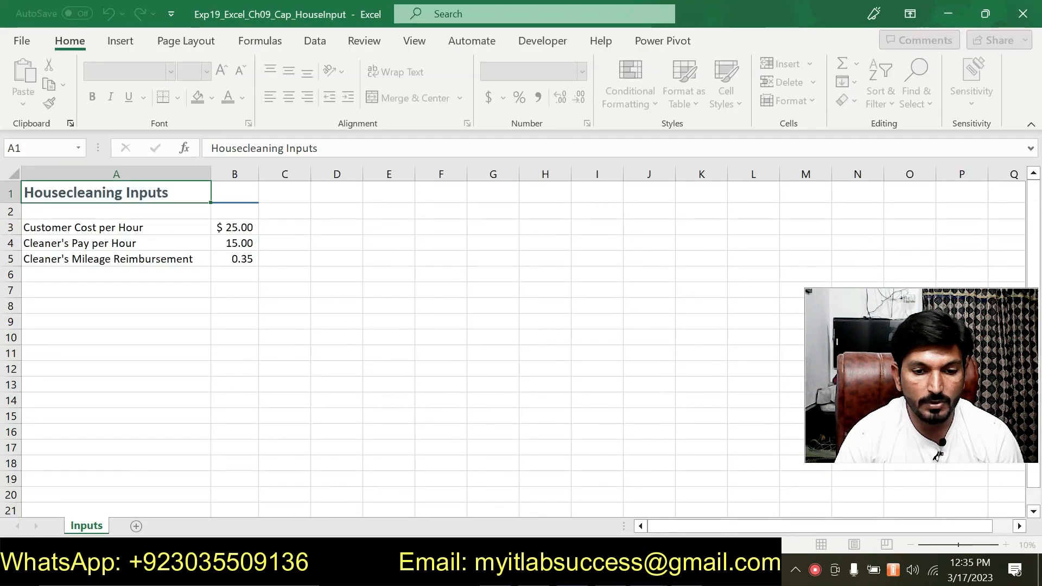
Step: Switch to the HouseCleaners workbook, checking step 9 in Word, and group the Week 1, Week 2, Week 3 and Week 4 sheets
{"action": "mouse_move", "coordinate": [577, 522]}
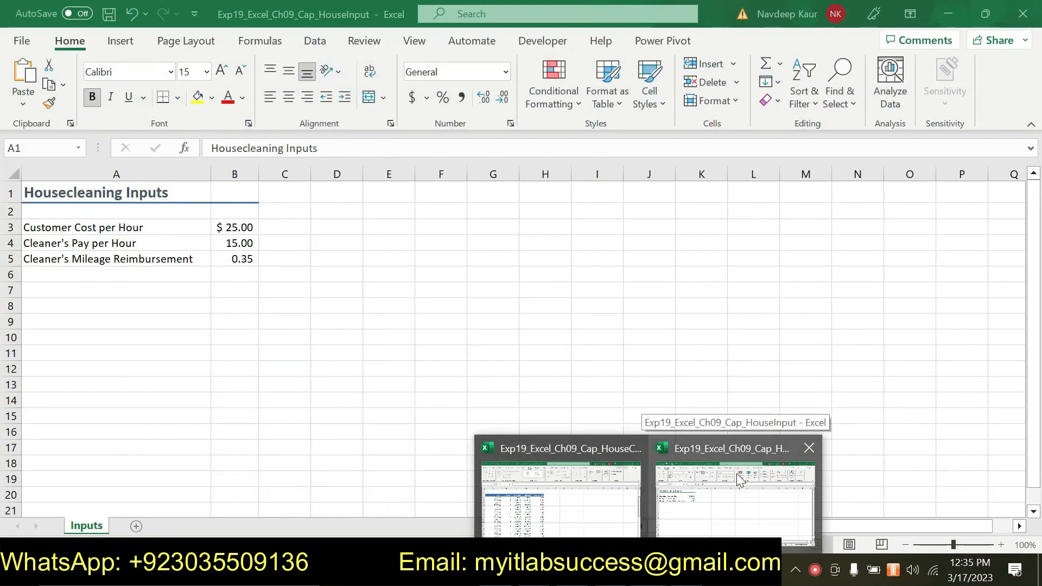
{"action": "left_click", "coordinate": [636, 493]}
{"action": "left_click", "coordinate": [609, 570]}
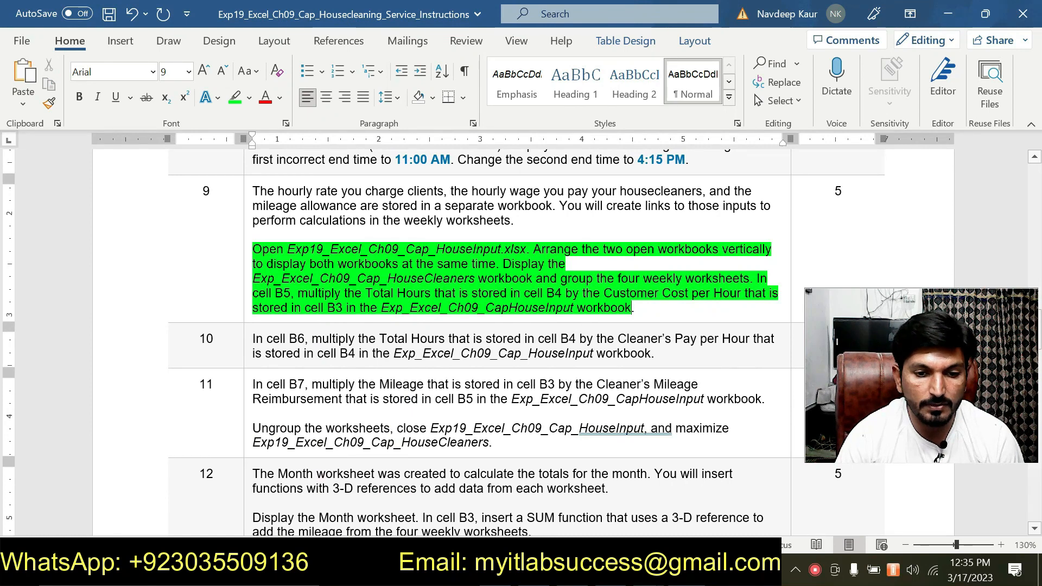
{"action": "left_click", "coordinate": [647, 570]}
{"action": "left_click", "coordinate": [583, 514]}
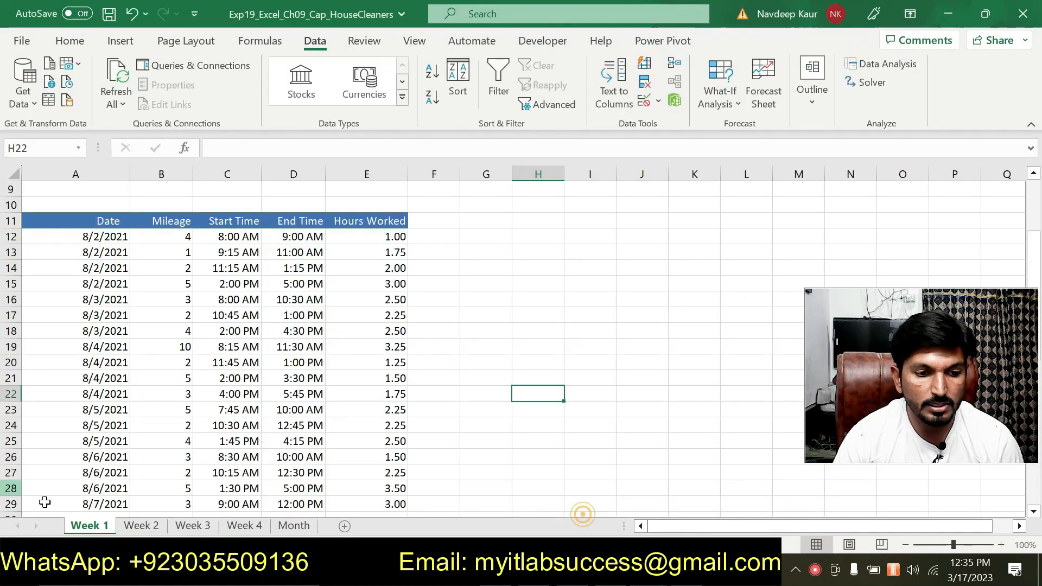
{"action": "left_click", "coordinate": [141, 526], "text": "ctrl"}
{"action": "left_click", "coordinate": [193, 526], "text": "ctrl"}
{"action": "left_click", "coordinate": [244, 525], "text": "ctrl"}
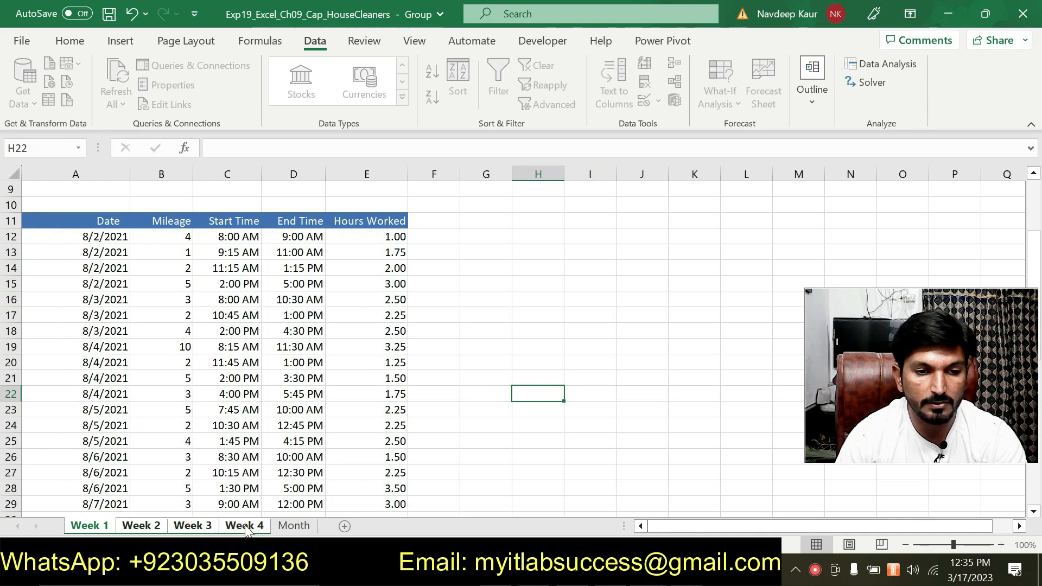
Step: Reread the step 9 directions in Word and return to the grouped weekly sheets in the HouseCleaners workbook
{"action": "key", "text": "alt+Tab"}
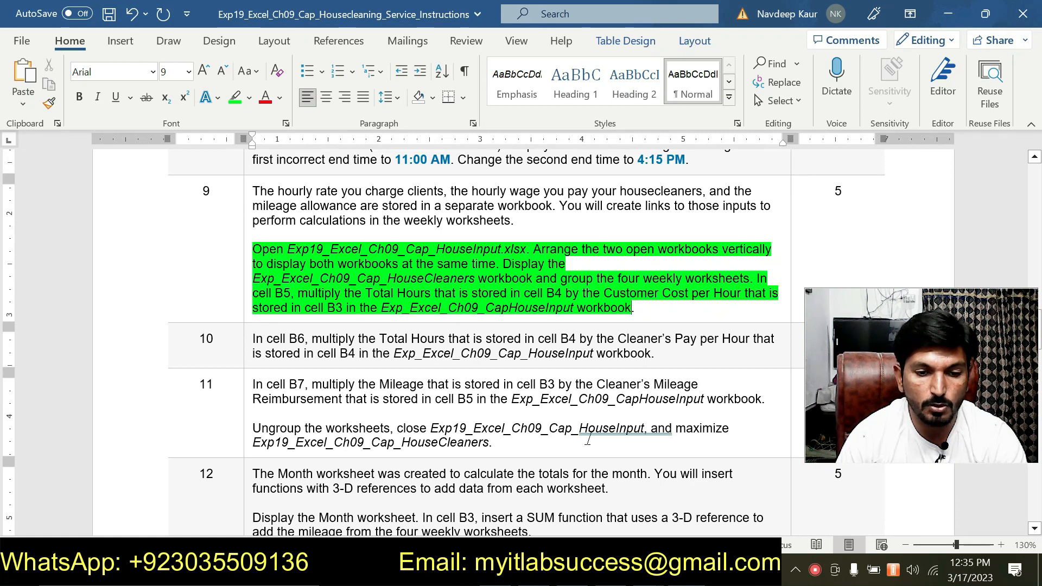
{"action": "mouse_move", "coordinate": [648, 571]}
{"action": "left_click", "coordinate": [563, 507]}
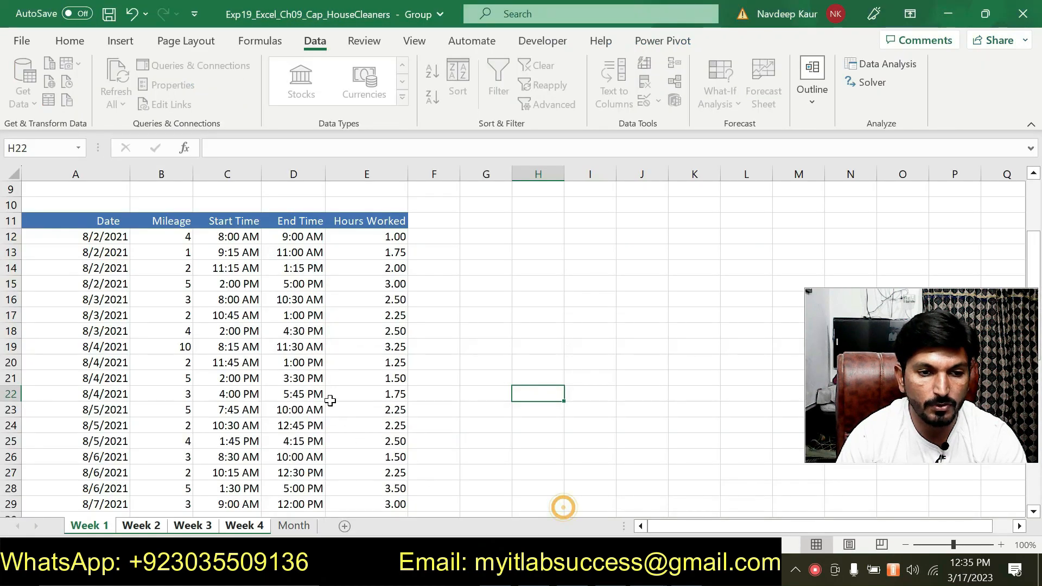
Step: Select cell B5 for Total Charge Clients in the grouped sheets, reread step 9 in Word and return to the HouseCleaners workbook
{"action": "scroll", "coordinate": [296, 385], "scroll_direction": "up", "scroll_amount": 2}
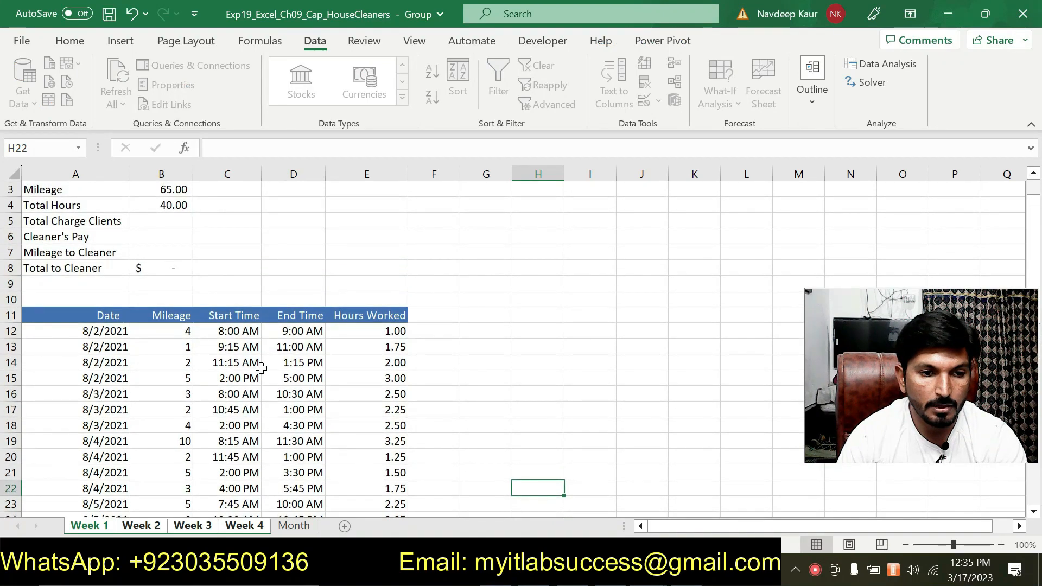
{"action": "scroll", "coordinate": [261, 368], "scroll_direction": "up", "scroll_amount": 1}
{"action": "left_click", "coordinate": [168, 258]}
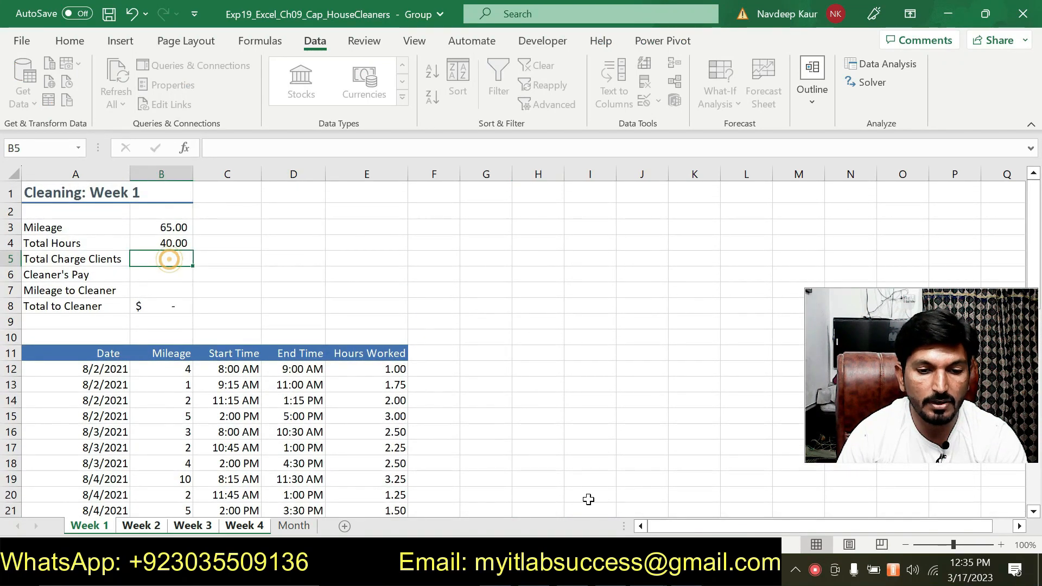
{"action": "key", "text": "alt+Tab"}
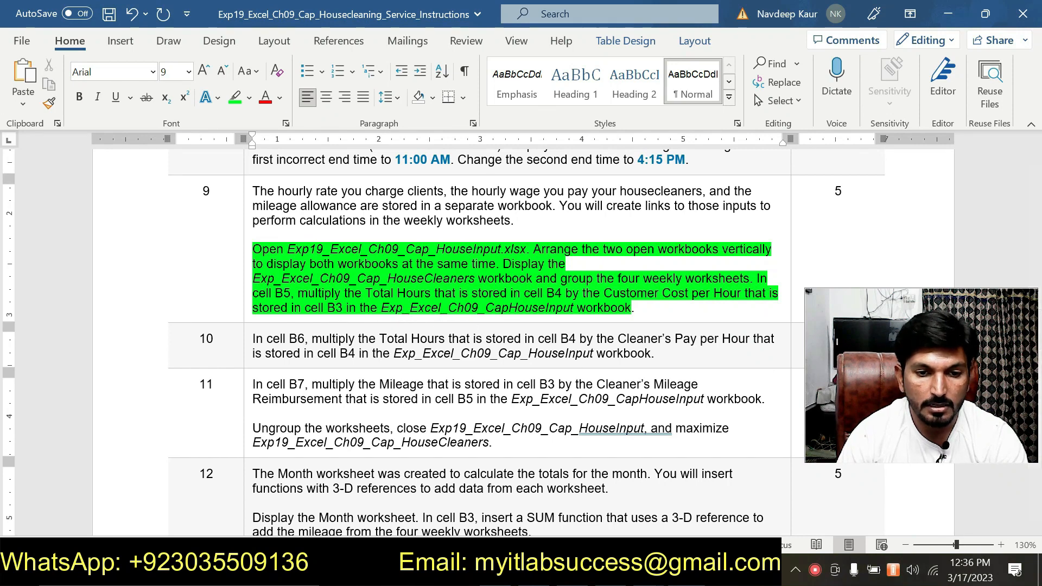
{"action": "left_click", "coordinate": [648, 570]}
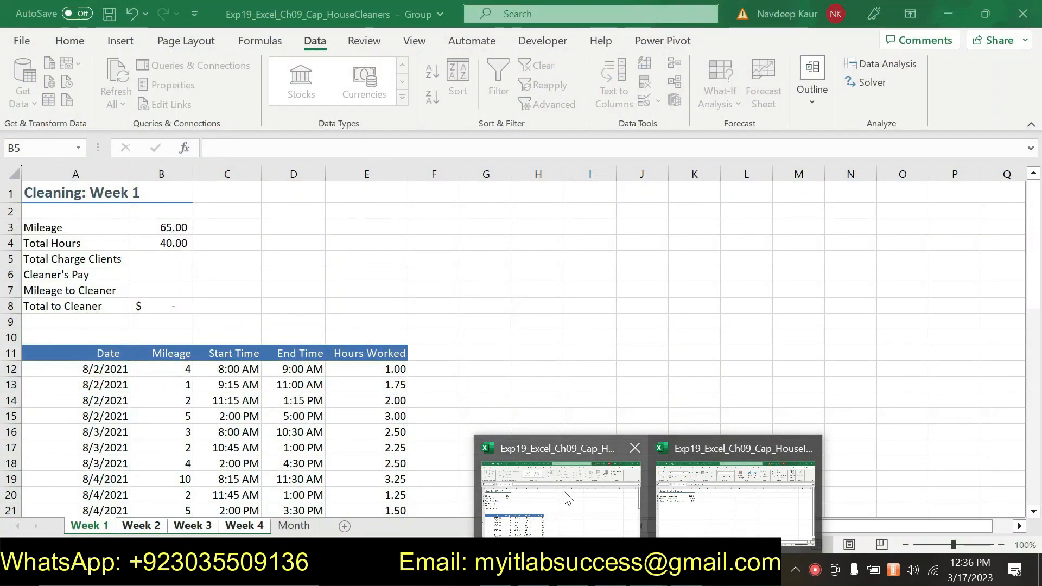
{"action": "left_click", "coordinate": [562, 494]}
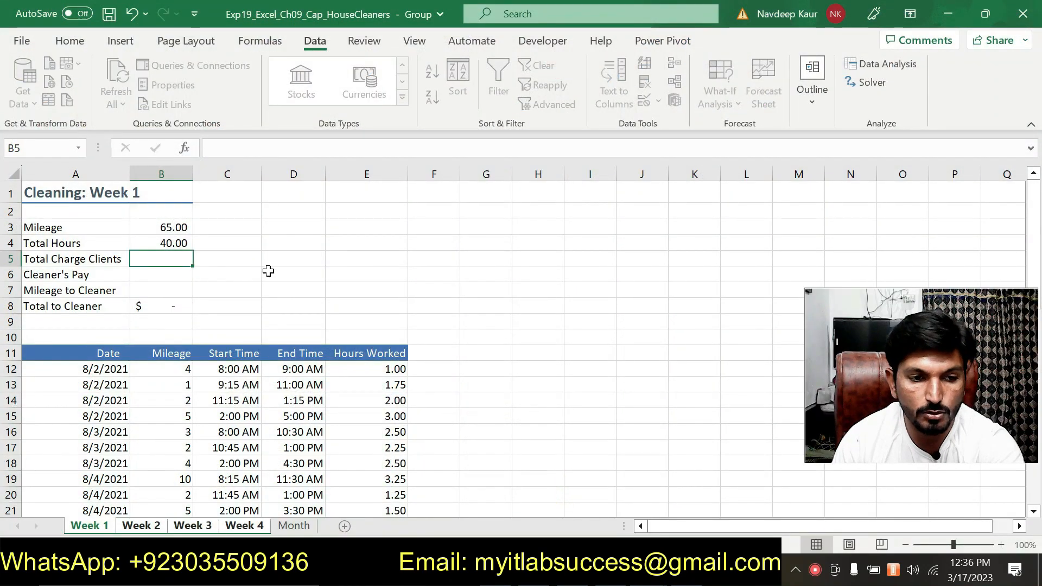
Step: In cell B5 of the grouped weekly sheets, enter =B4*[Exp19_Excel_Ch09_Cap_HouseInput.xlsx]Inputs!$B$3, linking to the Customer Cost per Hour
{"action": "type", "text": "="}
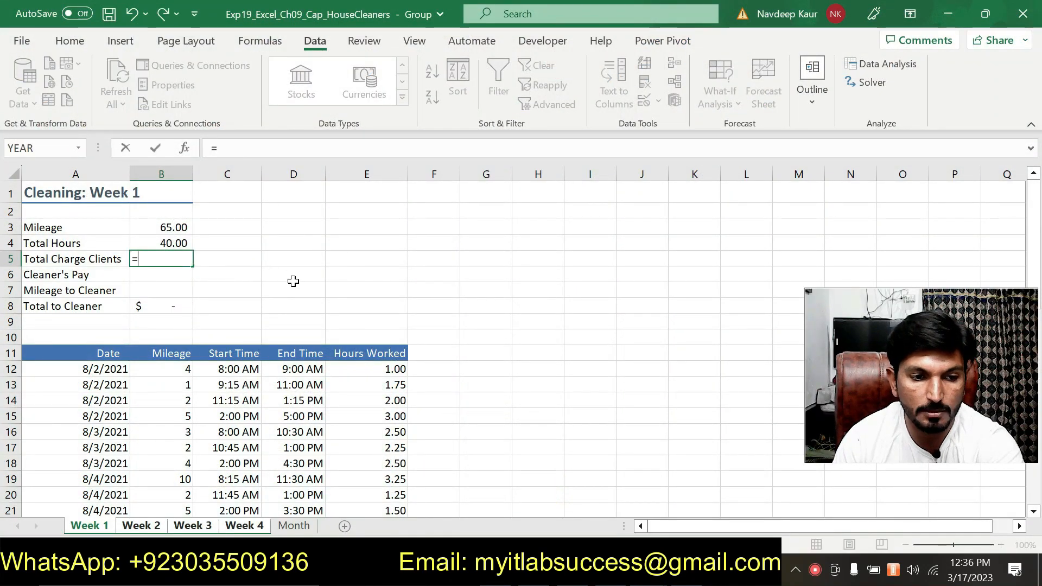
{"action": "left_click", "coordinate": [174, 242]}
{"action": "key", "text": "alt+Tab"}
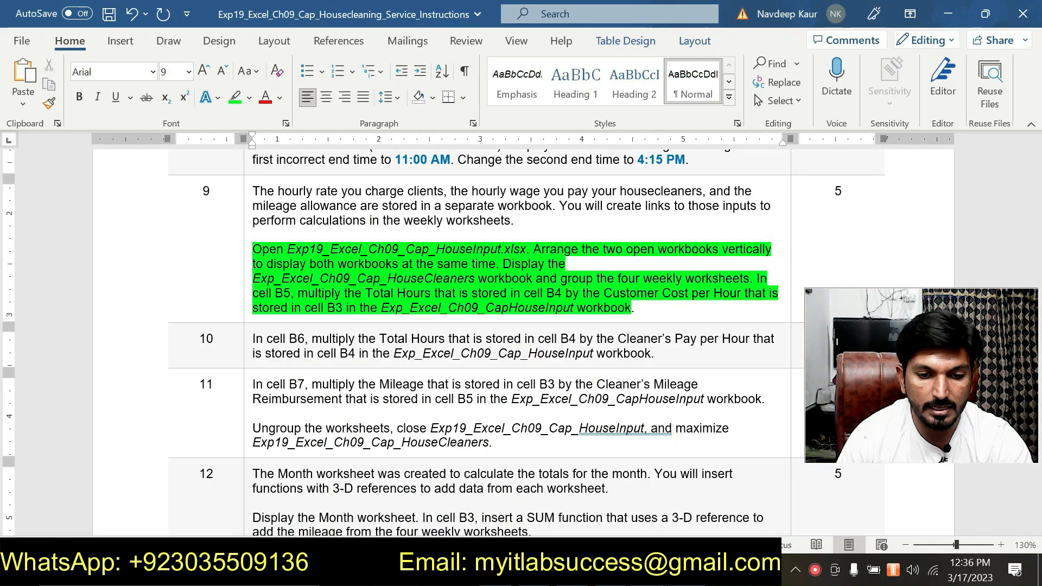
{"action": "mouse_move", "coordinate": [649, 570]}
{"action": "left_click", "coordinate": [561, 528]}
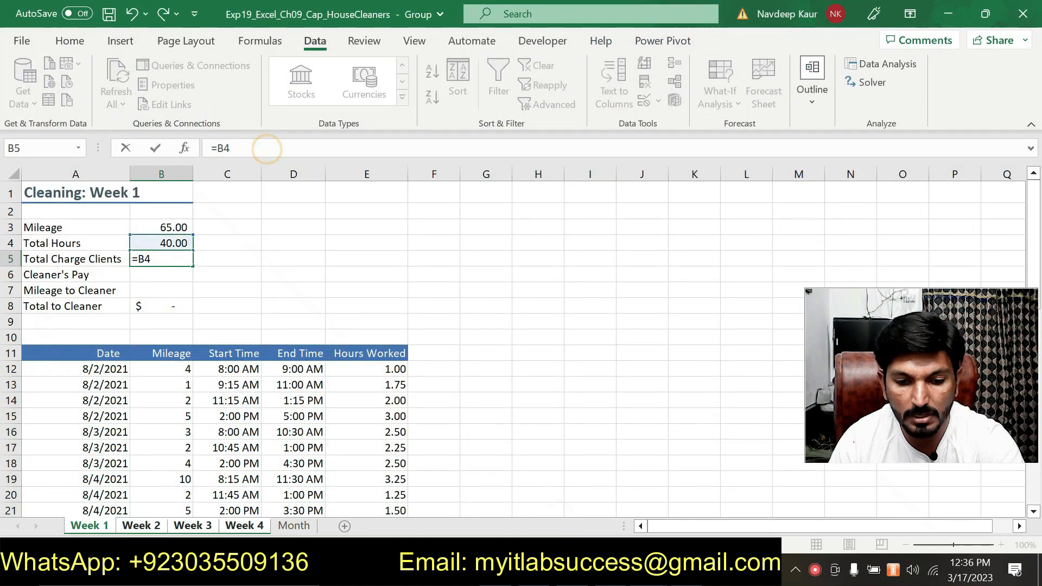
{"action": "type", "text": "*"}
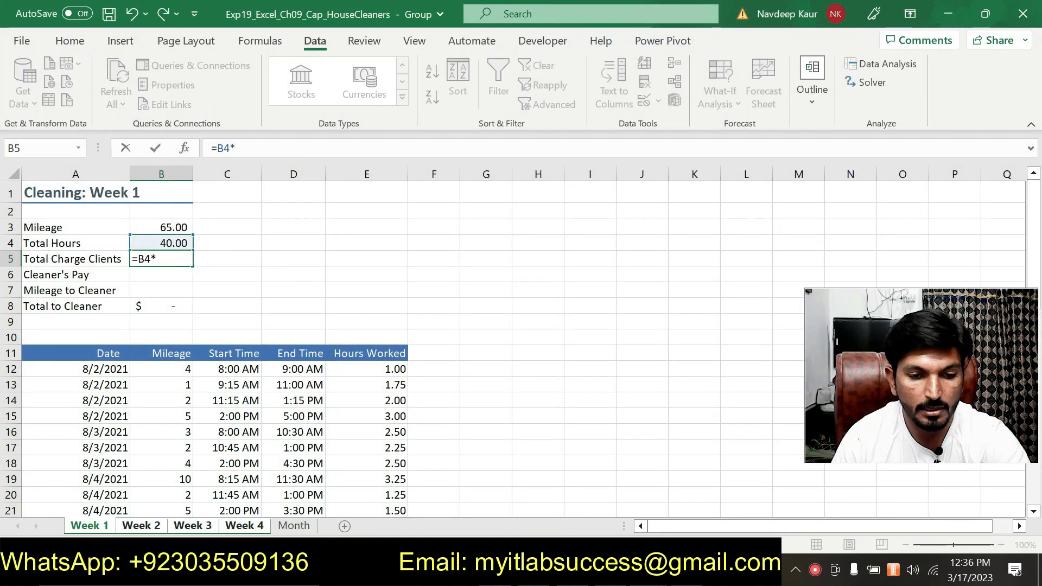
{"action": "mouse_move", "coordinate": [649, 570]}
{"action": "left_click", "coordinate": [689, 498]}
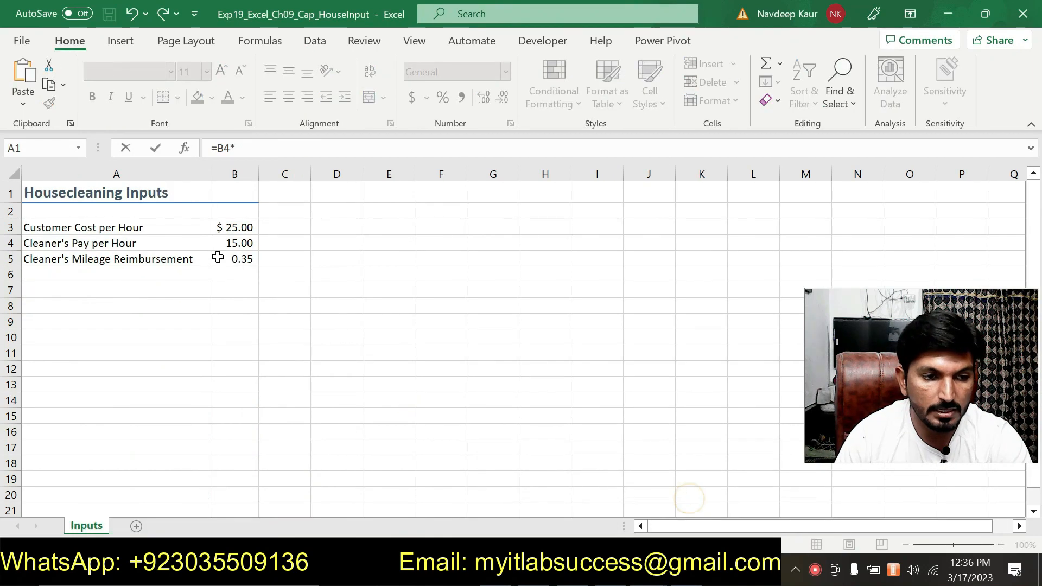
{"action": "left_click", "coordinate": [237, 227]}
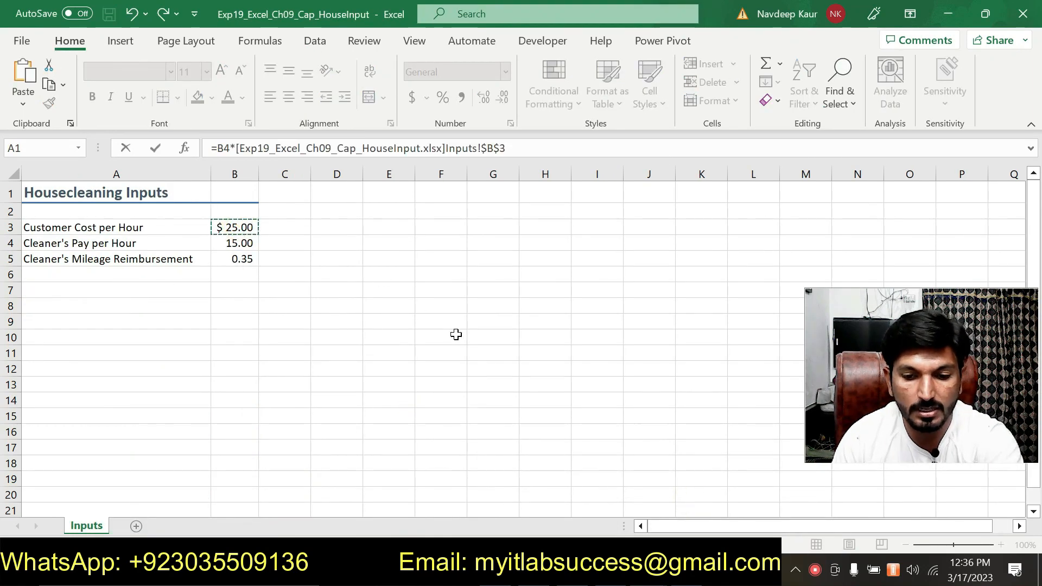
{"action": "key", "text": "Return"}
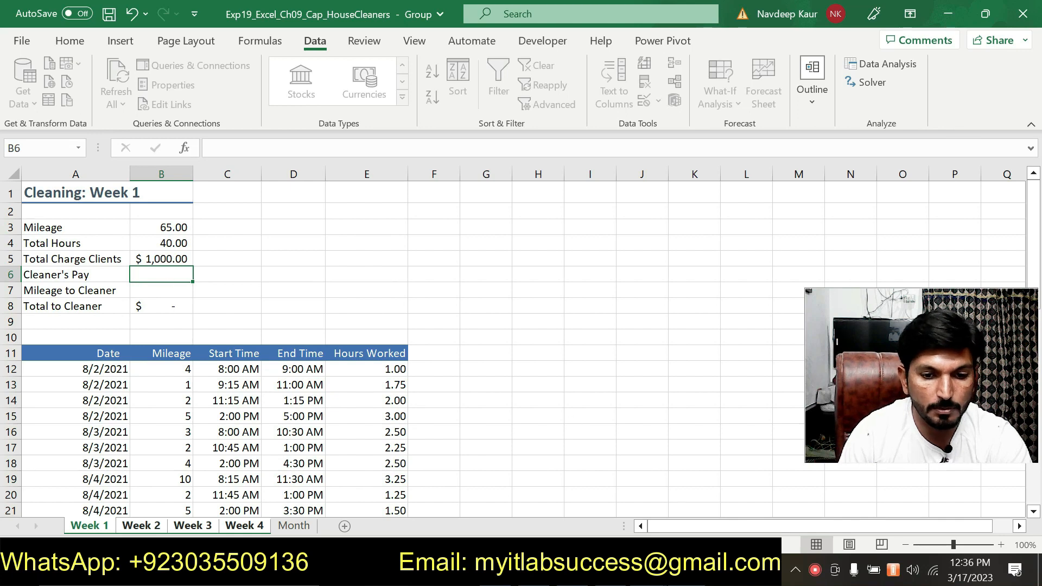
Step: Switch to the Word instructions and remove the green highlight from the step 9 directions
{"action": "left_click", "coordinate": [535, 570]}
{"action": "left_click_drag", "start_coordinate": [646, 308], "coordinate": [258, 235]}
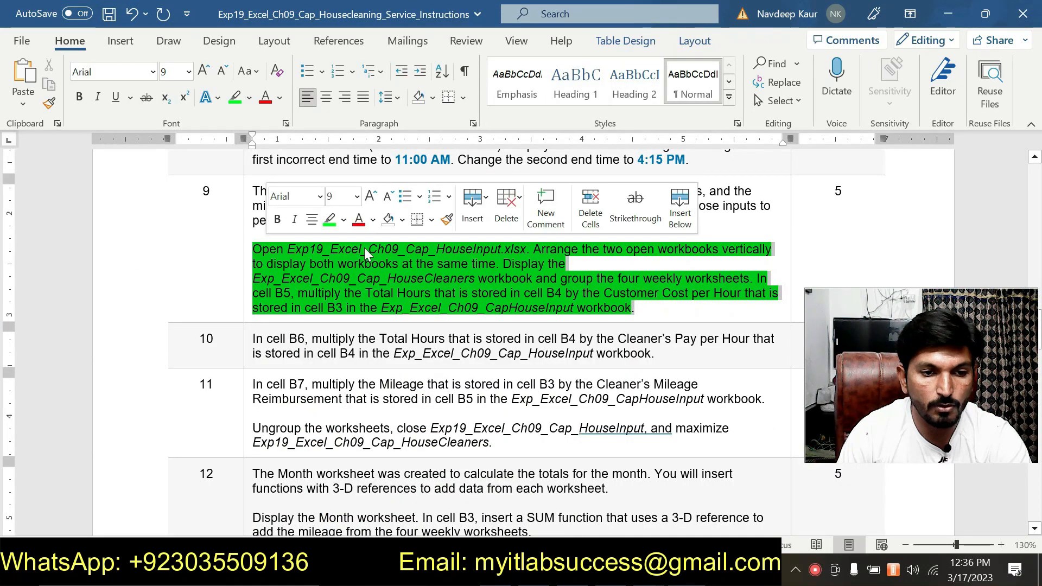
{"action": "left_click", "coordinate": [329, 220]}
{"action": "left_click_drag", "start_coordinate": [654, 309], "coordinate": [262, 250]}
{"action": "left_click", "coordinate": [337, 220]}
Step: Highlight in green the step 10 directions about calculating cell B6 from the Cleaner's Pay per Hour
{"action": "scroll", "coordinate": [337, 222], "scroll_direction": "down", "scroll_amount": 3}
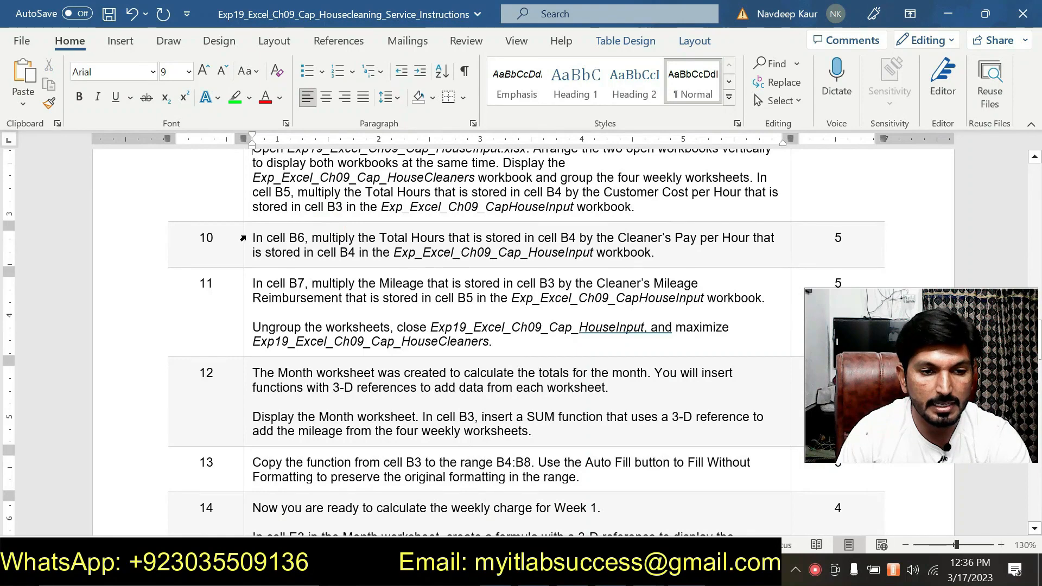
{"action": "left_click_drag", "start_coordinate": [248, 239], "coordinate": [652, 253]}
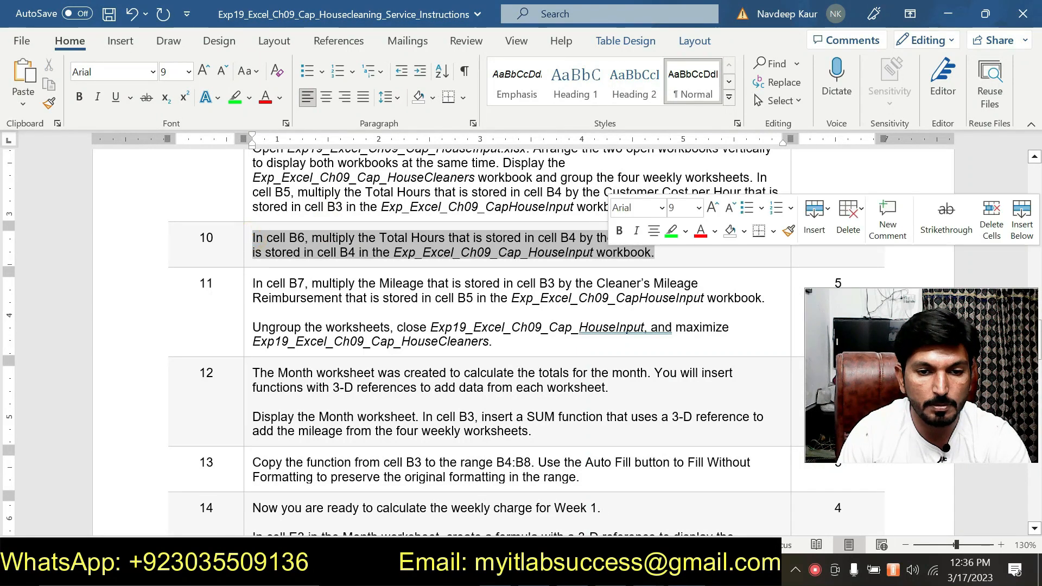
{"action": "left_click", "coordinate": [670, 233]}
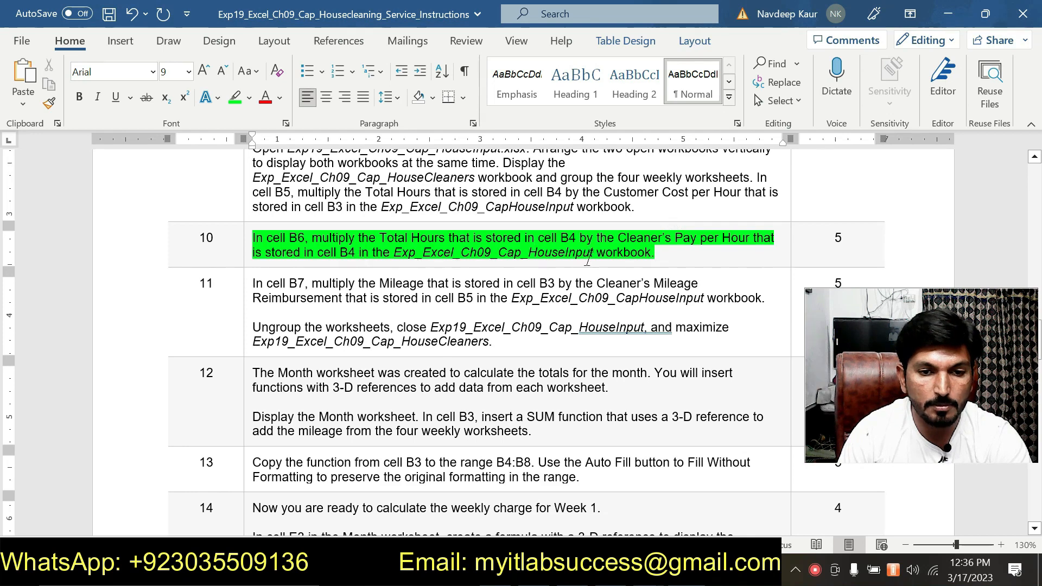
Step: Switch to the HouseCleaners workbook and enter =B4*[Exp19_Excel_Ch09_Cap_HouseInput.xlsx]Inputs!$B$4 in cell B6 of the grouped sheets, then select B7
{"action": "left_click", "coordinate": [649, 571]}
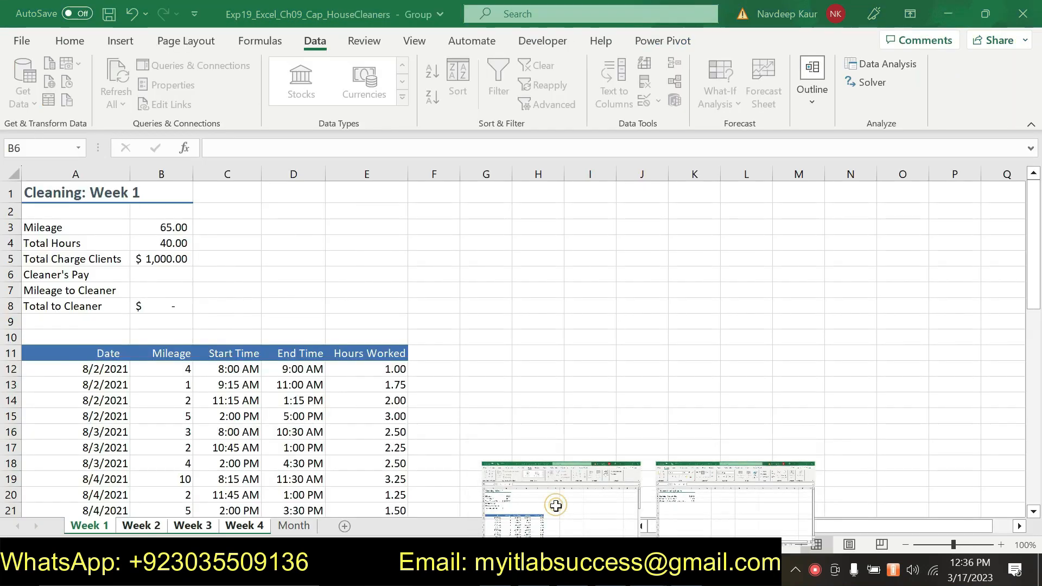
{"action": "left_click", "coordinate": [561, 513]}
{"action": "type", "text": "="}
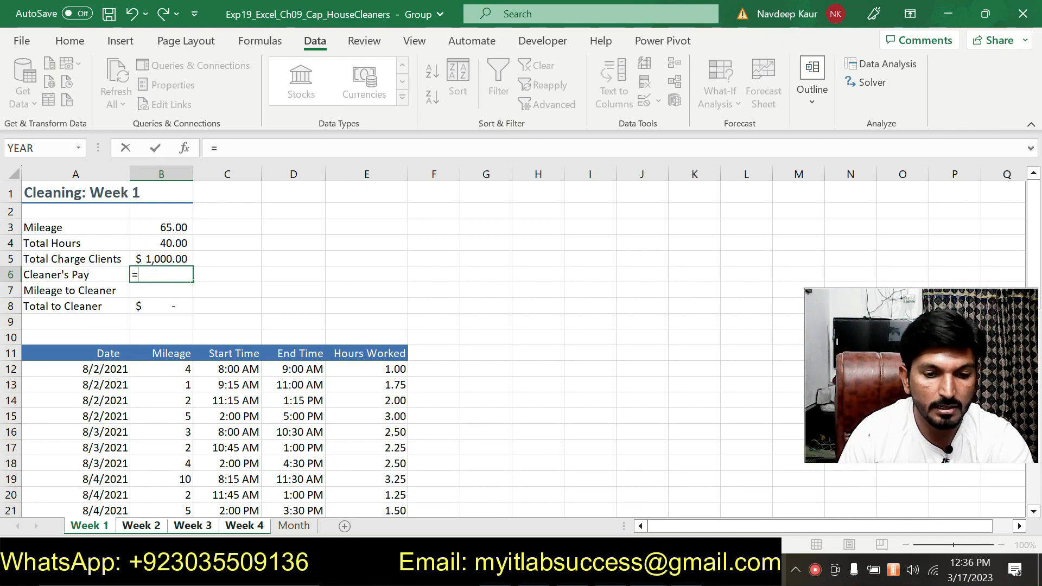
{"action": "key", "text": "alt+Tab"}
{"action": "key", "text": "alt+Tab"}
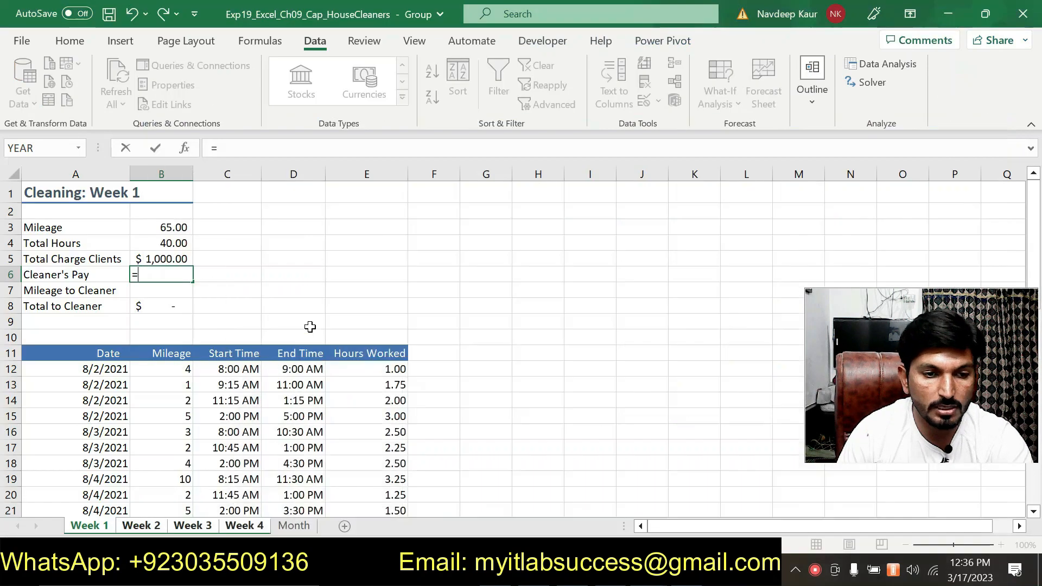
{"action": "left_click", "coordinate": [162, 243]}
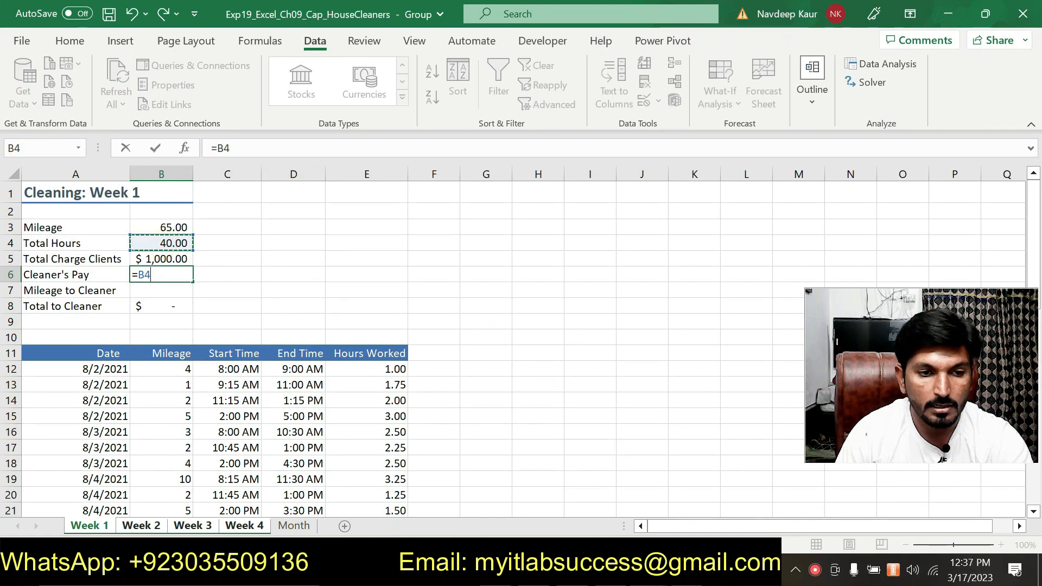
{"action": "left_click", "coordinate": [266, 150]}
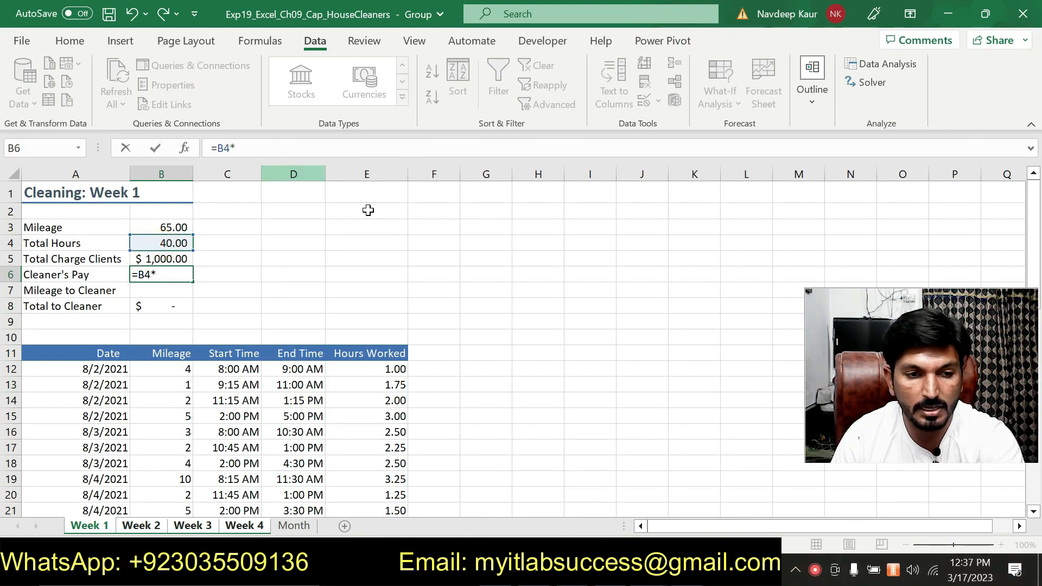
{"action": "key", "text": "alt+Tab"}
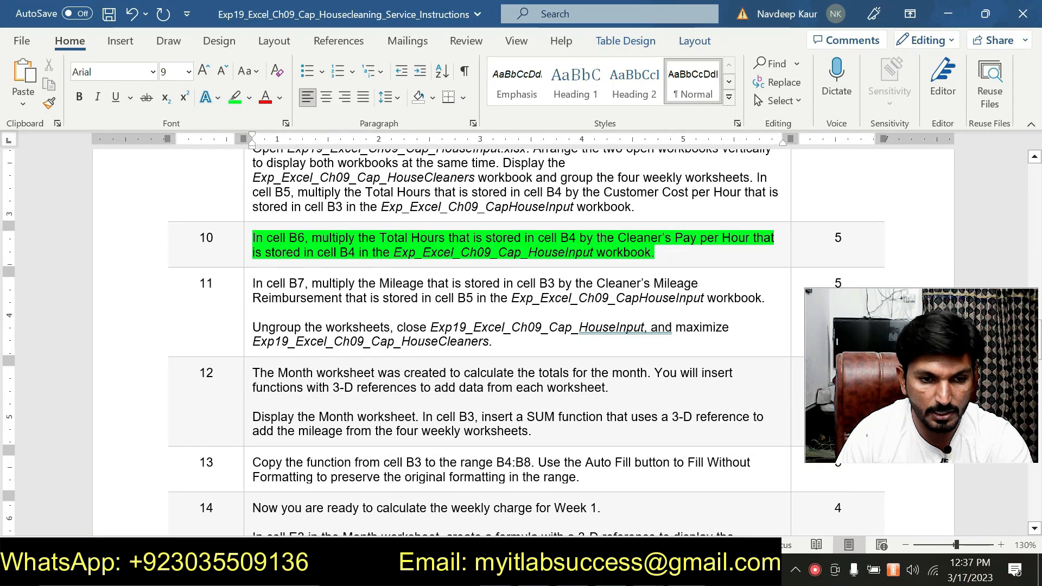
{"action": "key", "text": "alt+Tab"}
{"action": "left_click", "coordinate": [721, 478]}
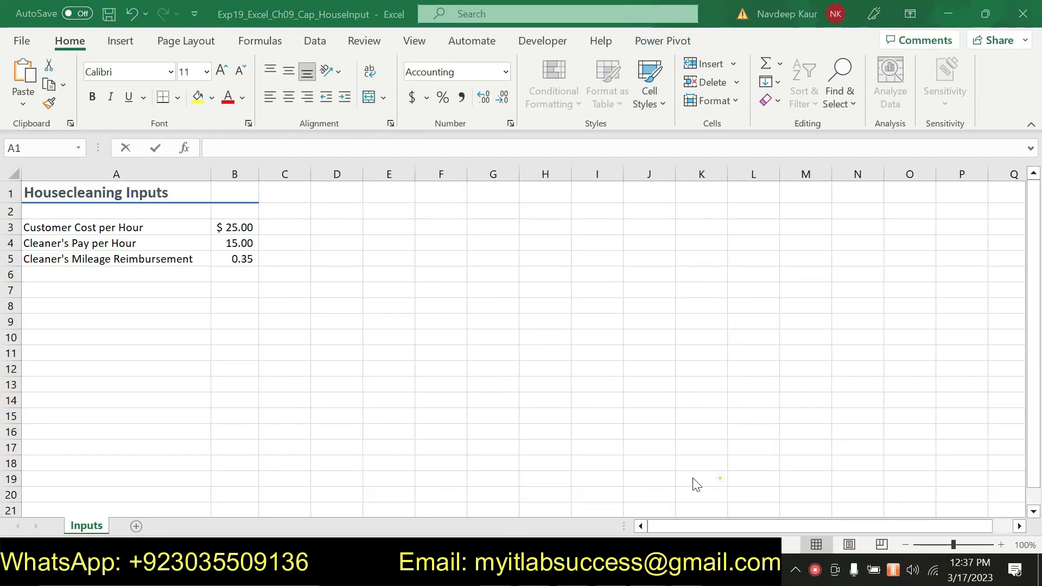
{"action": "left_click", "coordinate": [247, 242]}
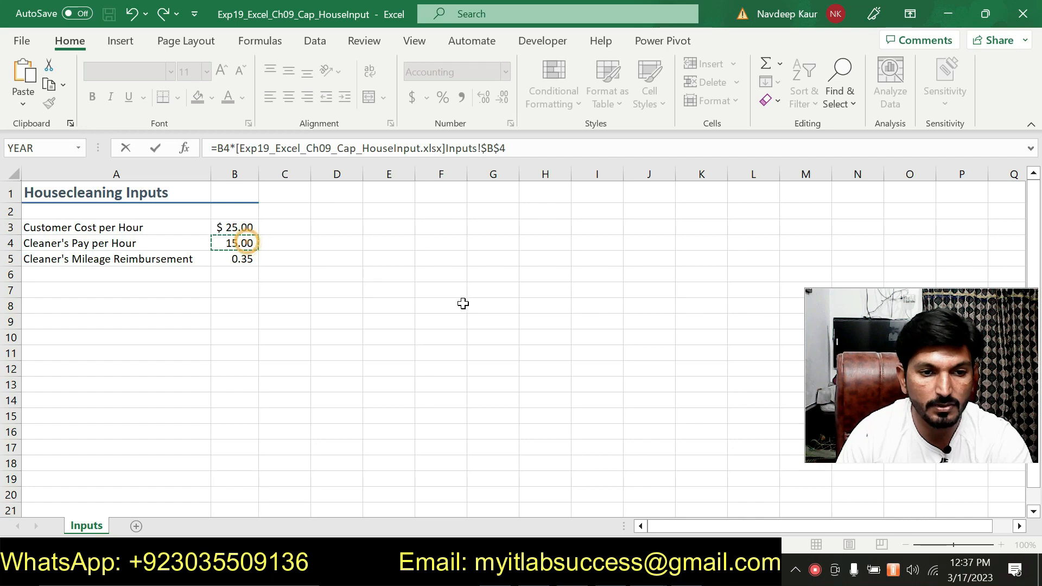
{"action": "key", "text": "Return"}
{"action": "left_click", "coordinate": [159, 289]}
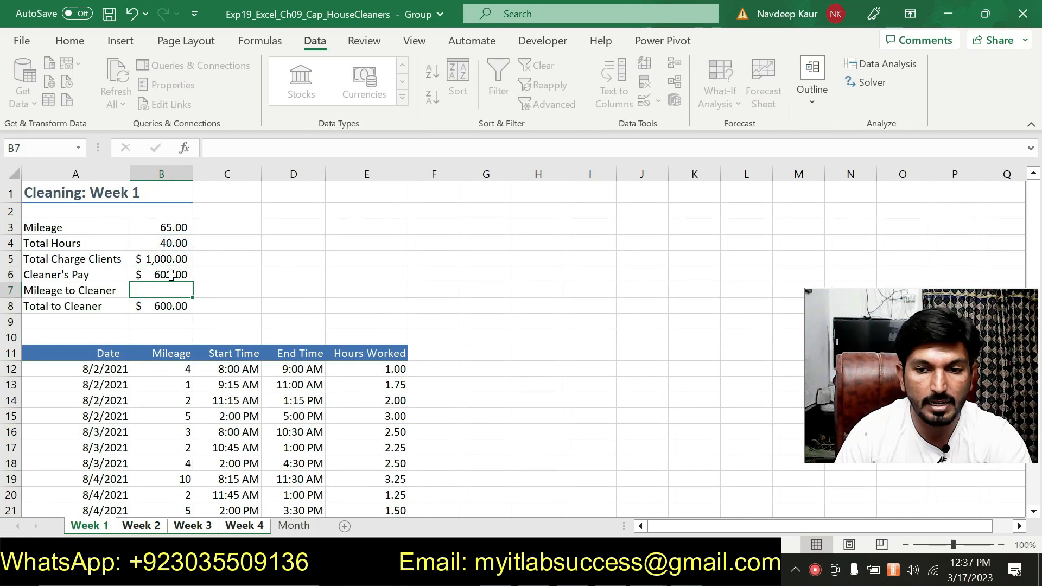
Step: Return to the Word instructions and clear the green highlight from the step 10 directions
{"action": "key", "text": "alt+Tab"}
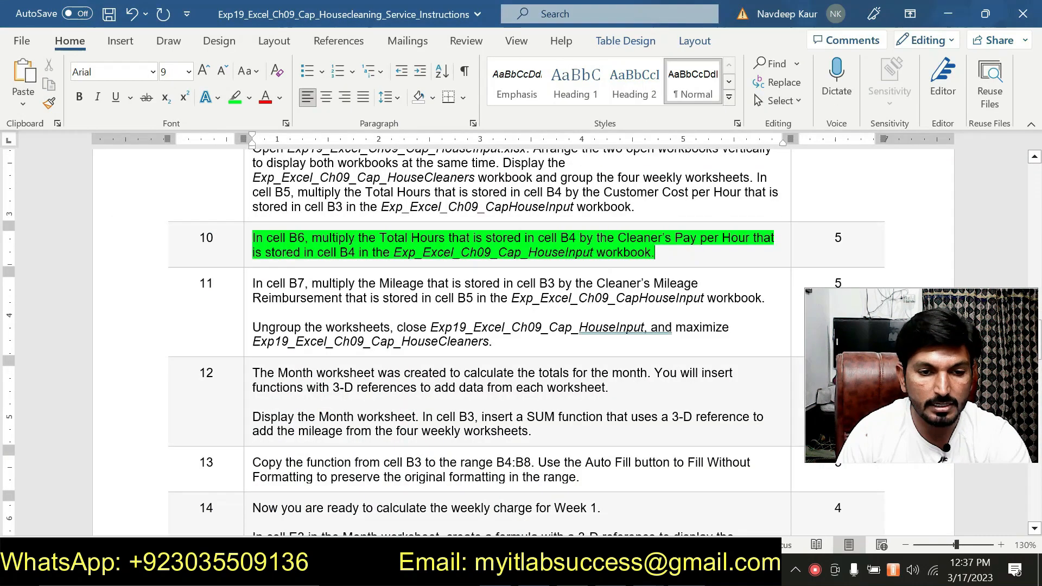
{"action": "left_click_drag", "start_coordinate": [672, 254], "coordinate": [266, 238]}
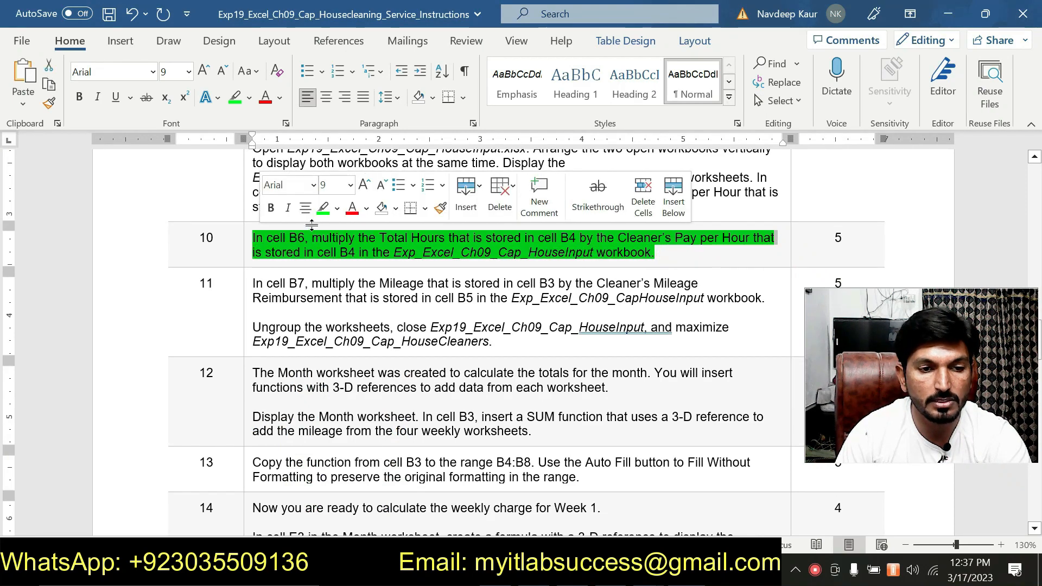
{"action": "left_click", "coordinate": [323, 207]}
Step: Highlight in green both paragraphs of step 11 about calculating cell B7, ungrouping the worksheets and closing the HouseInput workbook
{"action": "scroll", "coordinate": [488, 342], "scroll_direction": "down", "scroll_amount": 15}
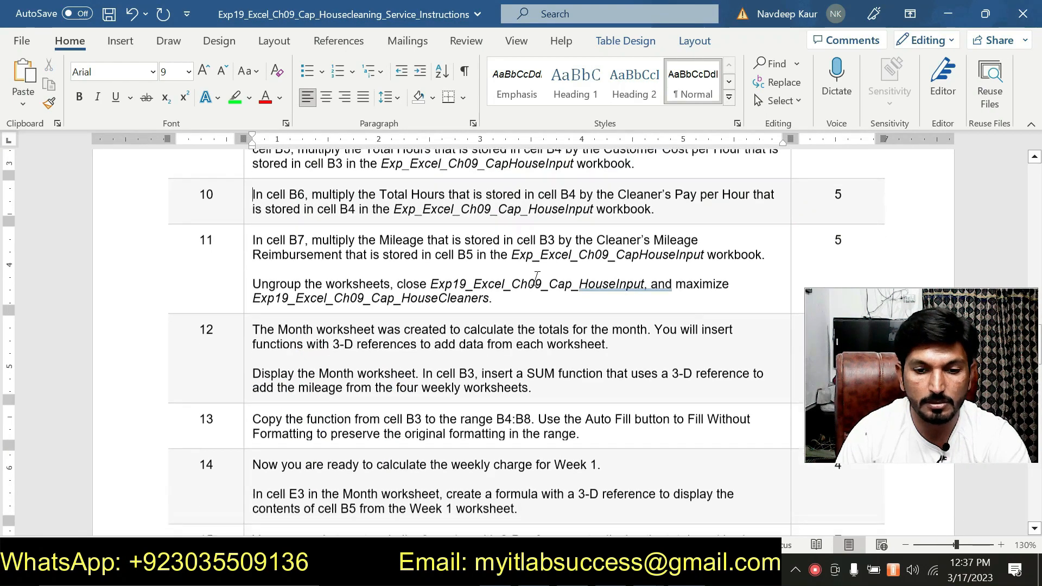
{"action": "scroll", "coordinate": [488, 342], "scroll_direction": "down", "scroll_amount": 5}
{"action": "scroll", "coordinate": [488, 342], "scroll_direction": "up", "scroll_amount": 15}
{"action": "scroll", "coordinate": [432, 314], "scroll_direction": "up", "scroll_amount": 5}
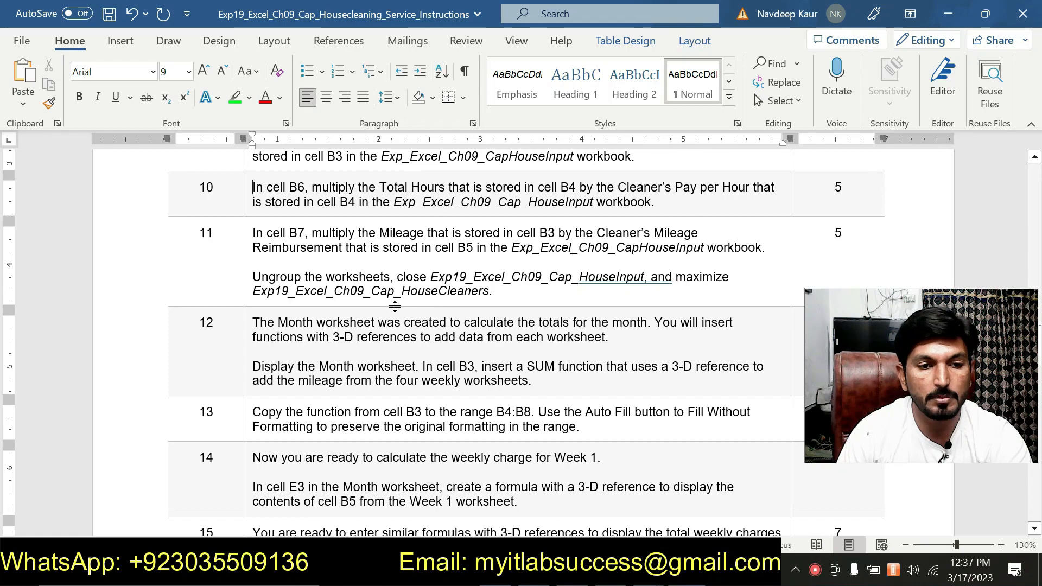
{"action": "left_click_drag", "start_coordinate": [252, 233], "coordinate": [491, 291]}
{"action": "left_click", "coordinate": [612, 268]}
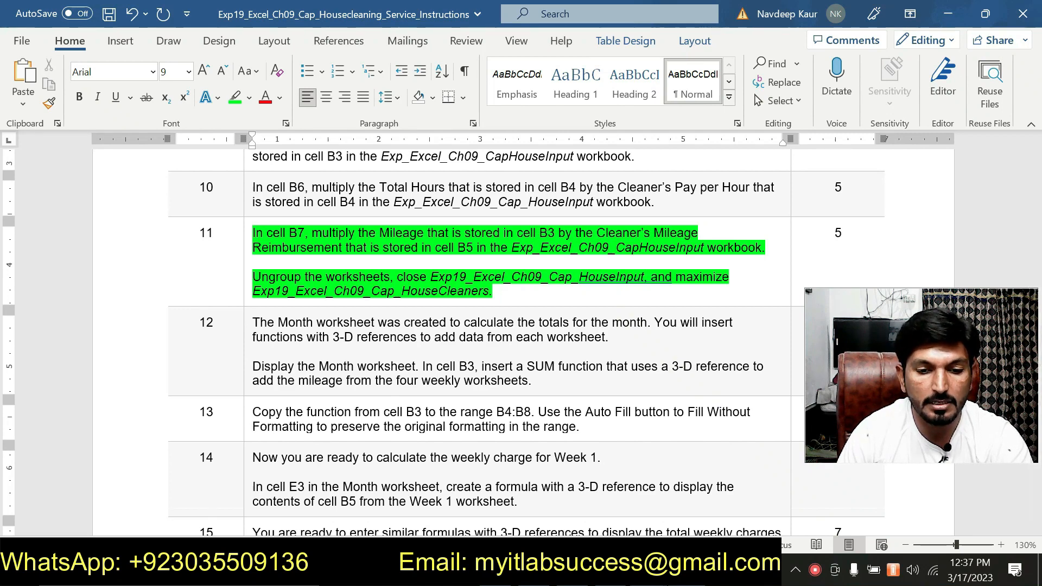
Step: In the HouseCleaners workbook, enter a formula in cell B7 of the grouped sheets multiplying B3 by cell B5 of the HouseInput workbook's Inputs sheet
{"action": "left_click", "coordinate": [585, 479]}
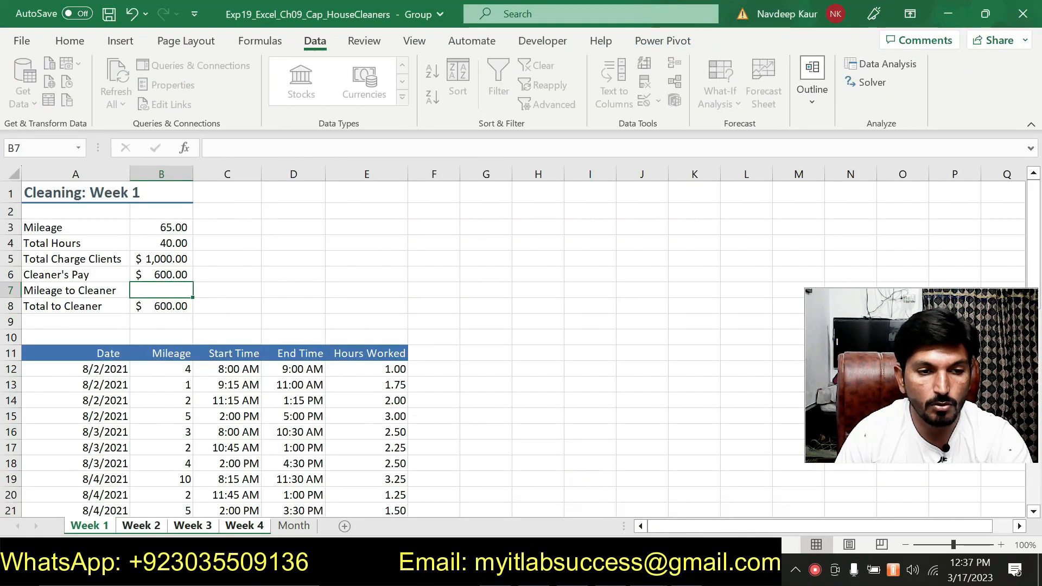
{"action": "type", "text": "="}
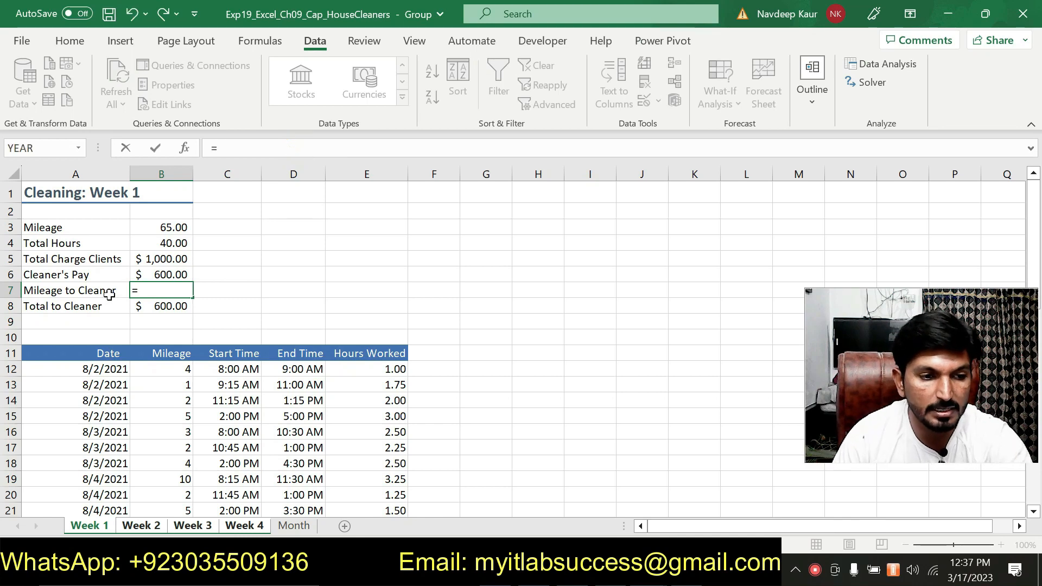
{"action": "left_click", "coordinate": [167, 229]}
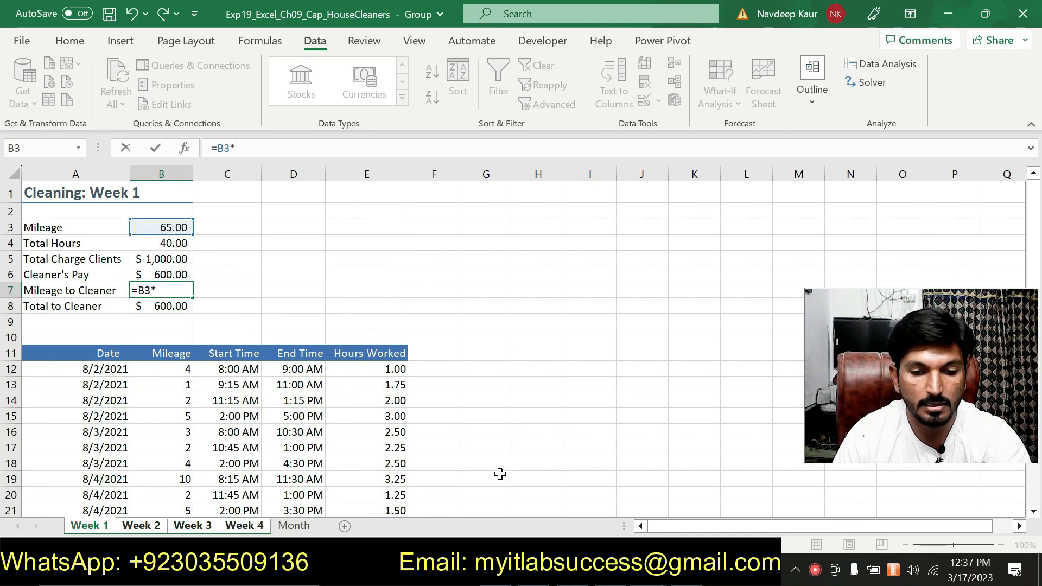
{"action": "key", "text": "alt+Tab"}
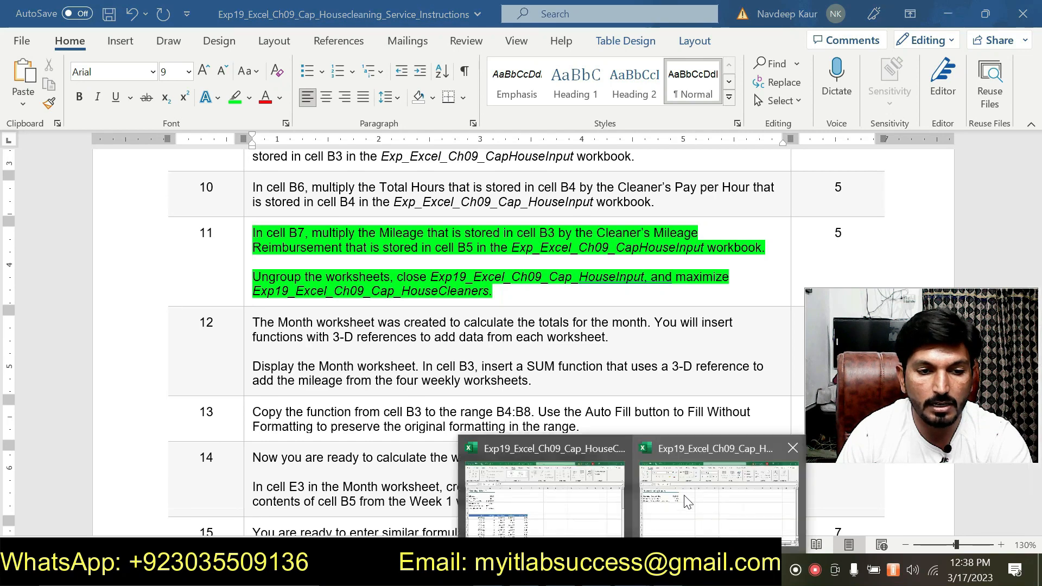
{"action": "left_click", "coordinate": [684, 495]}
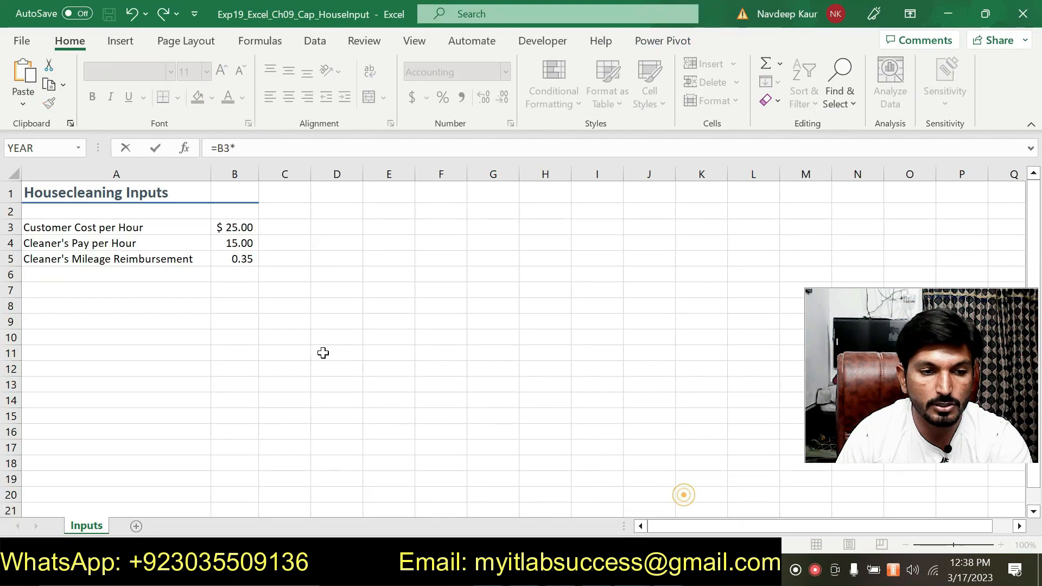
{"action": "left_click", "coordinate": [240, 256]}
{"action": "key", "text": "Return"}
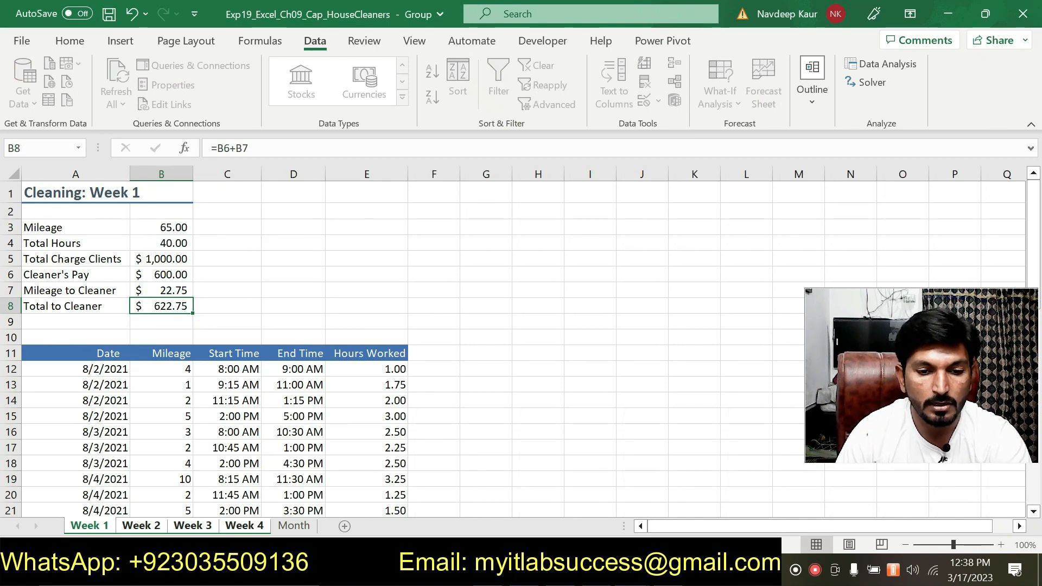
Step: Return to the Word instructions and clear the green highlight from the step 11 directions
{"action": "key", "text": "alt+Tab"}
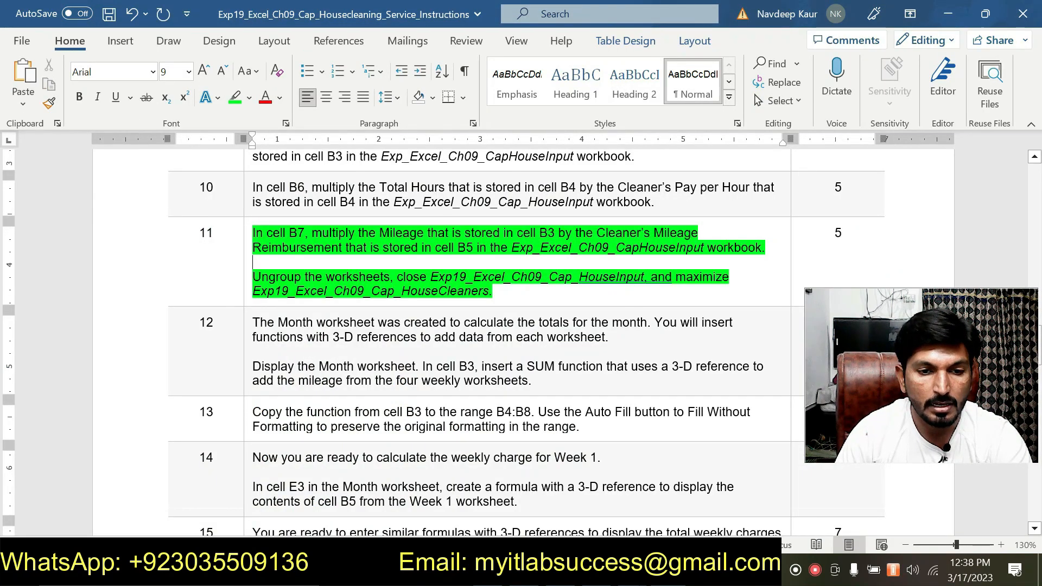
{"action": "left_click_drag", "start_coordinate": [493, 292], "coordinate": [321, 242]}
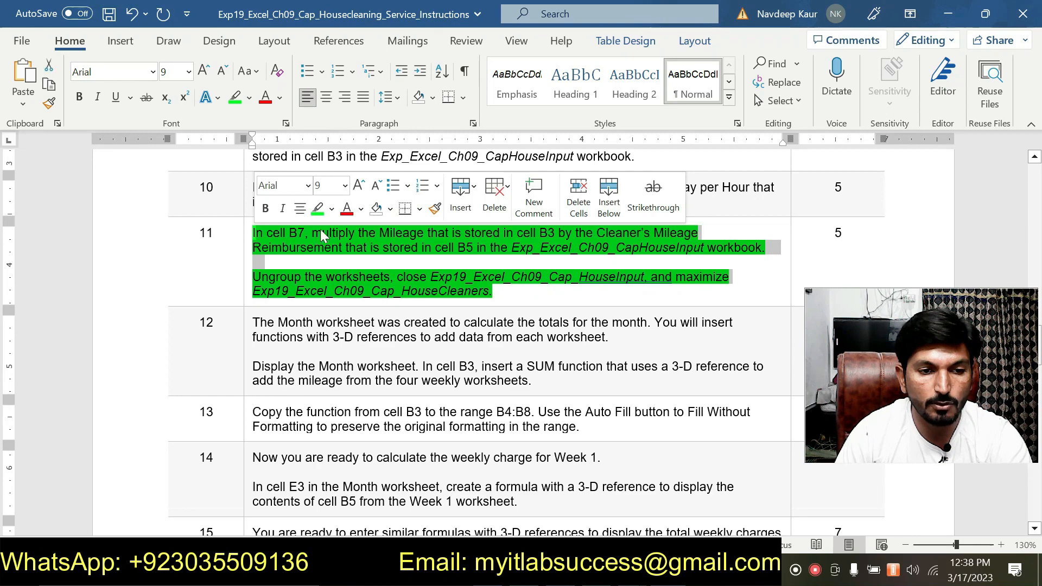
{"action": "left_click", "coordinate": [317, 208]}
{"action": "mouse_move", "coordinate": [254, 276]}
{"action": "left_mouse_down"}
{"action": "mouse_move", "coordinate": [426, 277]}
{"action": "mouse_move", "coordinate": [389, 278]}
{"action": "left_mouse_up"}
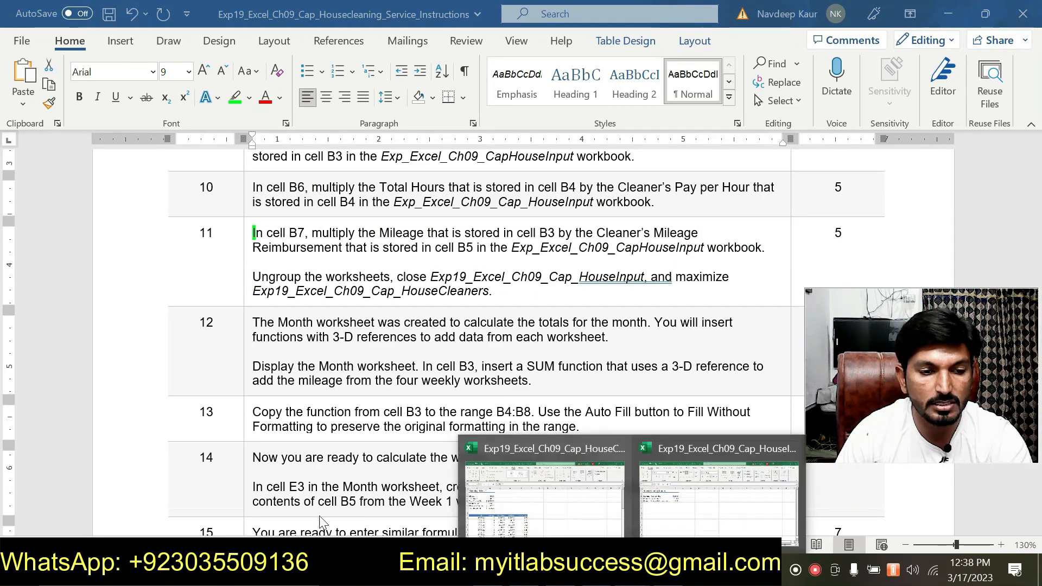
Step: Switch to the HouseCleaners workbook and ungroup the weekly worksheets
{"action": "left_click", "coordinate": [513, 481]}
{"action": "right_click", "coordinate": [105, 530]}
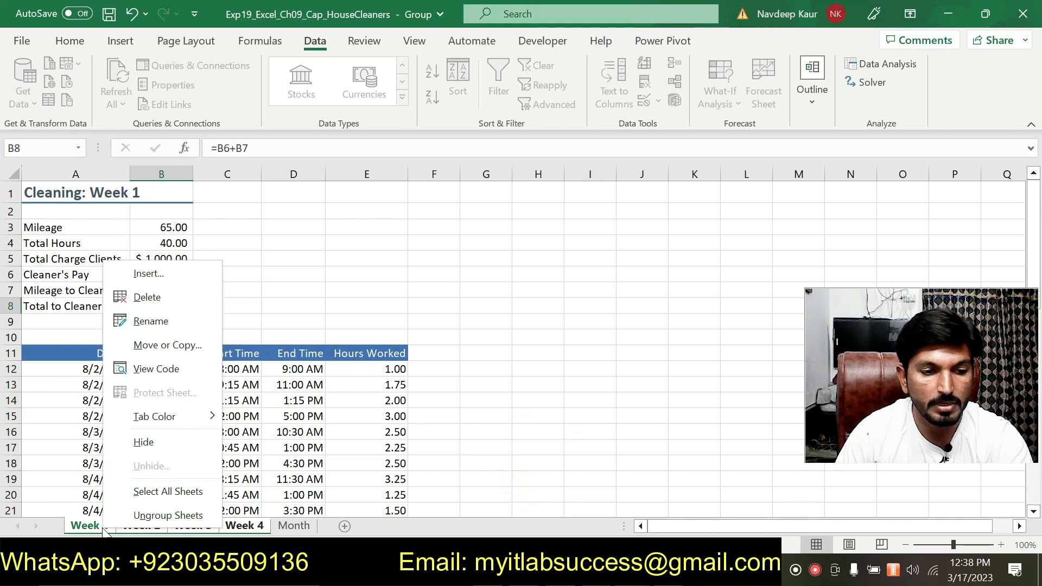
{"action": "left_click", "coordinate": [143, 516]}
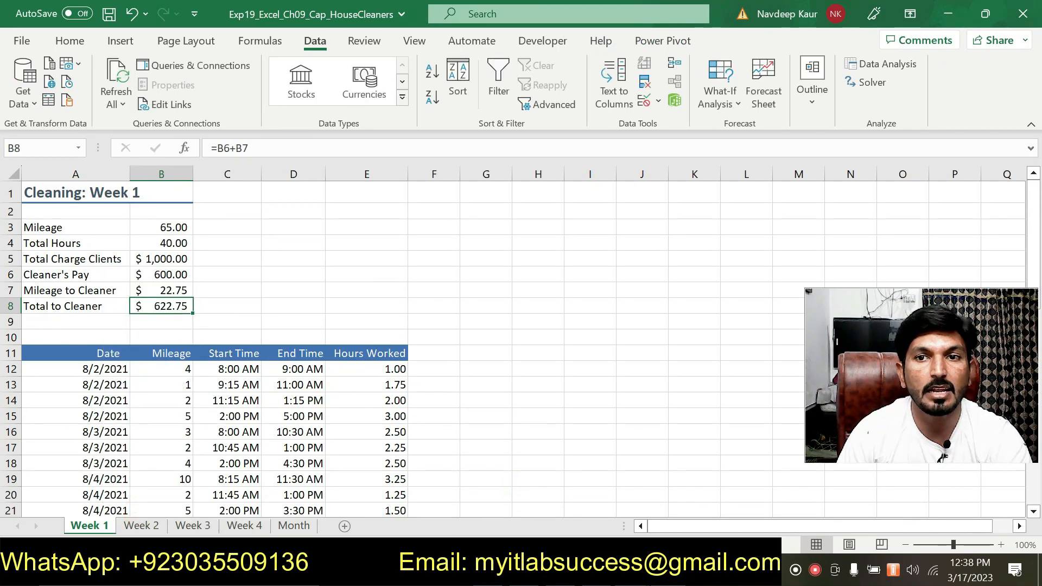
Step: Return to the Word instructions and highlight in green both paragraphs of step 12 about the Month worksheet's 3-D SUM function
{"action": "key", "text": "alt+Tab"}
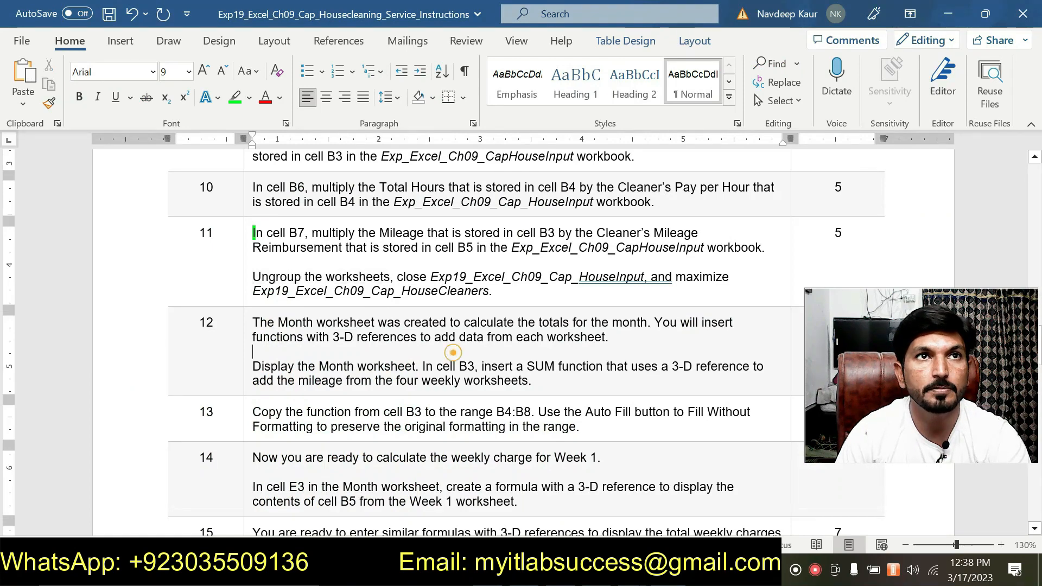
{"action": "scroll", "coordinate": [256, 301], "scroll_direction": "down", "scroll_amount": 1}
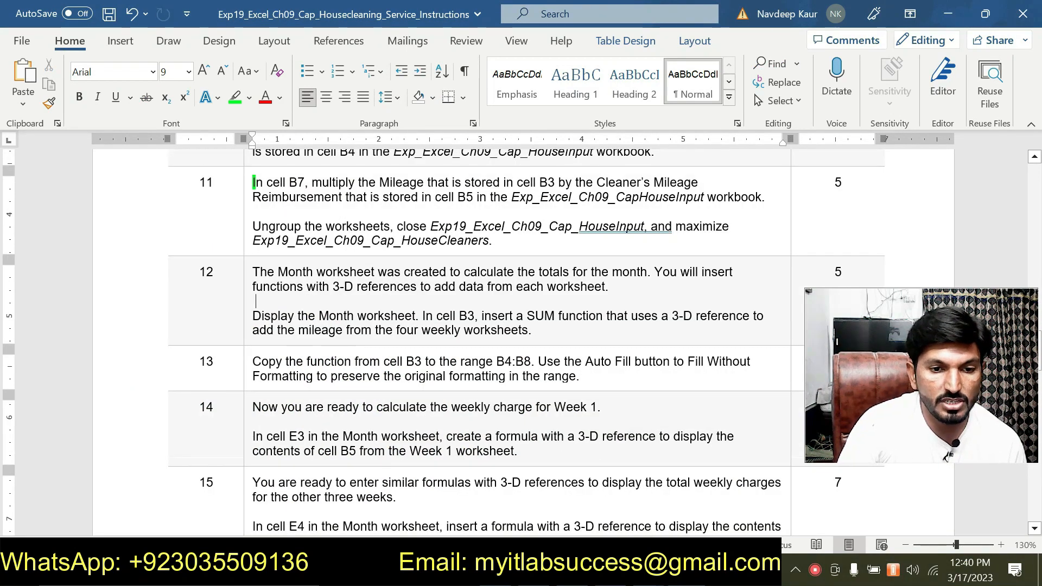
{"action": "left_click_drag", "start_coordinate": [532, 332], "coordinate": [252, 272]}
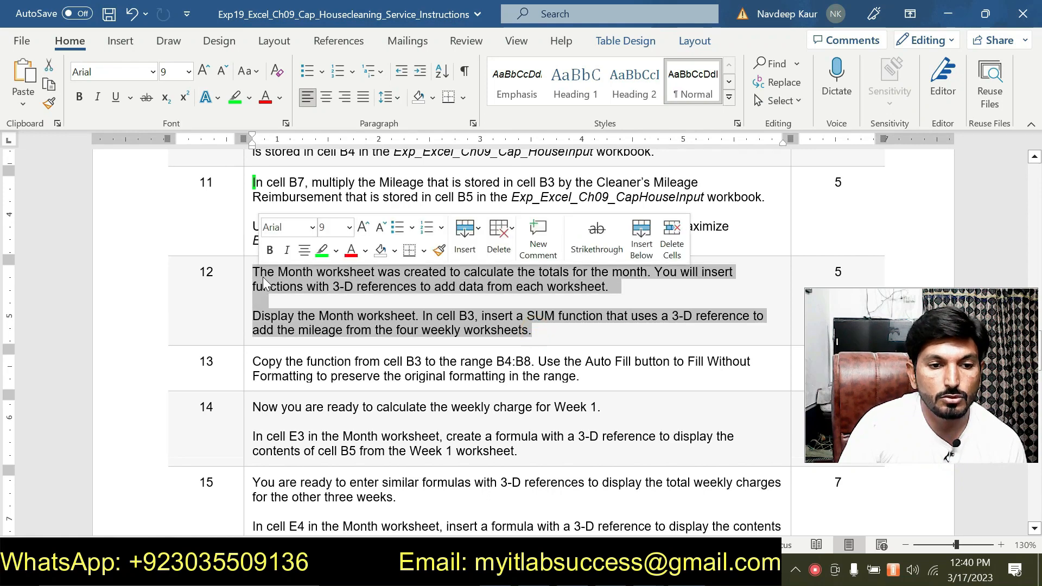
{"action": "left_click", "coordinate": [323, 249]}
{"action": "scroll", "coordinate": [323, 250], "scroll_direction": "down", "scroll_amount": 1}
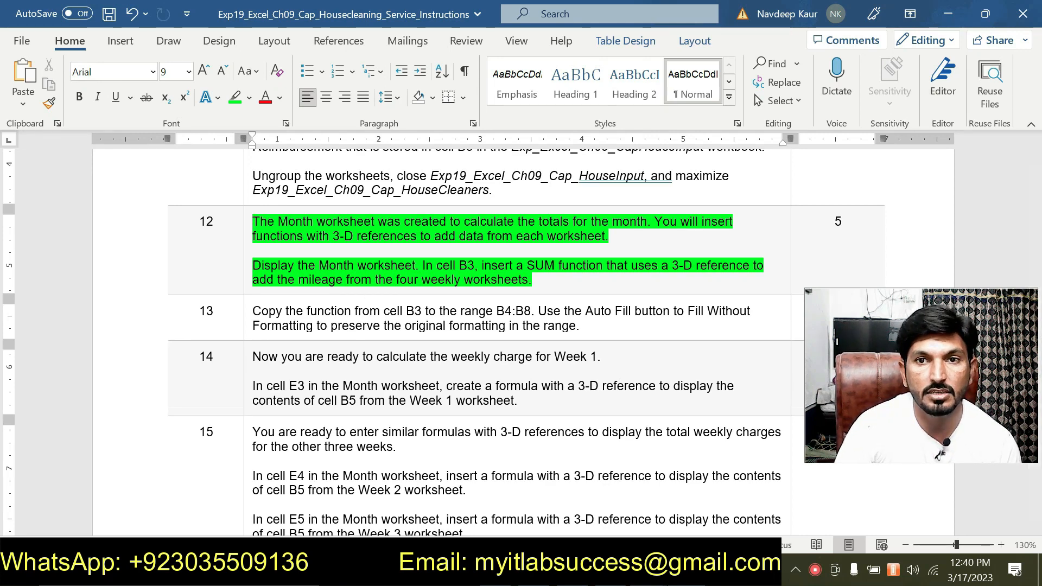
Step: Switch to Excel, close the HouseInput workbook and return to the HouseCleaners workbook
{"action": "left_click", "coordinate": [649, 570]}
{"action": "left_click", "coordinate": [513, 472]}
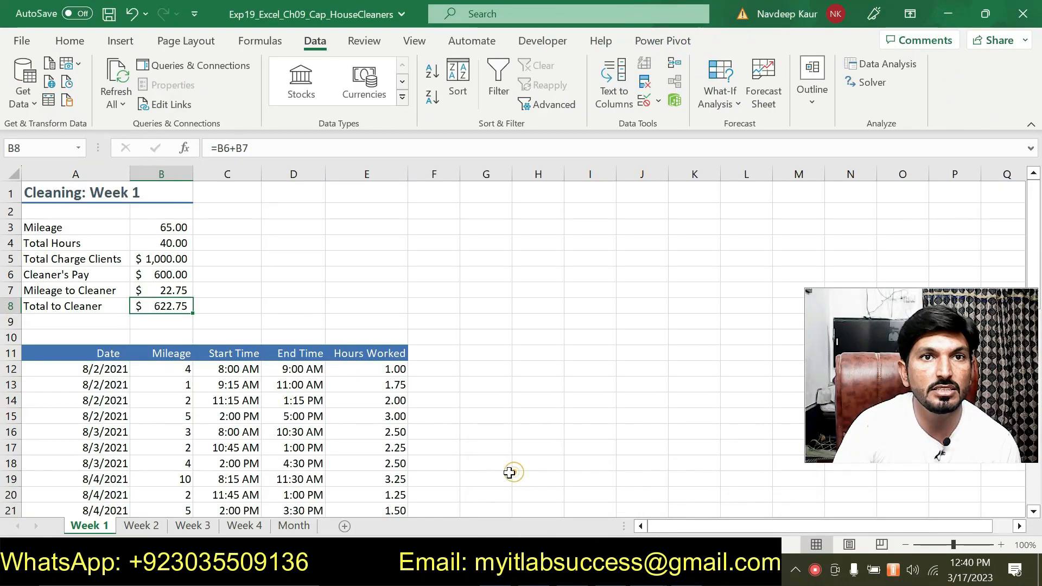
{"action": "mouse_move", "coordinate": [649, 570]}
{"action": "left_click", "coordinate": [809, 448]}
{"action": "left_click", "coordinate": [592, 477]}
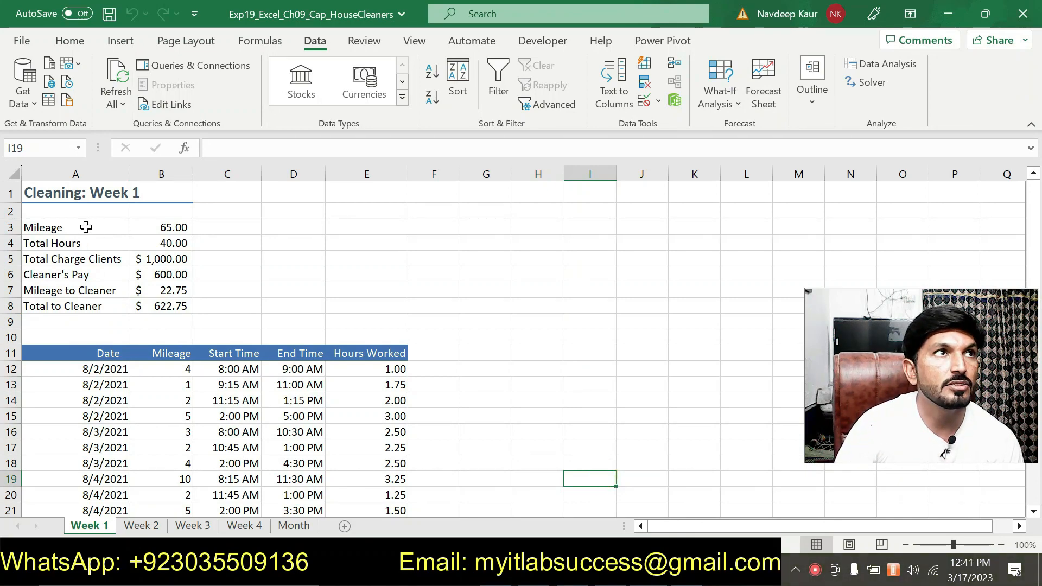
Step: Examine the mileage total in cell B3 of the Week 1 sheet and the summary and data of the Week 2 sheet
{"action": "left_click", "coordinate": [170, 227]}
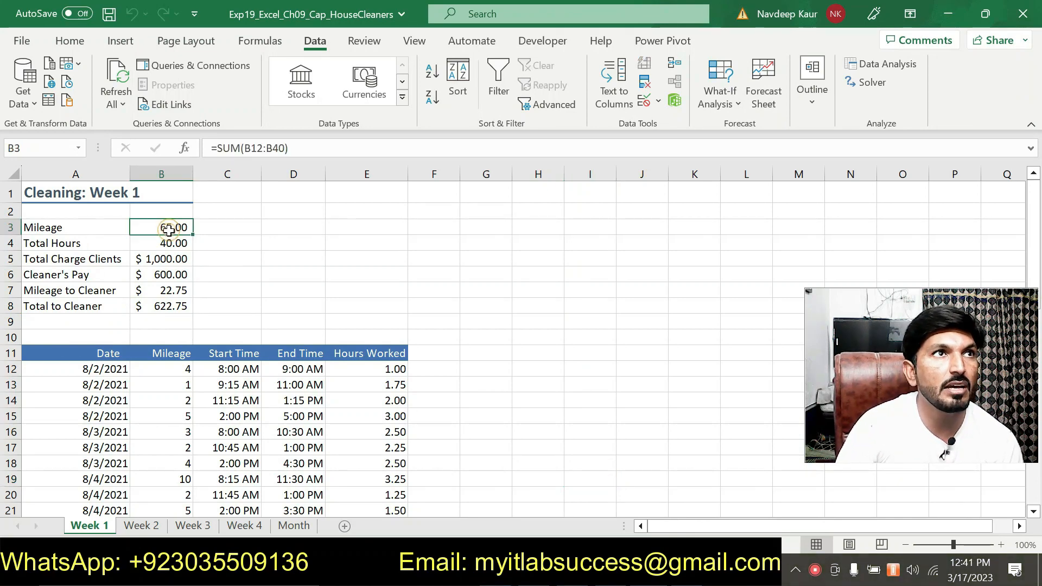
{"action": "left_click", "coordinate": [146, 529]}
{"action": "scroll", "coordinate": [157, 265], "scroll_direction": "up", "scroll_amount": 6}
{"action": "scroll", "coordinate": [157, 265], "scroll_direction": "up", "scroll_amount": 2}
{"action": "left_click", "coordinate": [491, 304]}
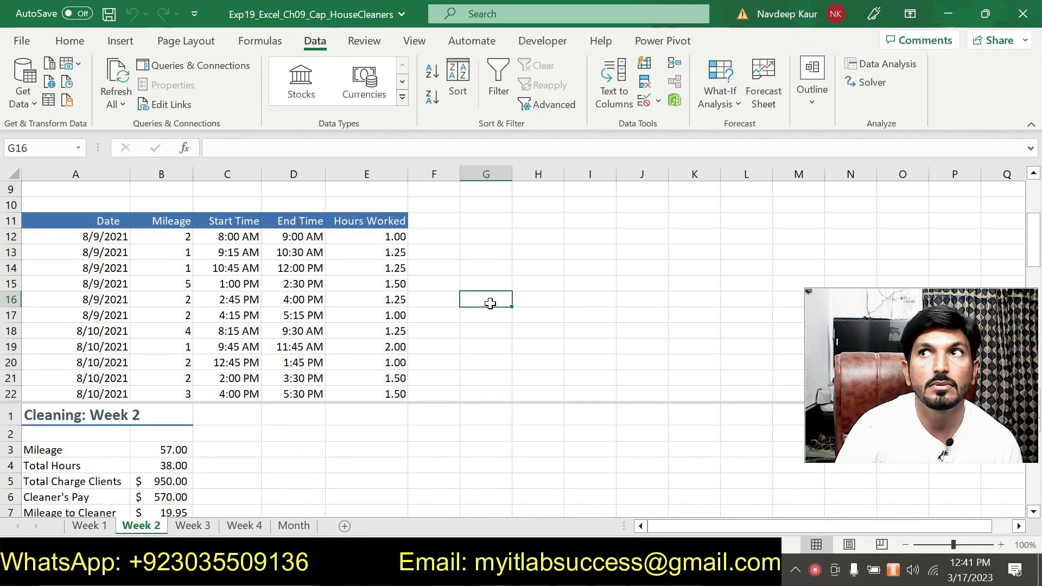
{"action": "scroll", "coordinate": [489, 301], "scroll_direction": "up", "scroll_amount": 3}
{"action": "scroll", "coordinate": [458, 374], "scroll_direction": "down", "scroll_amount": 1}
{"action": "scroll", "coordinate": [460, 375], "scroll_direction": "down", "scroll_amount": 1}
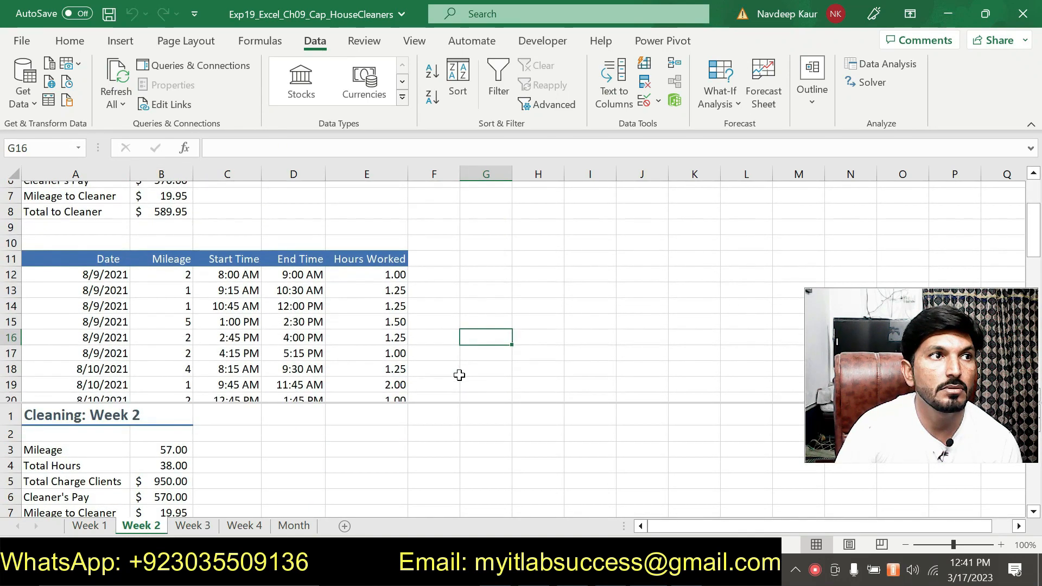
{"action": "scroll", "coordinate": [458, 373], "scroll_direction": "up", "scroll_amount": 2}
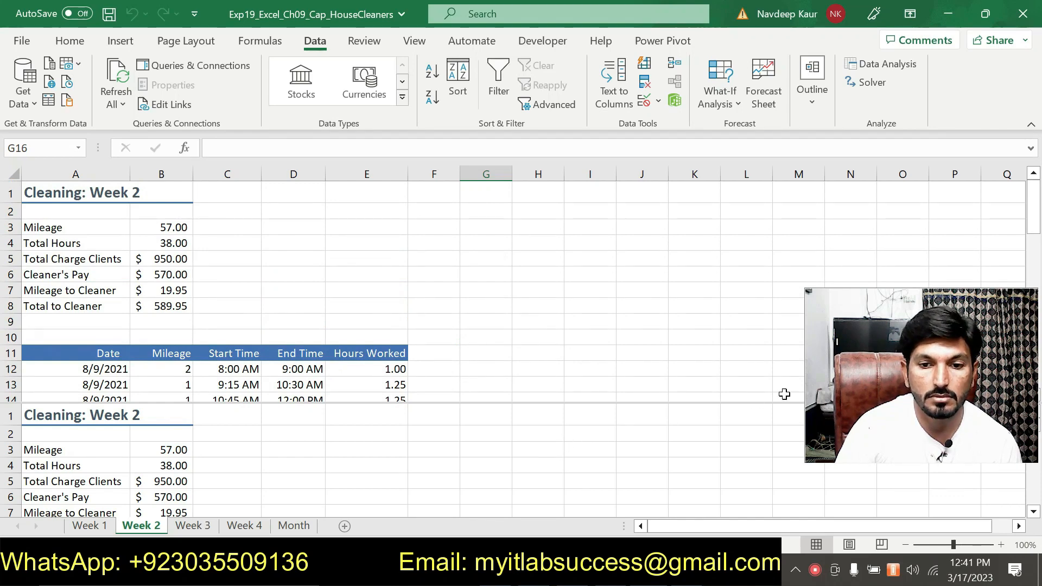
{"action": "left_click_drag", "start_coordinate": [861, 373], "coordinate": [835, 312]}
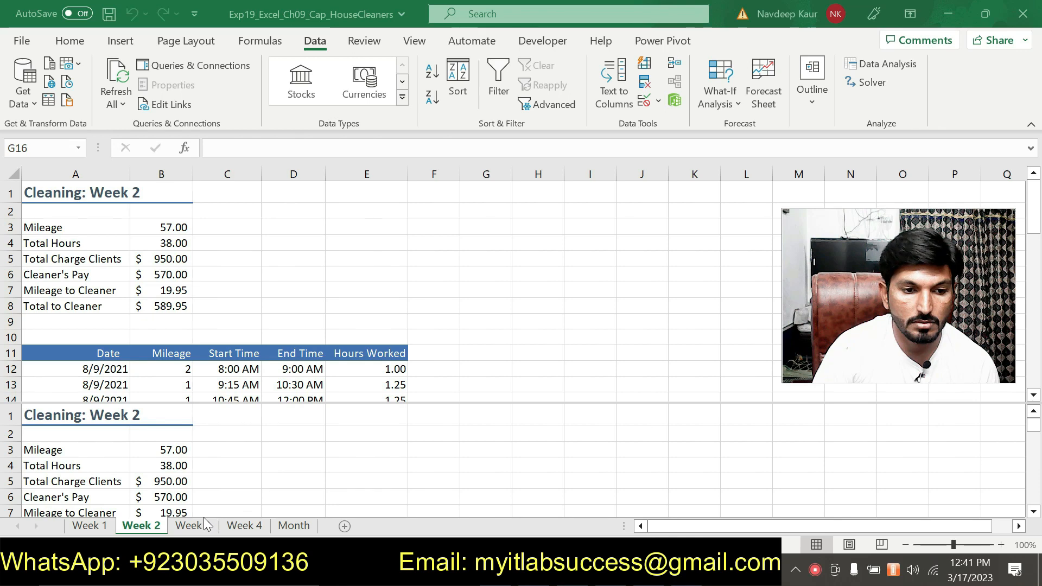
Step: Check the summary blocks of the Week 2, Week 3 and Week 4 sheets, inspecting the mileage total in cell B3 of each
{"action": "left_click", "coordinate": [239, 525]}
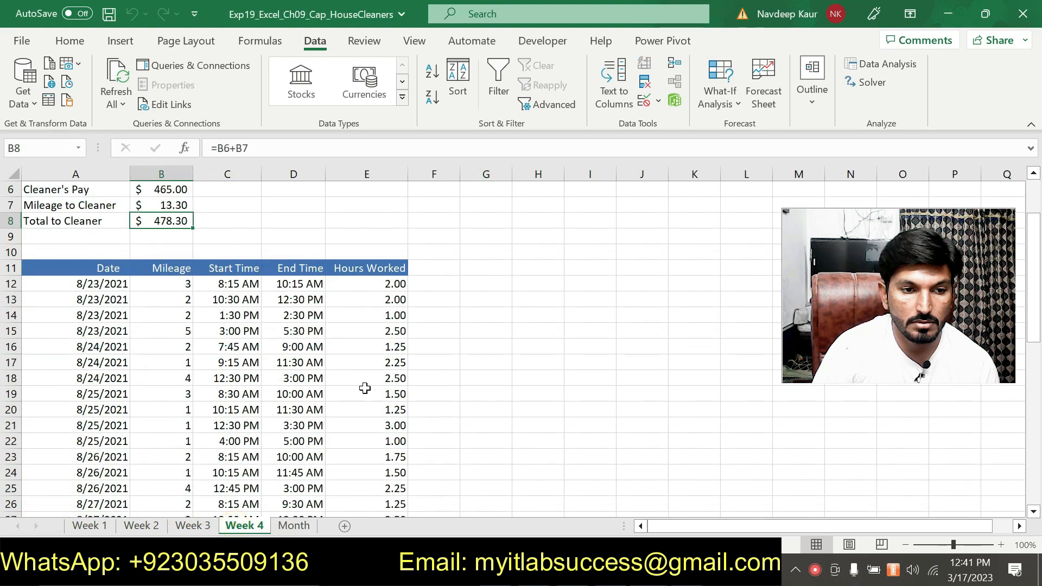
{"action": "scroll", "coordinate": [288, 445], "scroll_direction": "up", "scroll_amount": 2}
{"action": "left_click", "coordinate": [191, 525]}
{"action": "scroll", "coordinate": [435, 333], "scroll_direction": "up", "scroll_amount": 4}
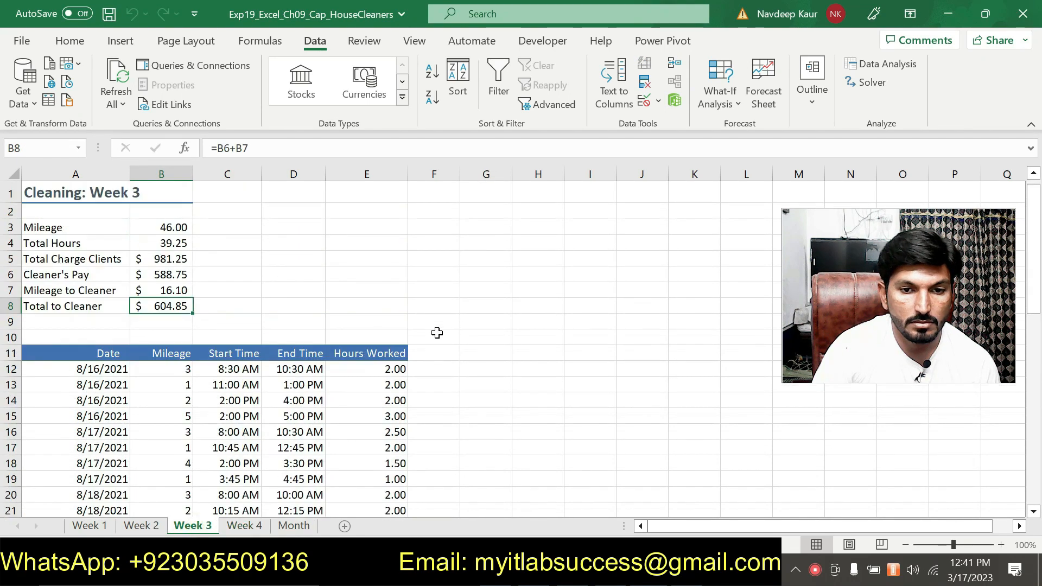
{"action": "left_click", "coordinate": [141, 525]}
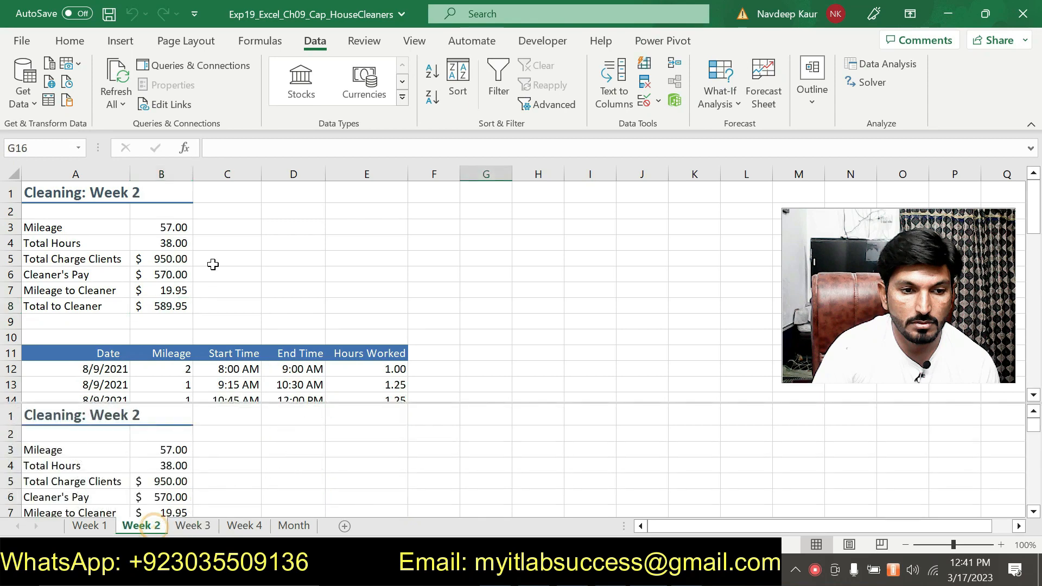
{"action": "left_click", "coordinate": [161, 224]}
{"action": "left_click", "coordinate": [192, 525]}
{"action": "left_click", "coordinate": [172, 228]}
{"action": "left_click", "coordinate": [247, 525]}
{"action": "left_click", "coordinate": [170, 226]}
Step: In cell B3 of the Month sheet, start a formula that adds cell B3 of Week 1 and cell B3 of Week 2
{"action": "left_click", "coordinate": [294, 526]}
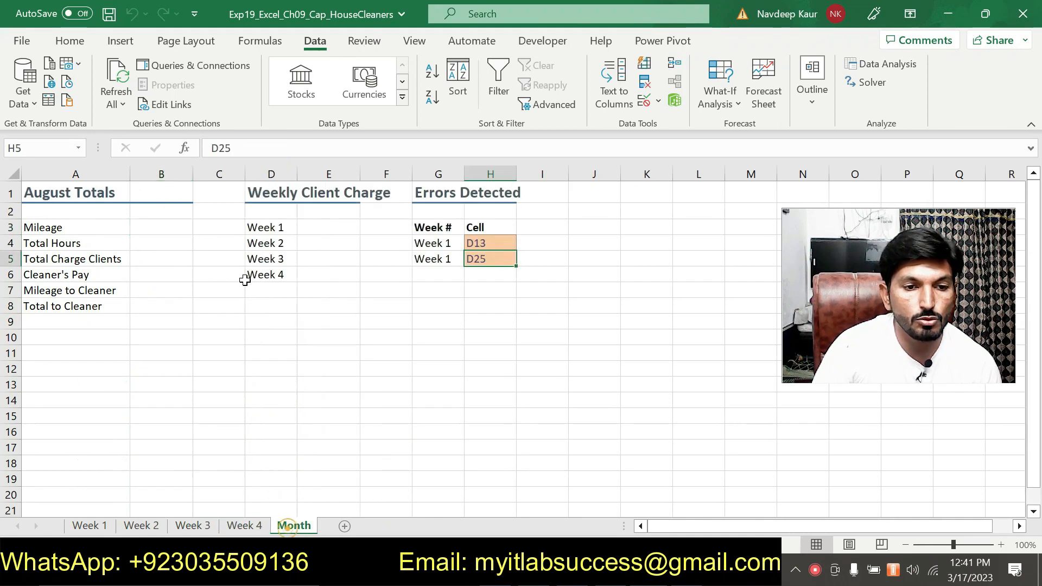
{"action": "left_click", "coordinate": [163, 228]}
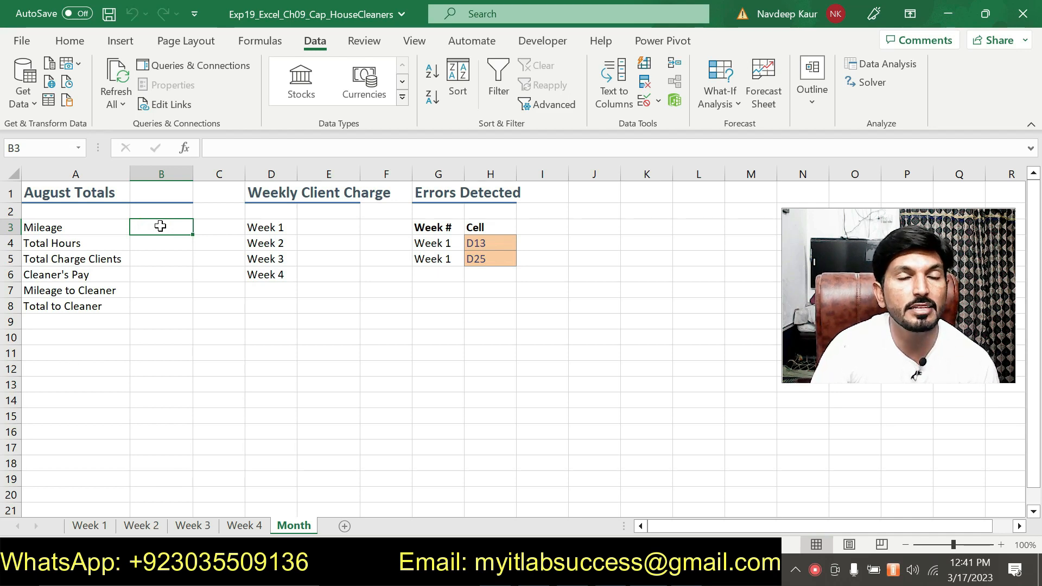
{"action": "left_click", "coordinate": [223, 146]}
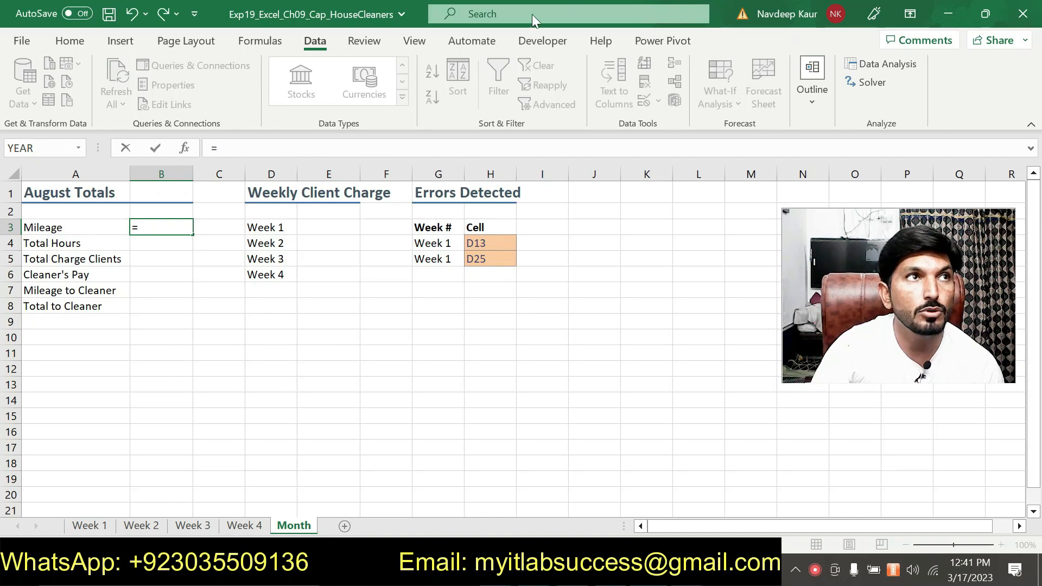
{"action": "left_click", "coordinate": [90, 525]}
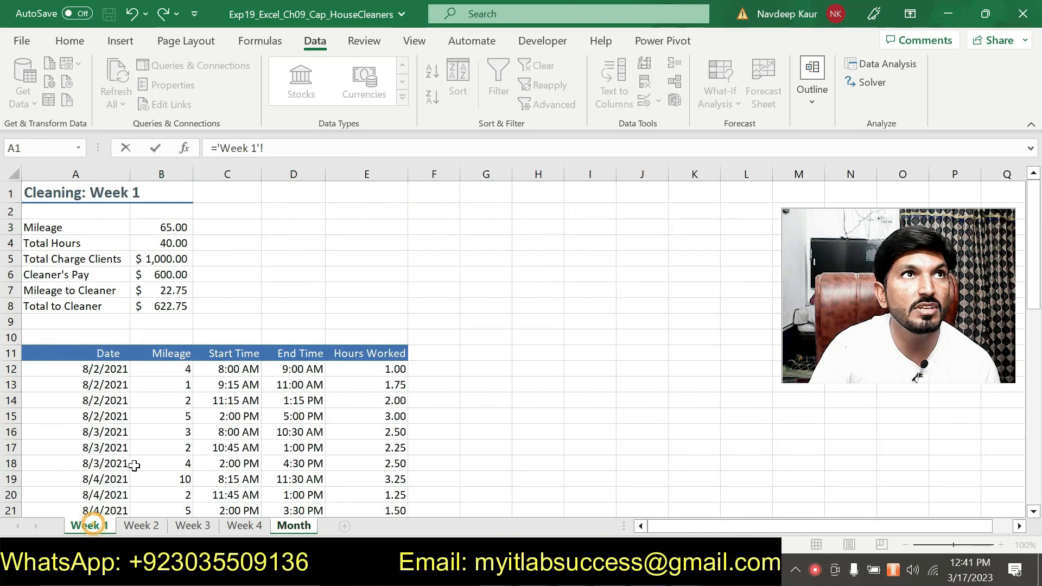
{"action": "left_click", "coordinate": [182, 227]}
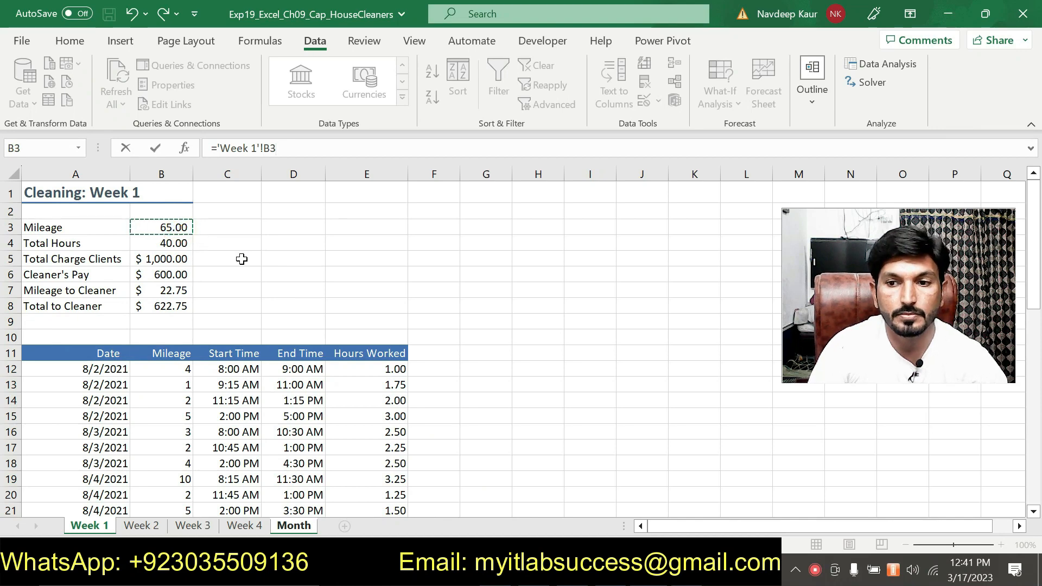
{"action": "type", "text": "+"}
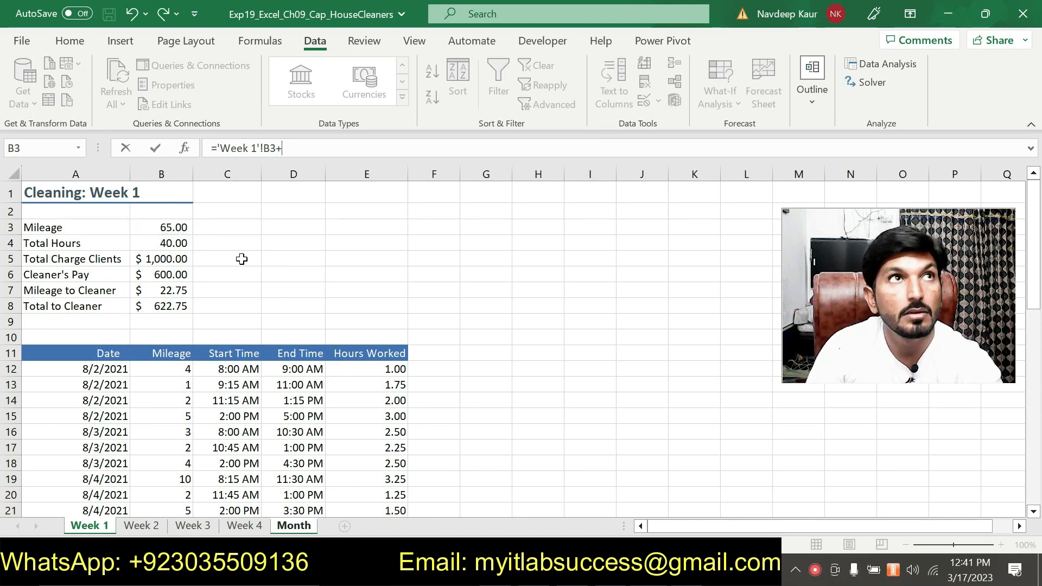
{"action": "left_click", "coordinate": [142, 526]}
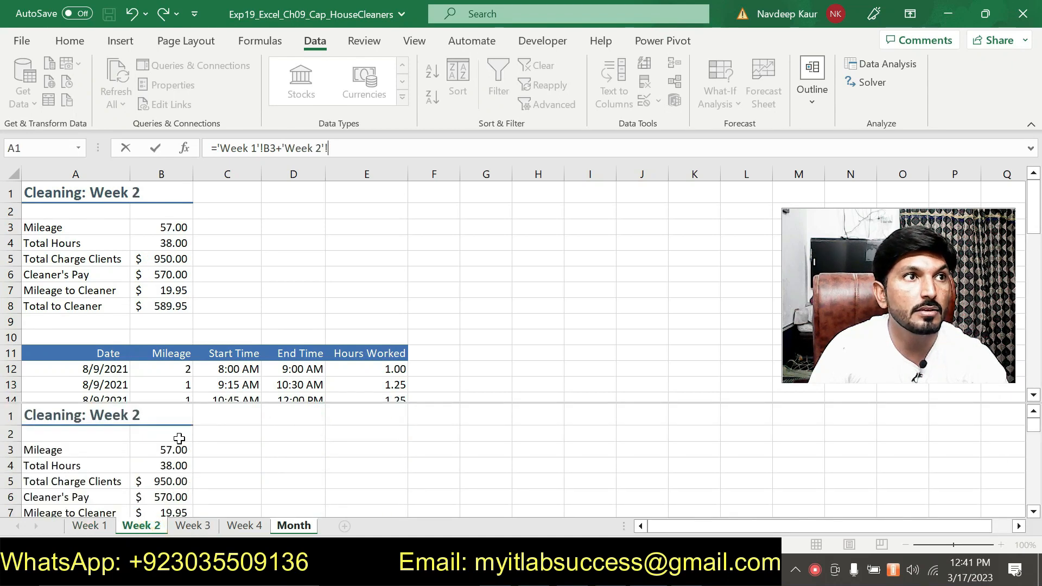
{"action": "left_click", "coordinate": [180, 231]}
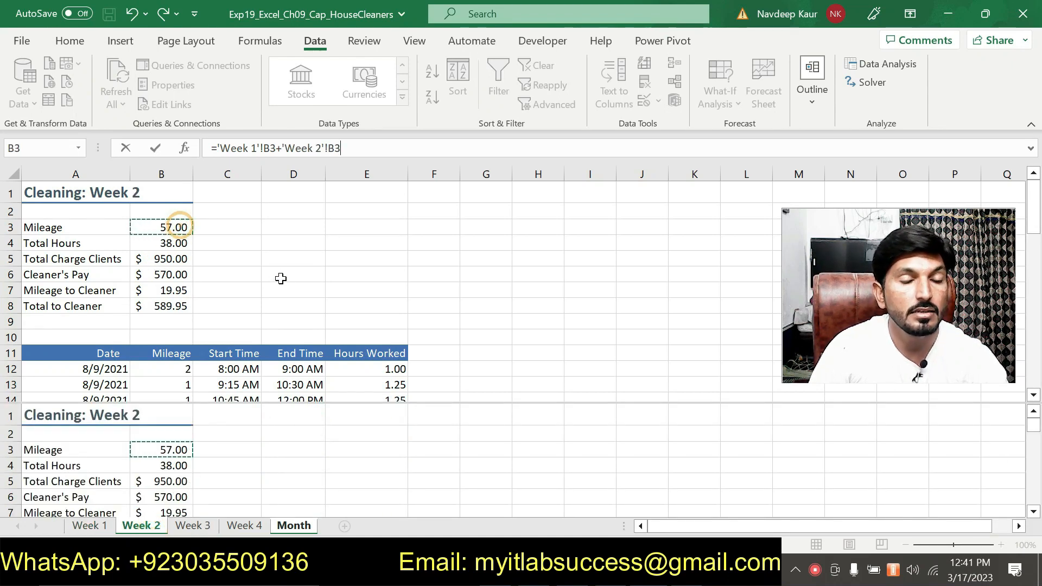
Step: Extend the mileage formula with cell B3 of Week 3 and cell B3 of Week 4, and enter it
{"action": "type", "text": "+"}
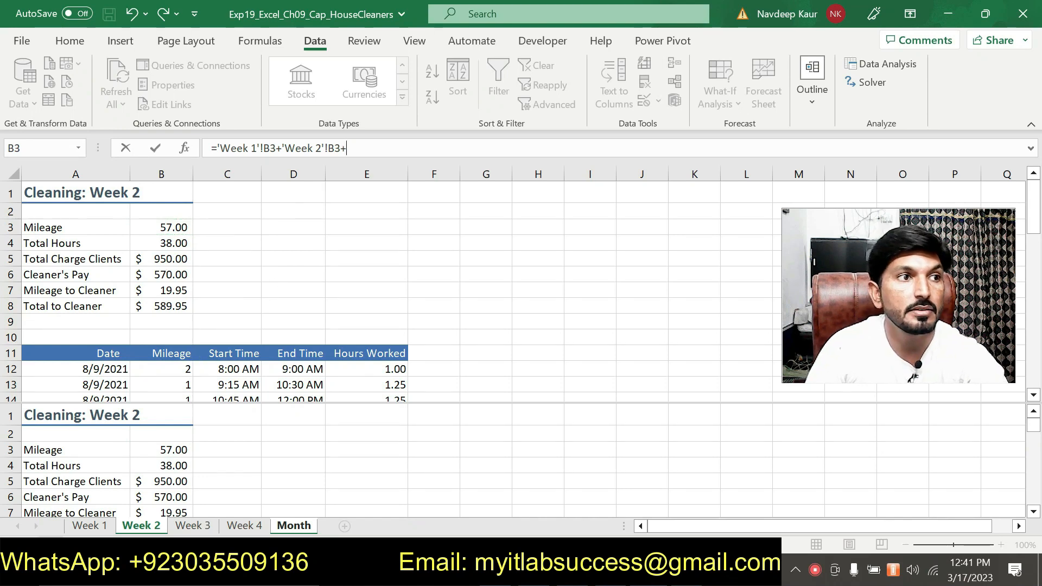
{"action": "left_click", "coordinate": [191, 525]}
{"action": "left_click", "coordinate": [171, 228]}
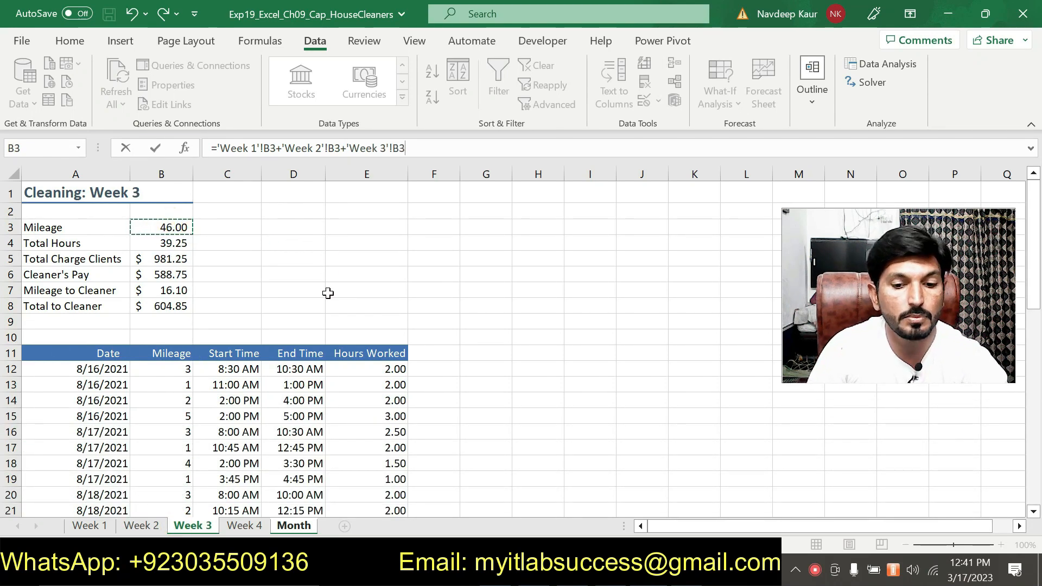
{"action": "type", "text": "+"}
{"action": "left_click", "coordinate": [244, 525]}
{"action": "left_click", "coordinate": [179, 227]}
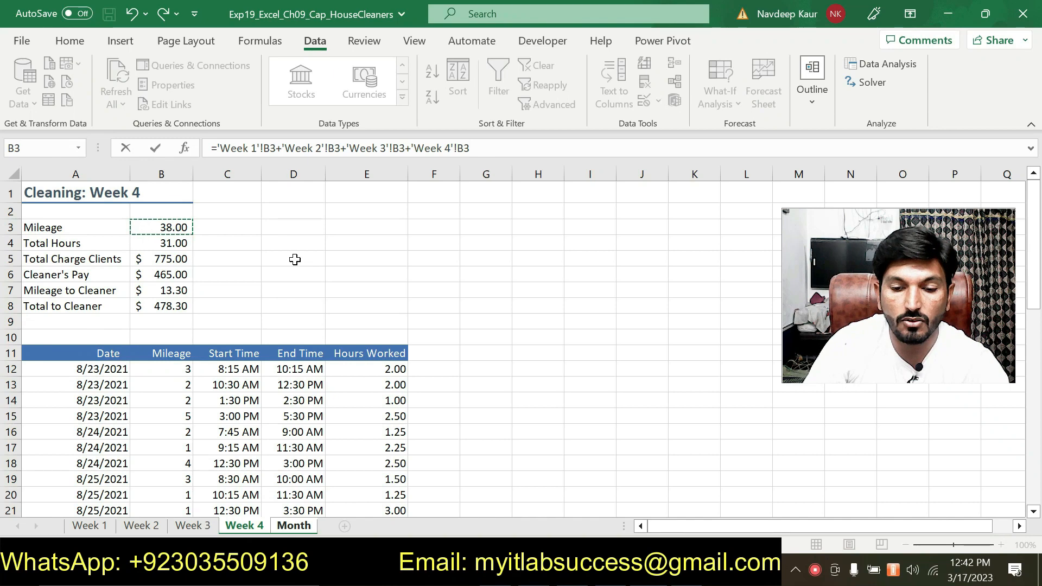
{"action": "key", "text": "Return"}
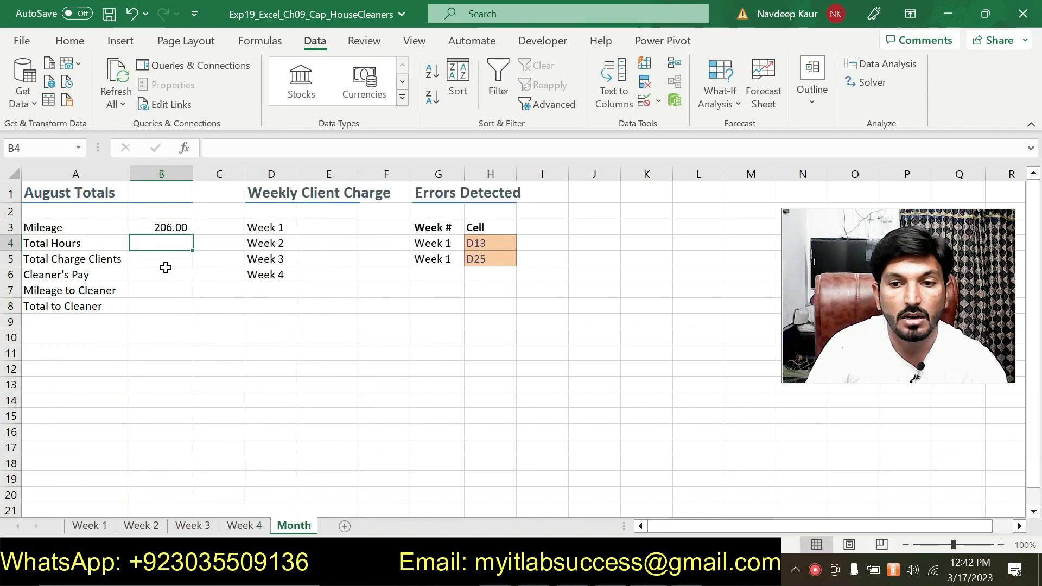
Step: Review the mileage formula in Month cell B3 against the Week 1 and Week 4 sheets
{"action": "left_click", "coordinate": [170, 229]}
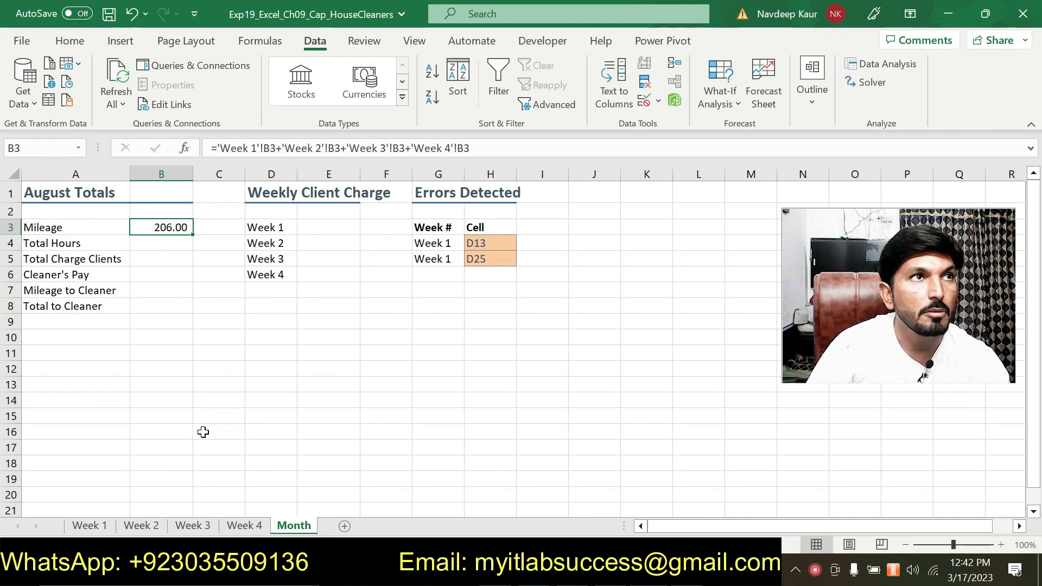
{"action": "left_click", "coordinate": [103, 525]}
{"action": "left_click", "coordinate": [245, 526]}
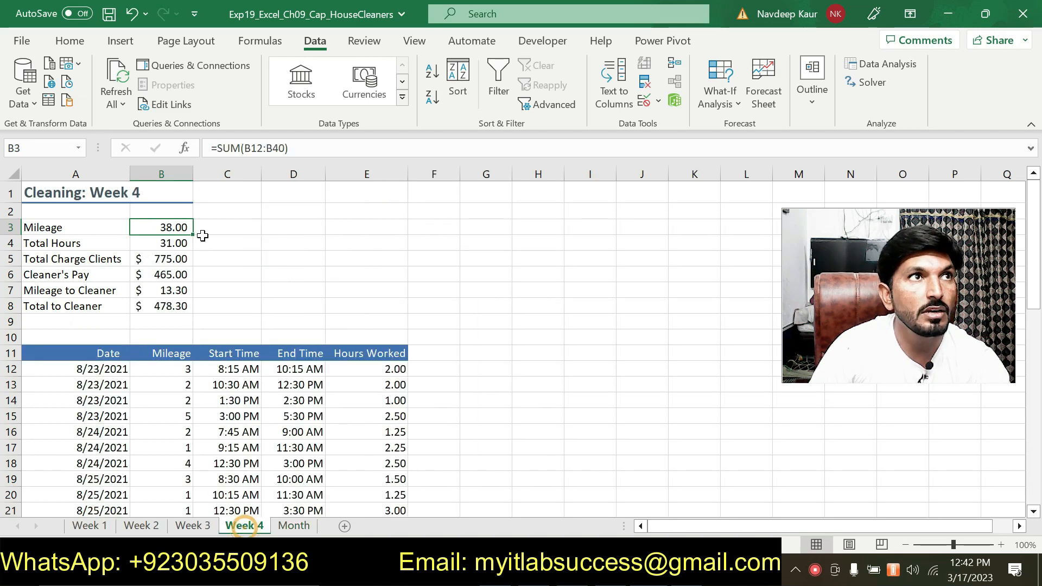
{"action": "left_click", "coordinate": [294, 525]}
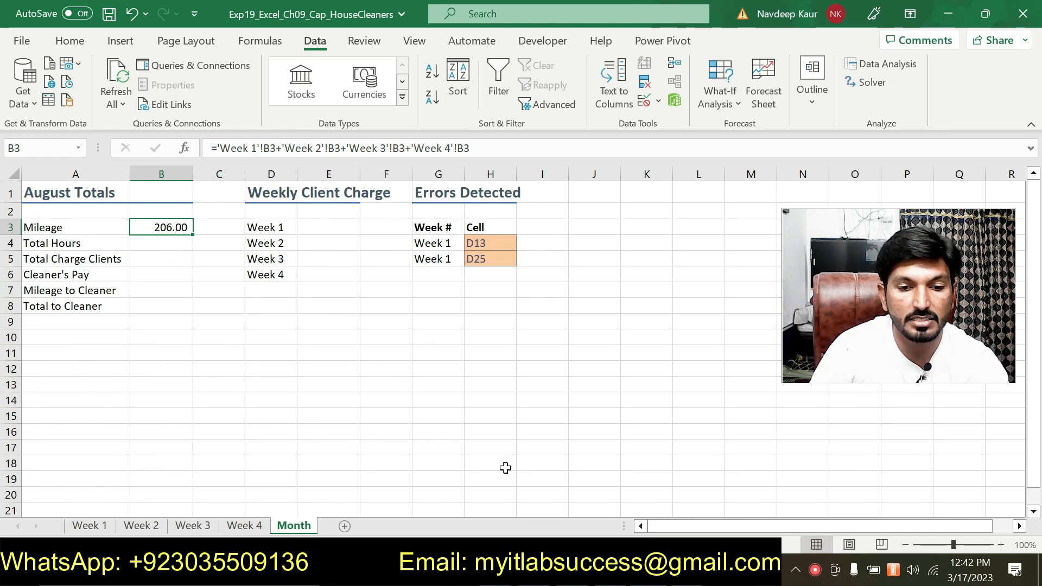
Step: Switch to the Word instructions and remove the green highlight from both paragraphs of step 12
{"action": "left_click", "coordinate": [687, 573]}
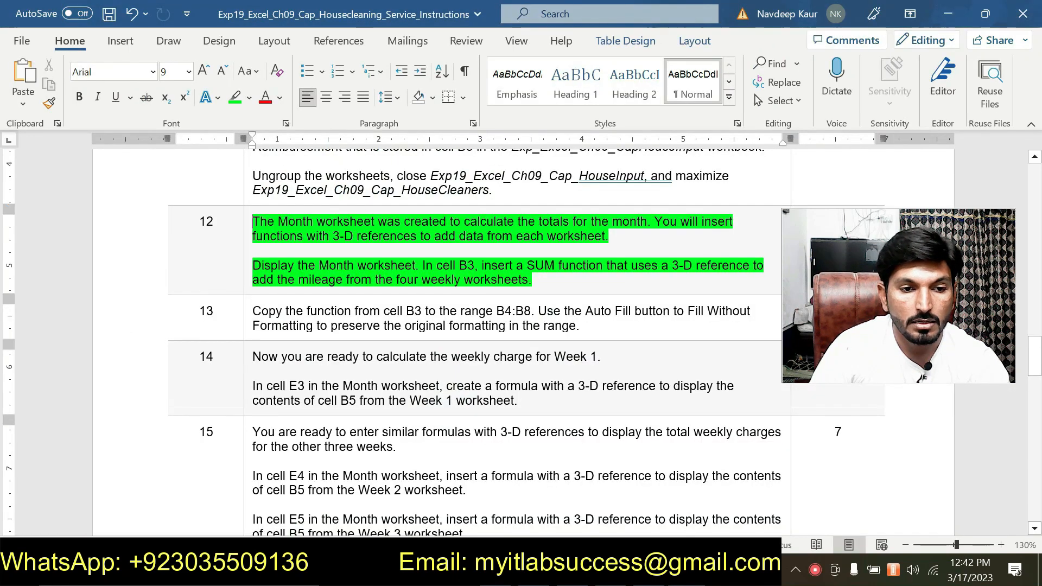
{"action": "left_click_drag", "start_coordinate": [533, 279], "coordinate": [253, 221]}
{"action": "left_click", "coordinate": [312, 197]}
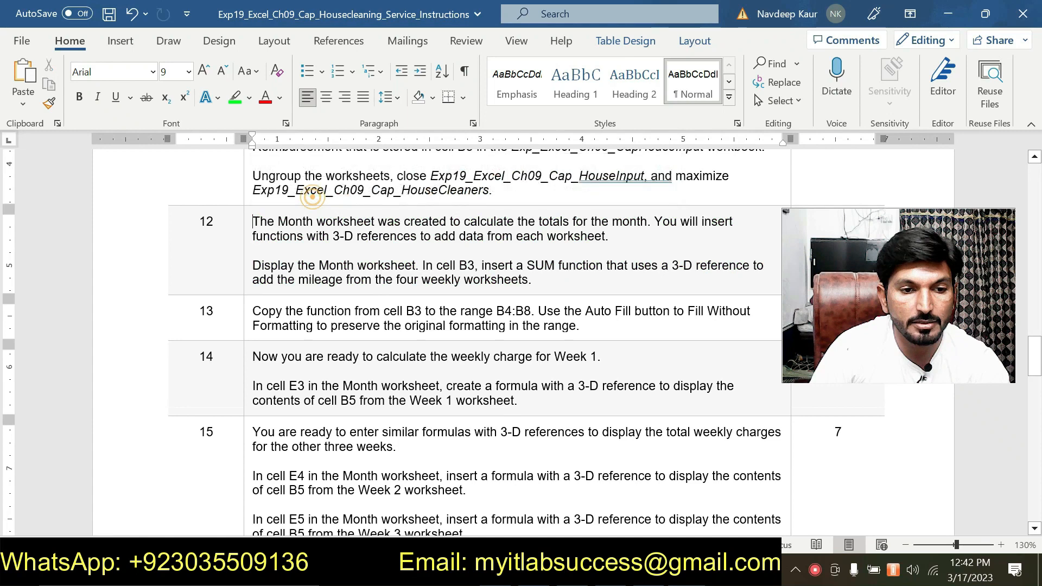
Step: Read step 13 about copying the B3 function and select its range reference B4:B8
{"action": "scroll", "coordinate": [313, 197], "scroll_direction": "down", "scroll_amount": 1}
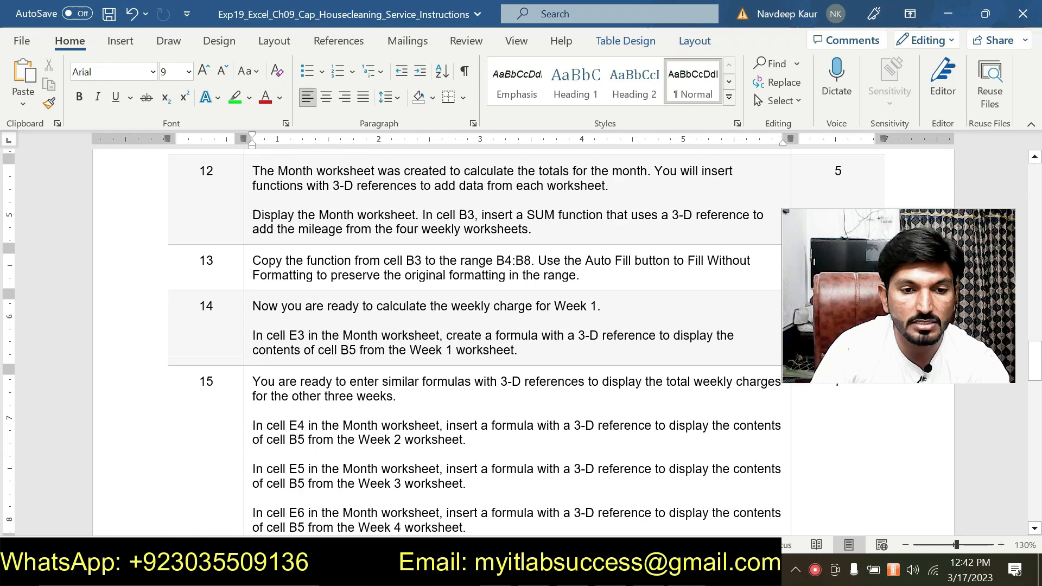
{"action": "double_click", "coordinate": [500, 261]}
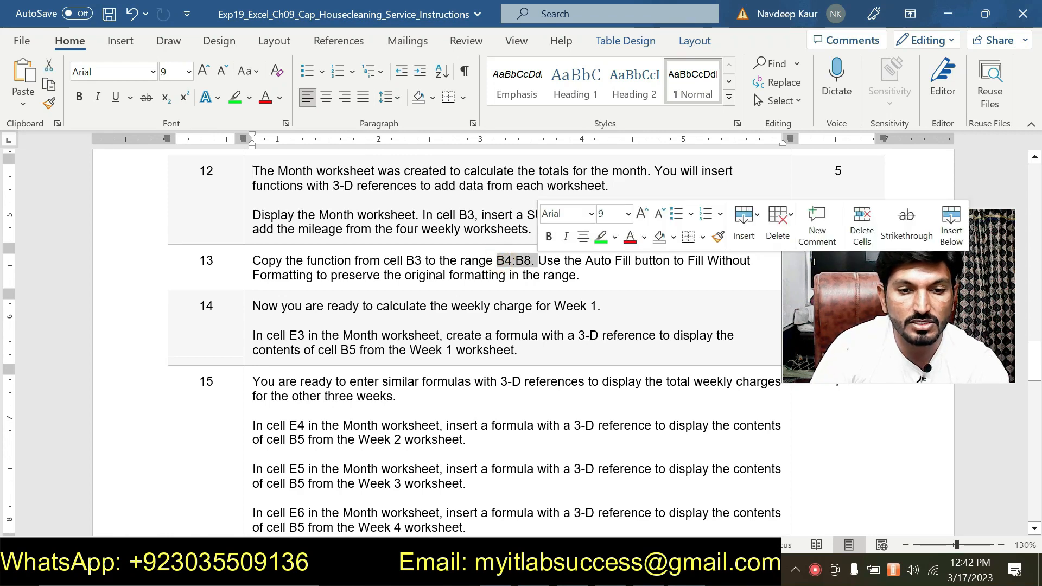
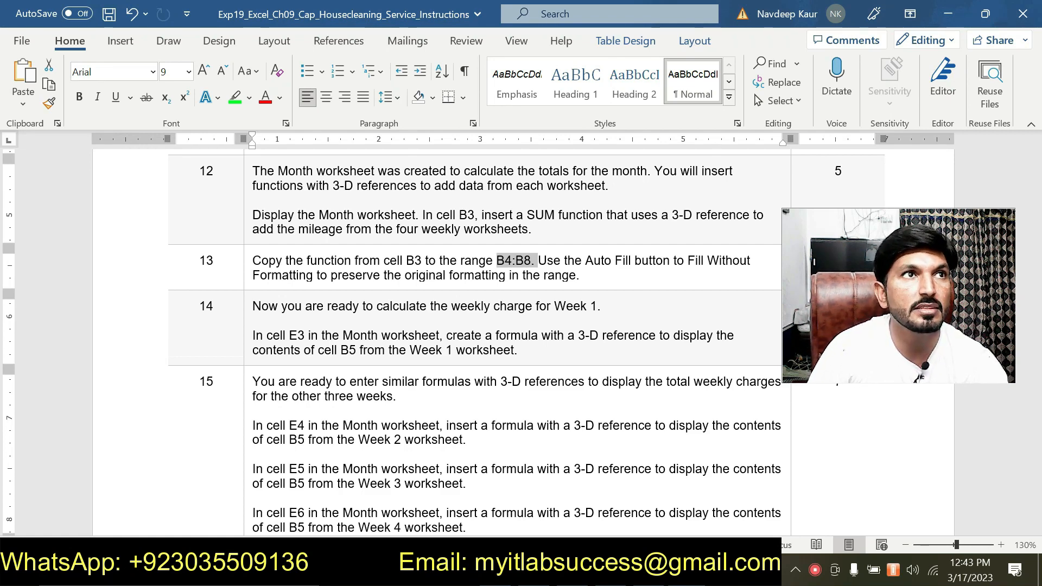
Step: Switch to the Word instructions and highlight the step 15 paragraph about cell E4 and the Week 2 worksheet in bright green
{"action": "left_click", "coordinate": [582, 274]}
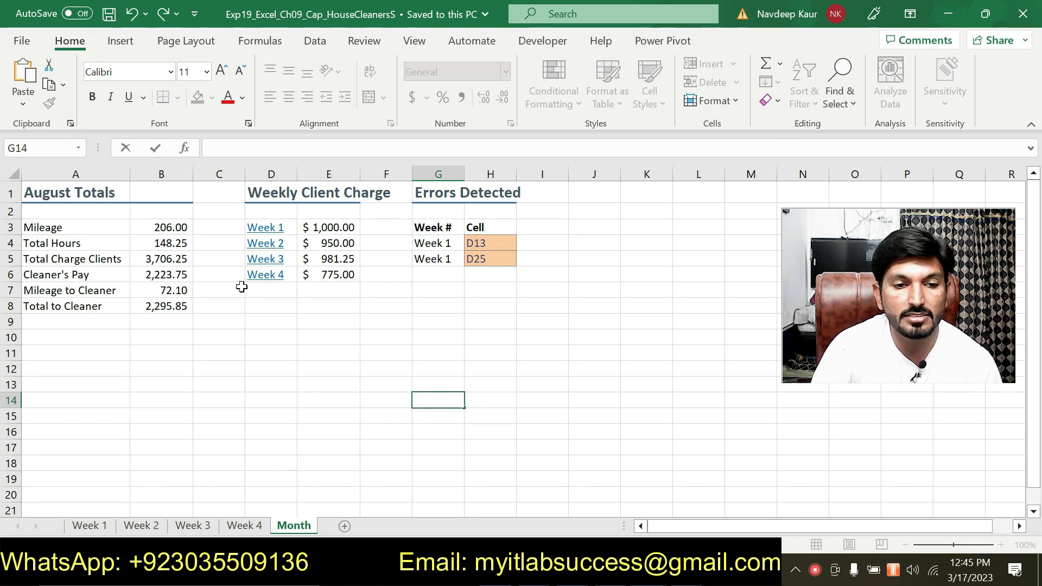
{"action": "key", "text": "alt+Tab"}
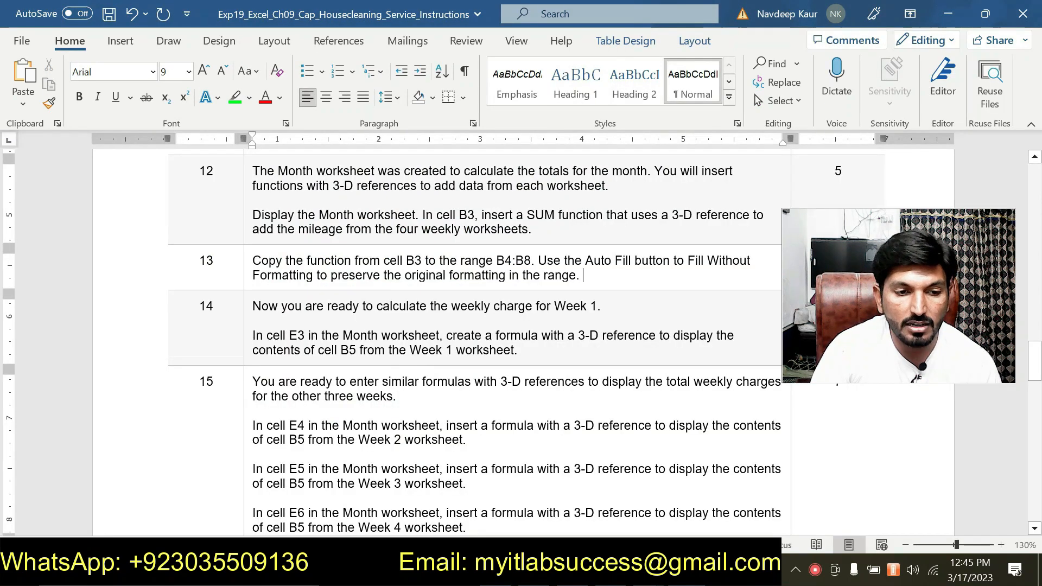
{"action": "scroll", "coordinate": [527, 325], "scroll_direction": "down", "scroll_amount": 2}
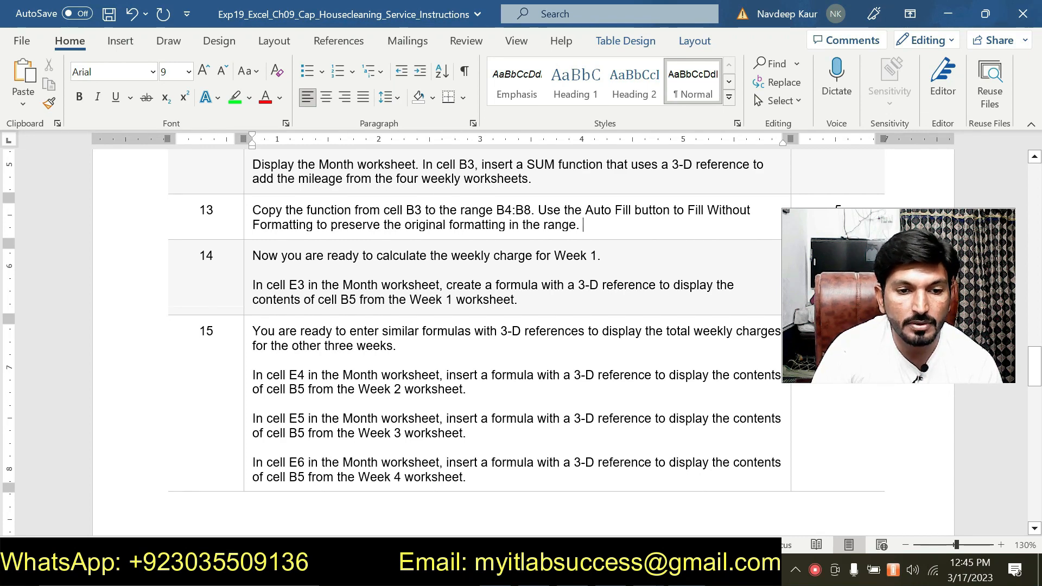
{"action": "scroll", "coordinate": [521, 326], "scroll_direction": "down", "scroll_amount": 3}
{"action": "left_click_drag", "start_coordinate": [285, 223], "coordinate": [256, 224]}
{"action": "triple_click", "coordinate": [255, 224]}
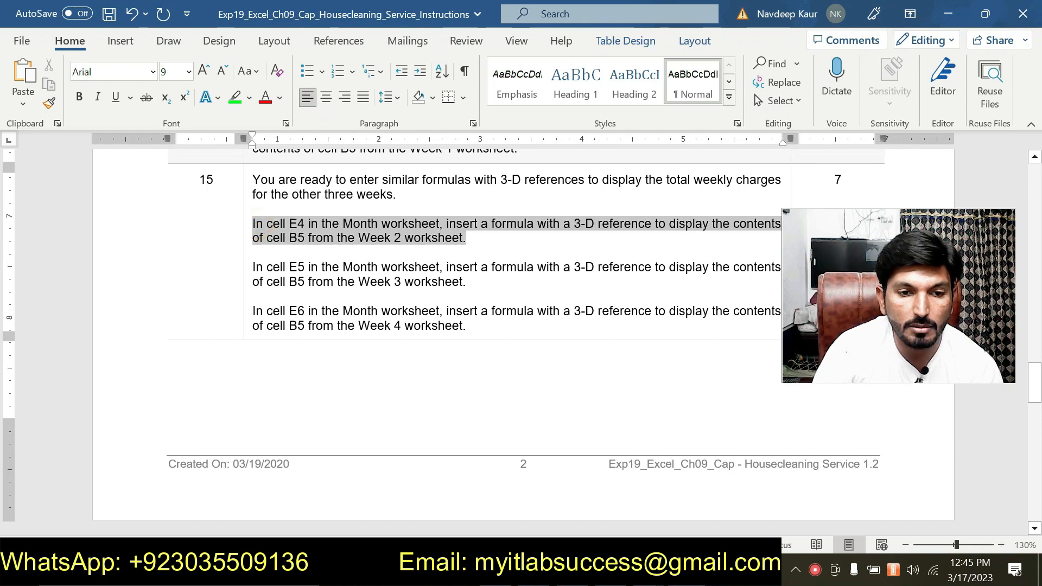
{"action": "left_click", "coordinate": [531, 214]}
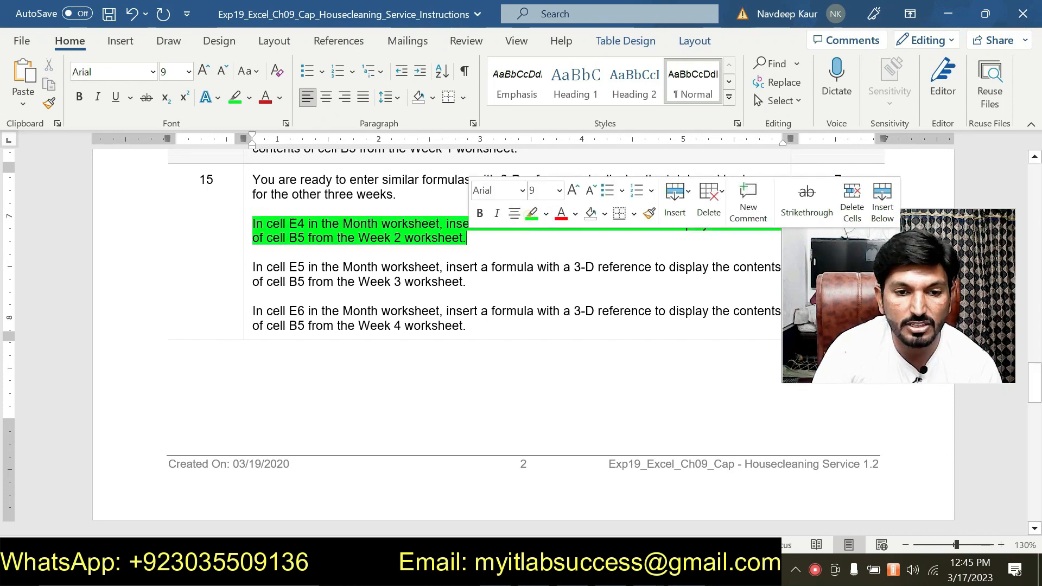
{"action": "left_click", "coordinate": [537, 268]}
{"action": "left_click_drag", "start_coordinate": [817, 286], "coordinate": [849, 444]}
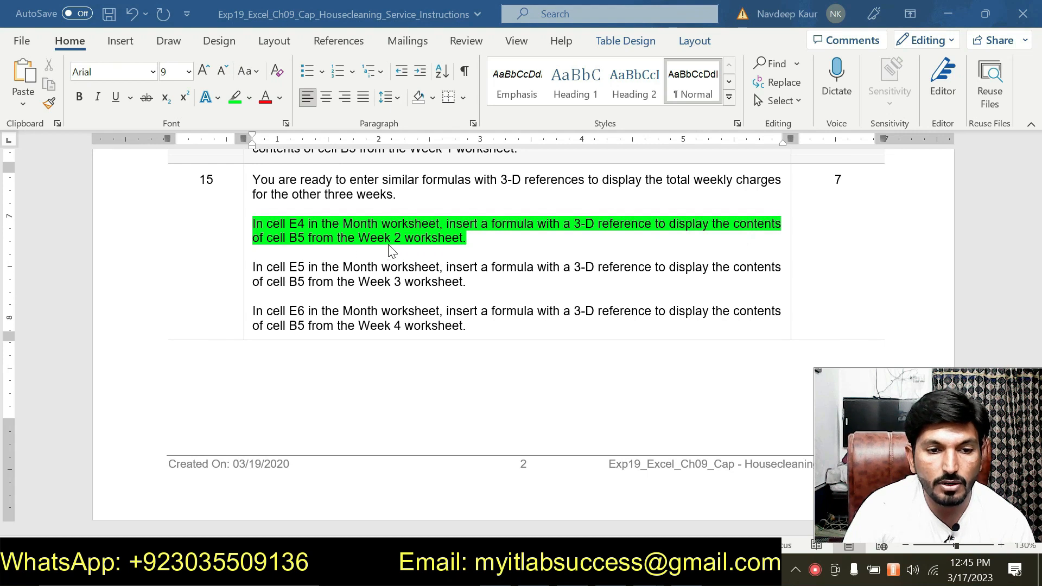
Step: Highlight the step 15 paragraph about cell E5 in bright green
{"action": "left_click_drag", "start_coordinate": [465, 282], "coordinate": [254, 267]}
{"action": "left_click", "coordinate": [328, 242]}
{"action": "left_click", "coordinate": [345, 266]}
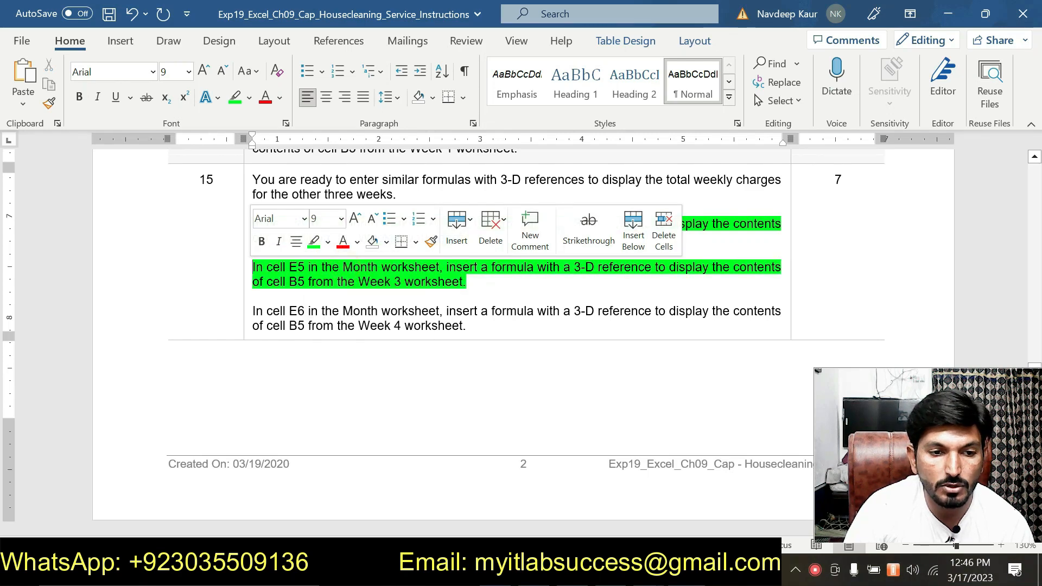
Step: Highlight the step 15 paragraph about cell E5 and the Week 3 worksheet in turquoise
{"action": "left_click_drag", "start_coordinate": [497, 281], "coordinate": [253, 269]}
{"action": "left_click", "coordinate": [328, 242]}
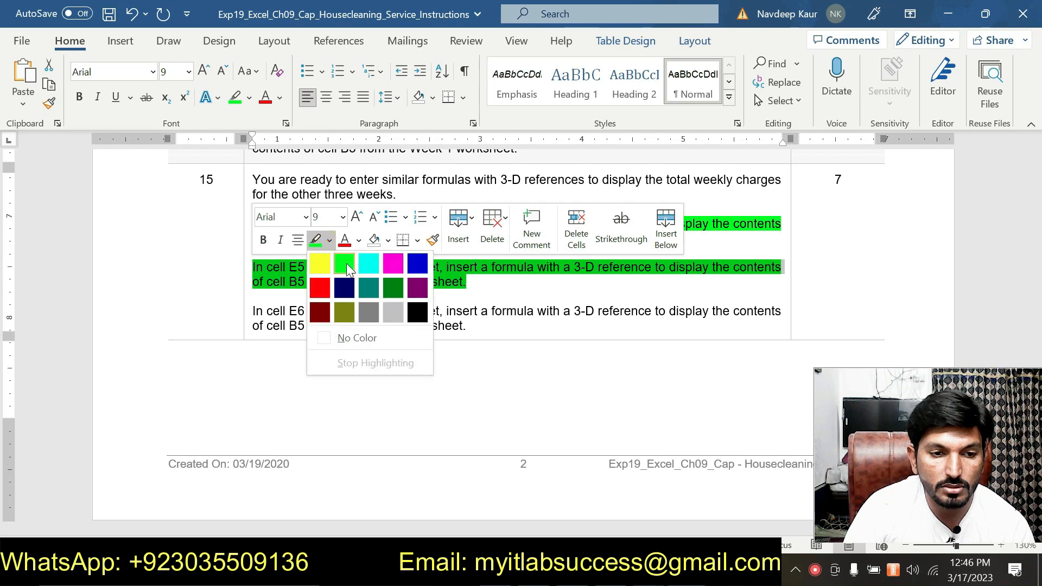
{"action": "left_click", "coordinate": [368, 263]}
Step: Highlight the step 15 paragraph about cell E6 and the Week 4 worksheet in pink
{"action": "left_click_drag", "start_coordinate": [484, 321], "coordinate": [253, 312]}
{"action": "left_click", "coordinate": [335, 288]}
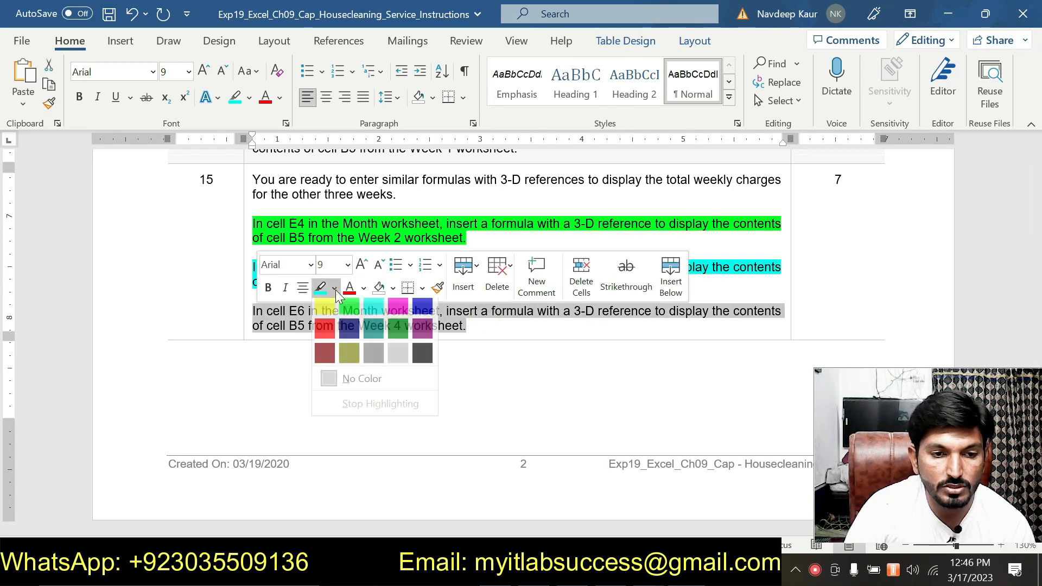
{"action": "left_click", "coordinate": [398, 306]}
{"action": "left_click", "coordinate": [514, 324]}
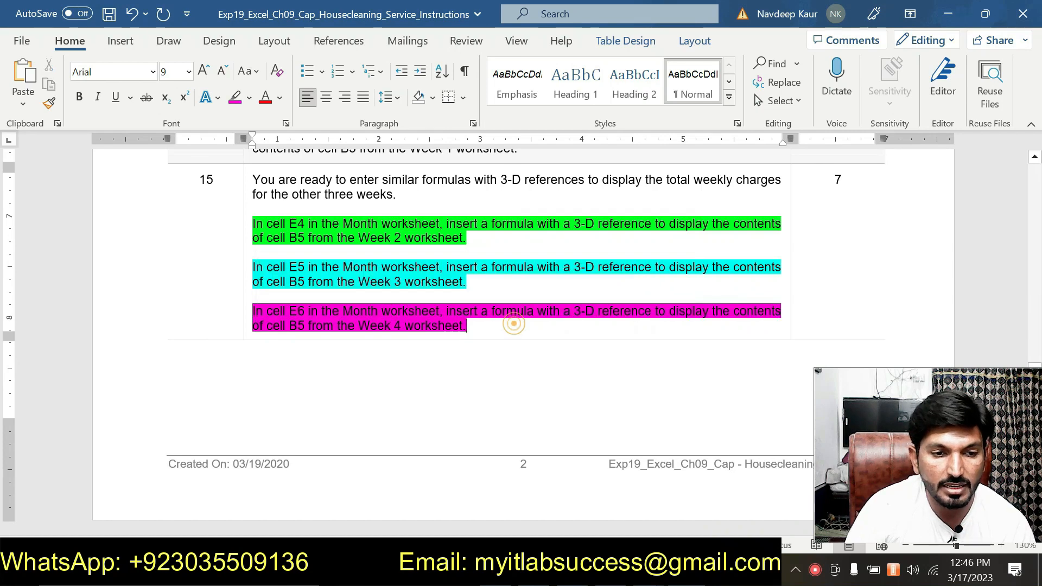
{"action": "scroll", "coordinate": [384, 307], "scroll_direction": "down", "scroll_amount": 4}
{"action": "scroll", "coordinate": [385, 305], "scroll_direction": "up", "scroll_amount": 4}
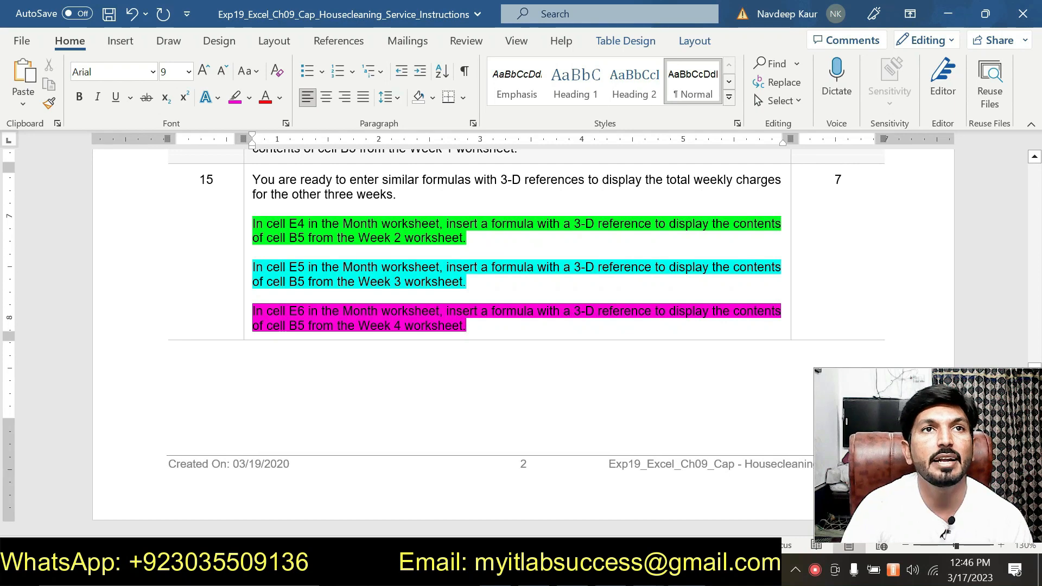
Step: Switch to the Excel workbook and compare the weekly client charges on the Month sheet with the step 15 instructions in Word
{"action": "mouse_move", "coordinate": [641, 570]}
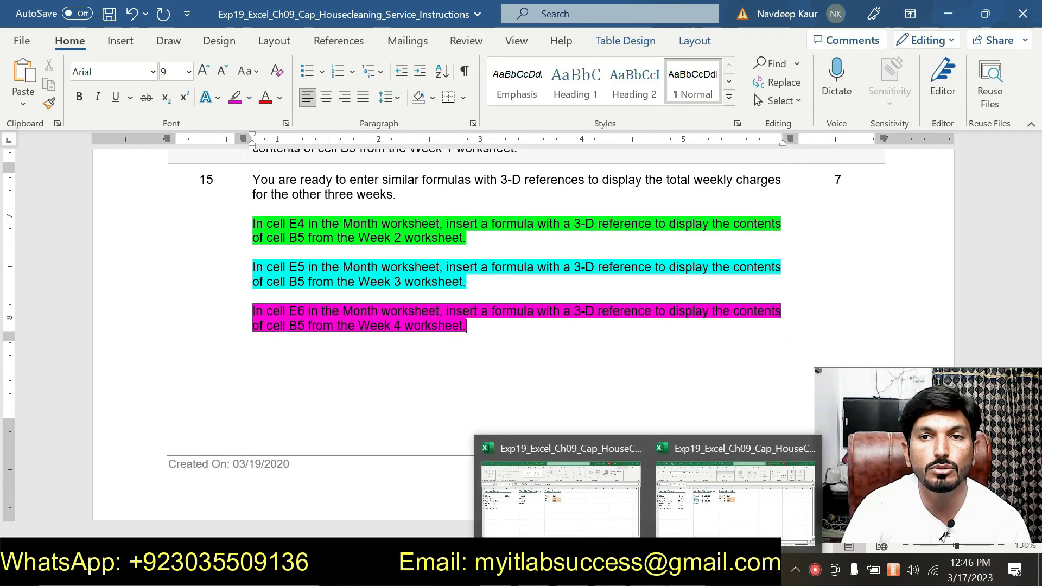
{"action": "left_click", "coordinate": [684, 475]}
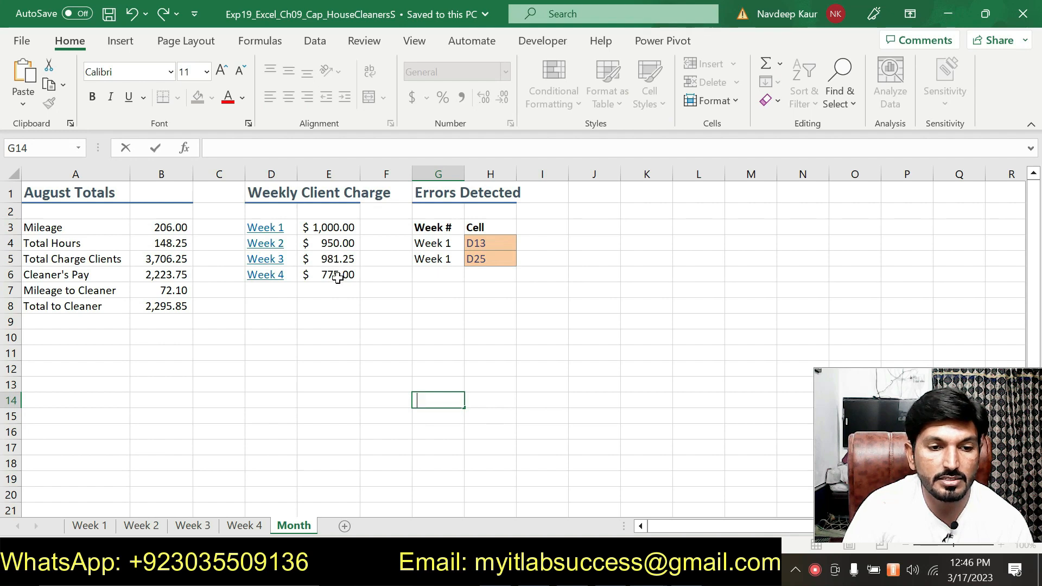
{"action": "left_click", "coordinate": [719, 571]}
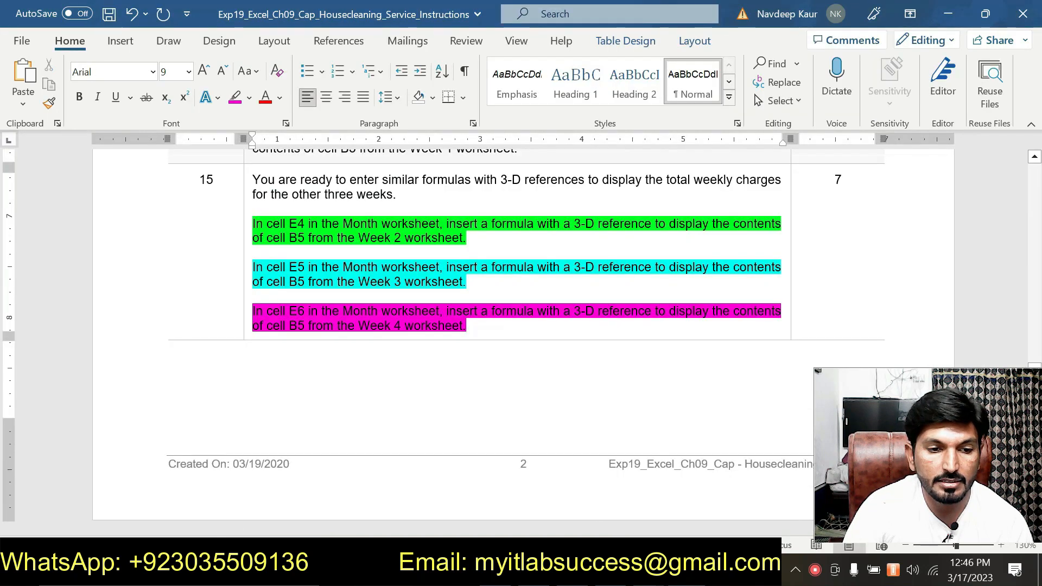
{"action": "left_click", "coordinate": [719, 571]}
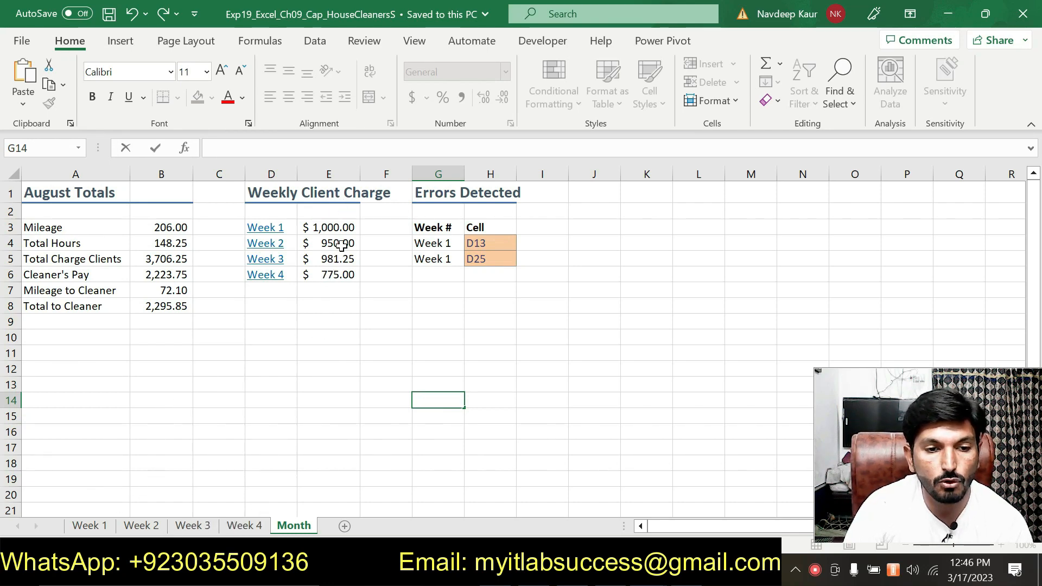
Step: Switch back to Word and highlight the step 16 paragraph about the cell D3 hyperlink and its ScreenTip in turquoise
{"action": "key", "text": "alt+Tab"}
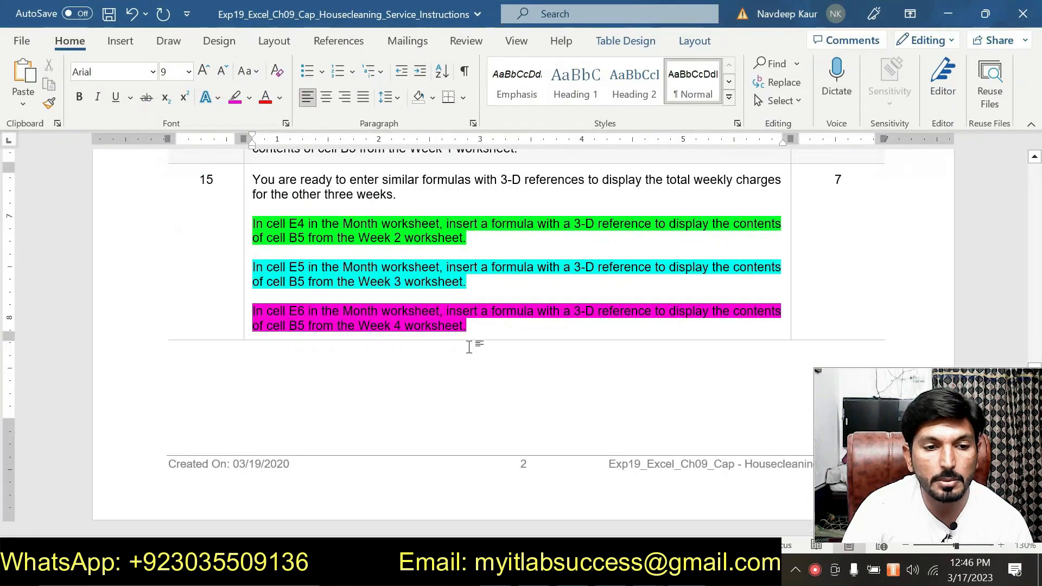
{"action": "scroll", "coordinate": [470, 341], "scroll_direction": "down", "scroll_amount": 3}
{"action": "scroll", "coordinate": [470, 340], "scroll_direction": "down", "scroll_amount": 5}
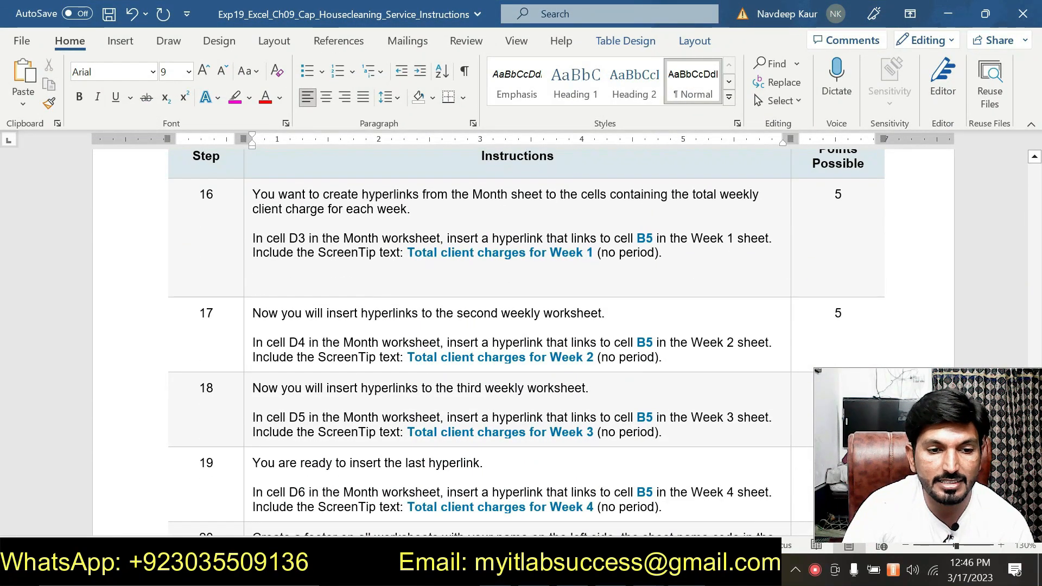
{"action": "left_click_drag", "start_coordinate": [674, 255], "coordinate": [253, 239]}
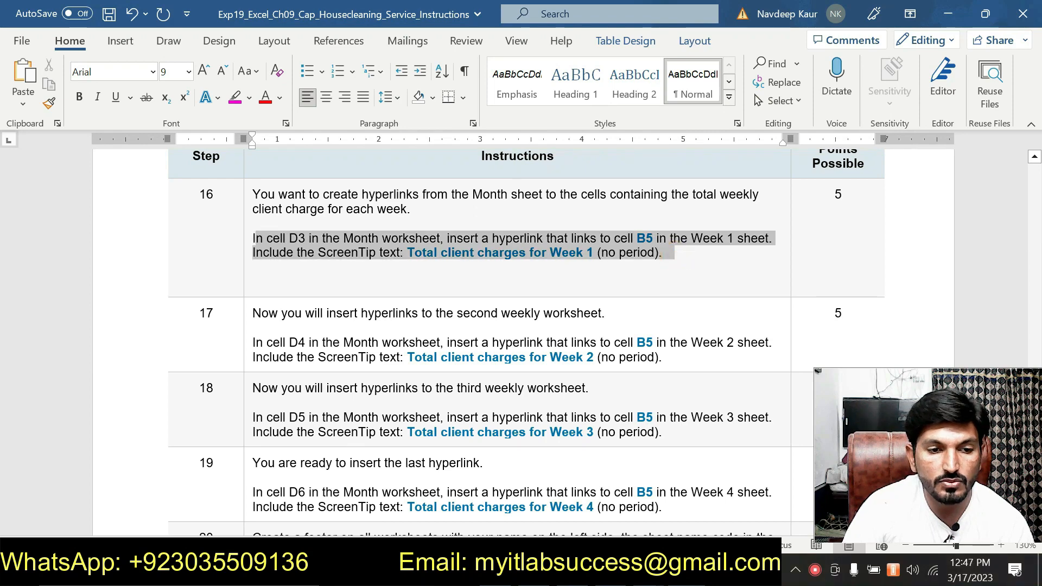
{"action": "left_click", "coordinate": [346, 217]}
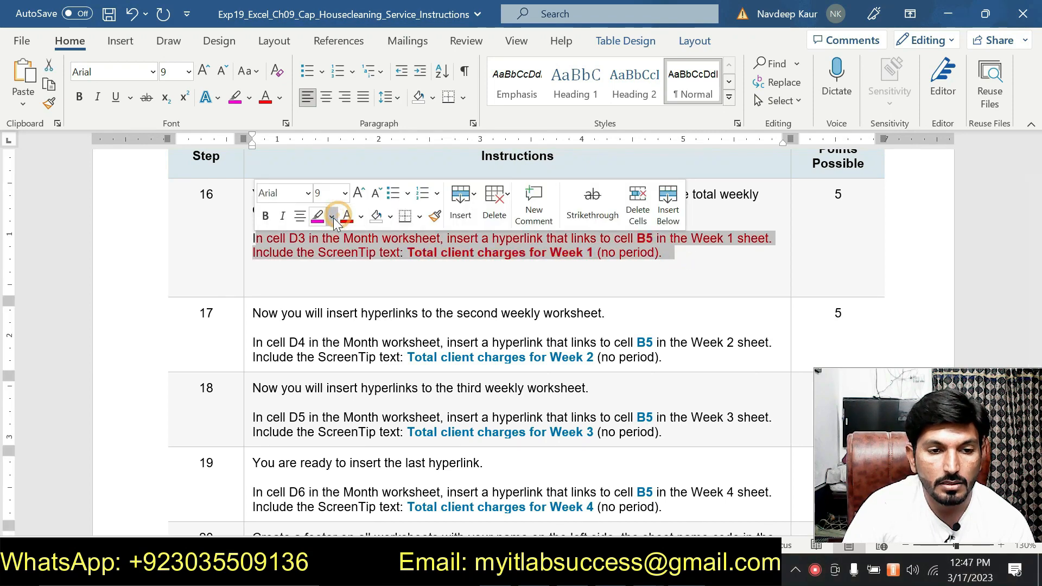
{"action": "key", "text": "ctrl+z"}
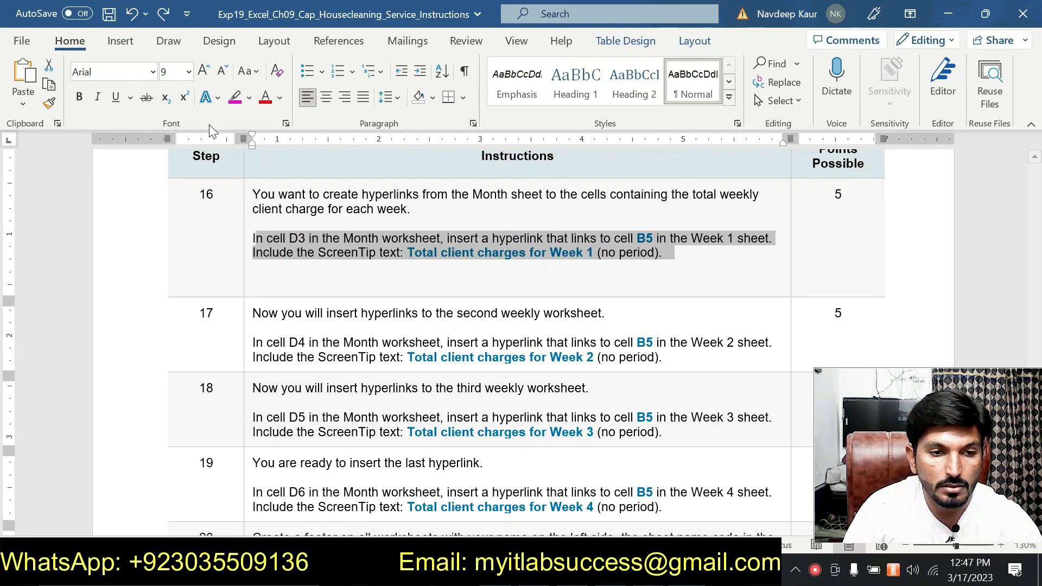
{"action": "left_click", "coordinate": [249, 99]}
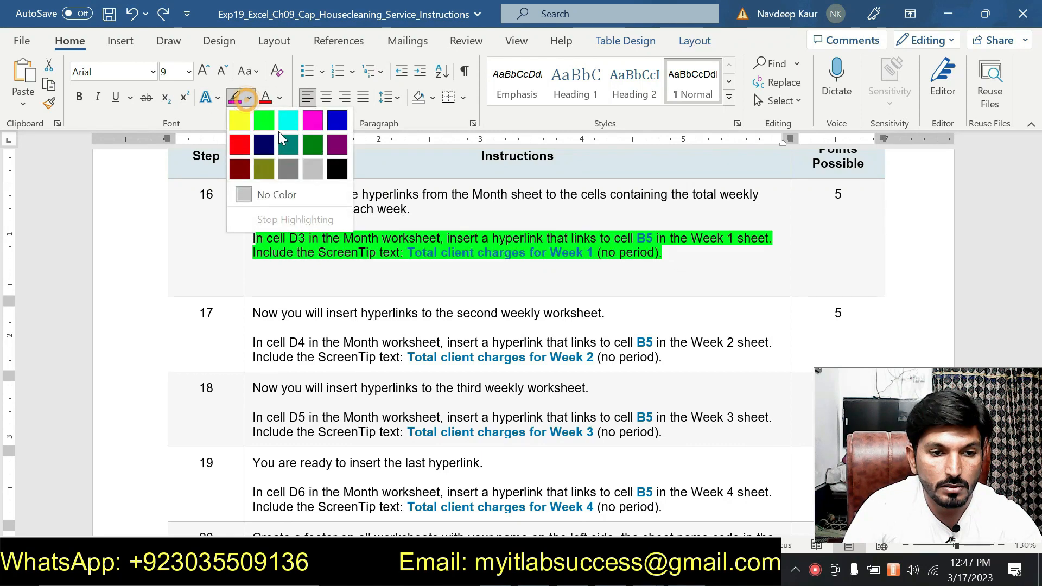
{"action": "left_click", "coordinate": [288, 122]}
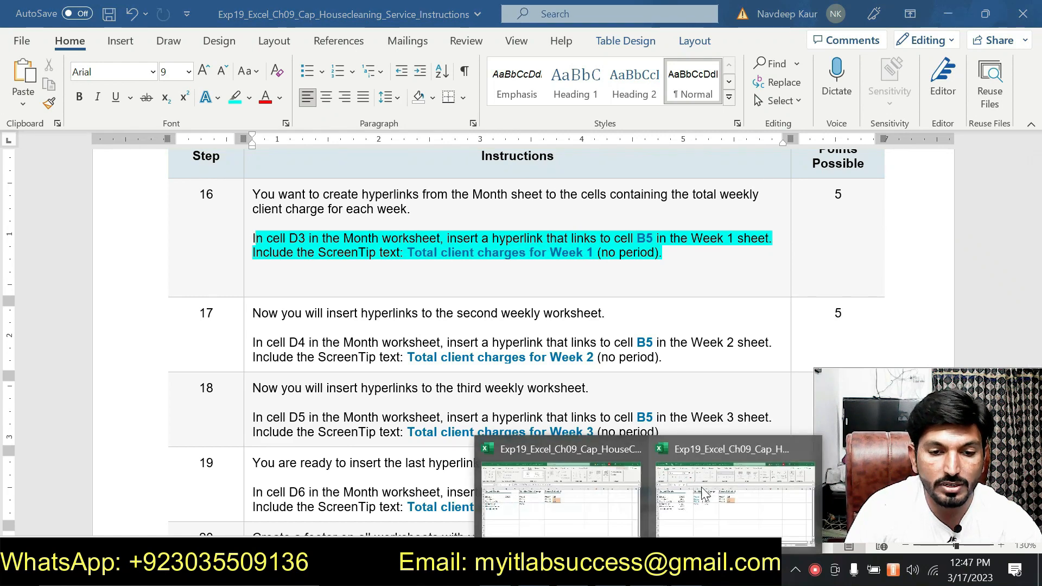
Step: Switch to the Excel workbook and check the ScreenTip of the Month sheet's D3 hyperlink against step 16 in Word
{"action": "left_click", "coordinate": [700, 483]}
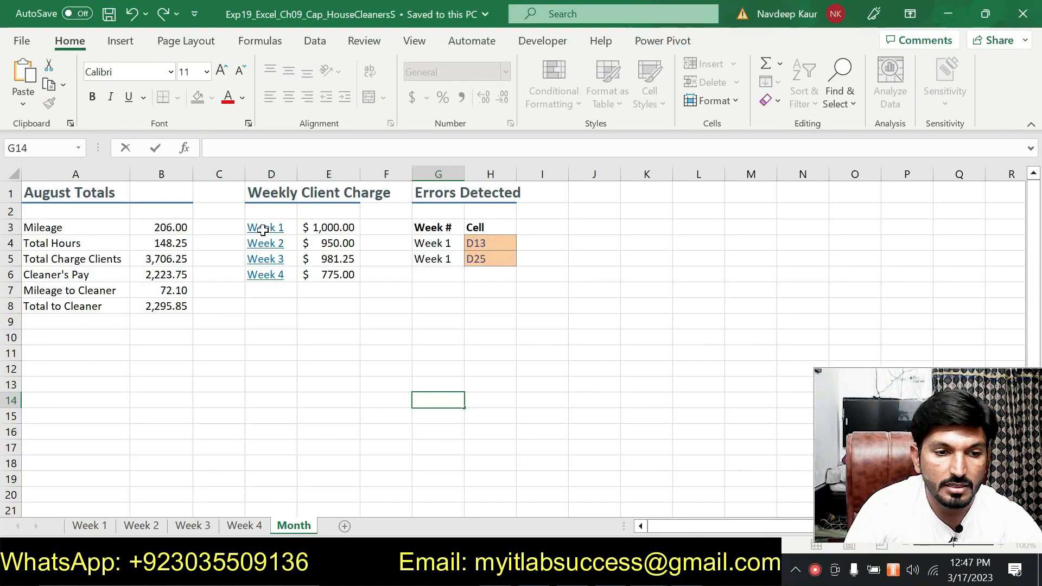
{"action": "mouse_move", "coordinate": [262, 229]}
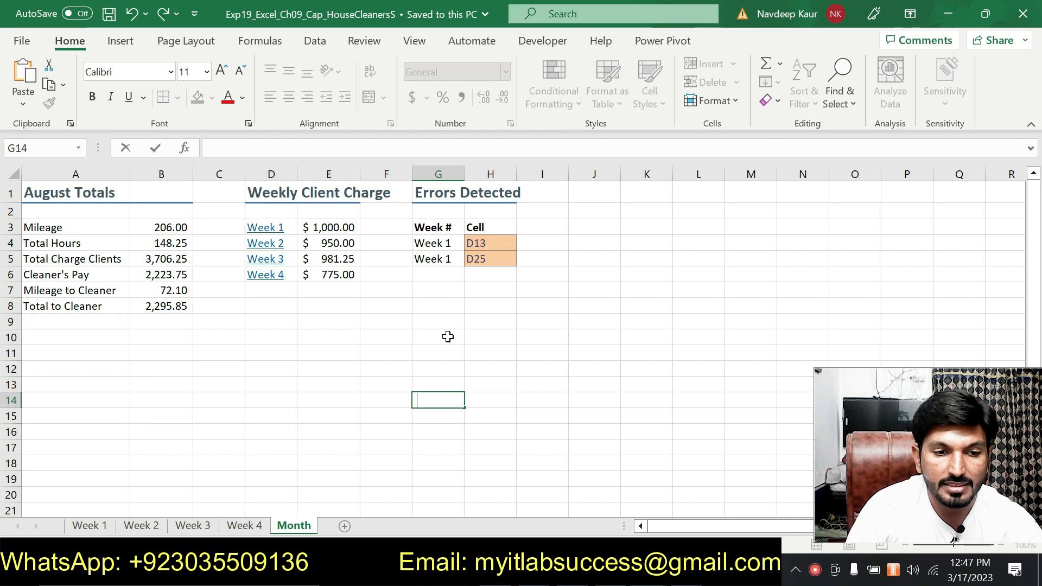
{"action": "key", "text": "alt+Tab"}
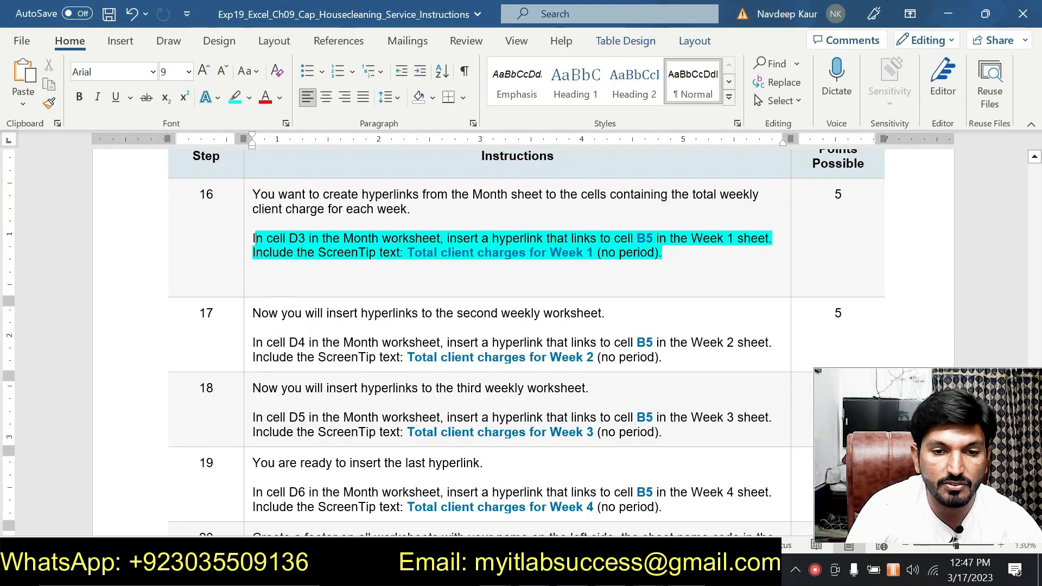
{"action": "key", "text": "alt+Tab"}
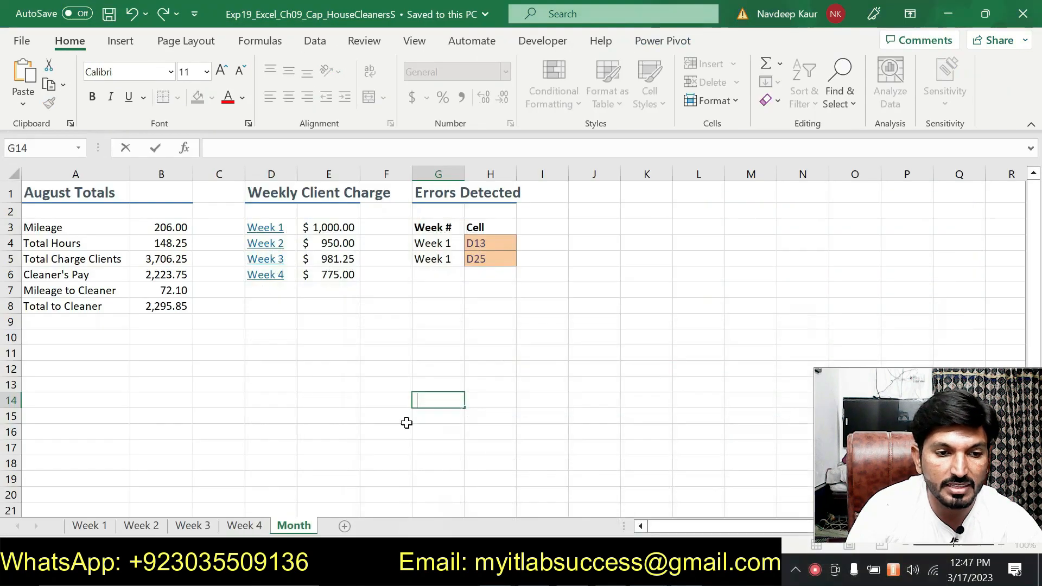
Step: Test the Week 1 hyperlink in cell D3 of the Month sheet, returning to the Month sheet after each test
{"action": "left_click", "coordinate": [264, 230]}
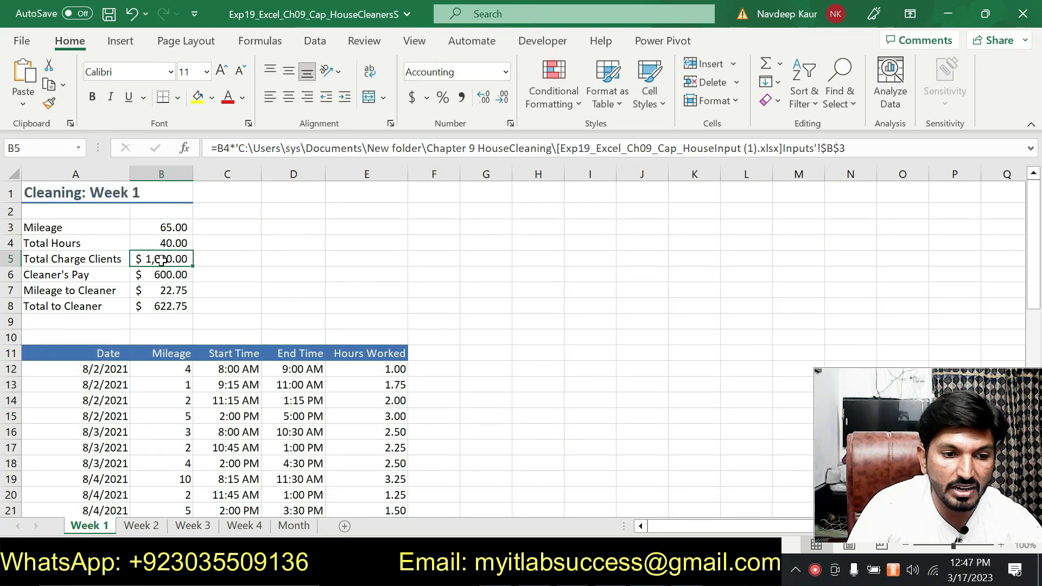
{"action": "left_click", "coordinate": [294, 526]}
{"action": "left_click", "coordinate": [270, 227]}
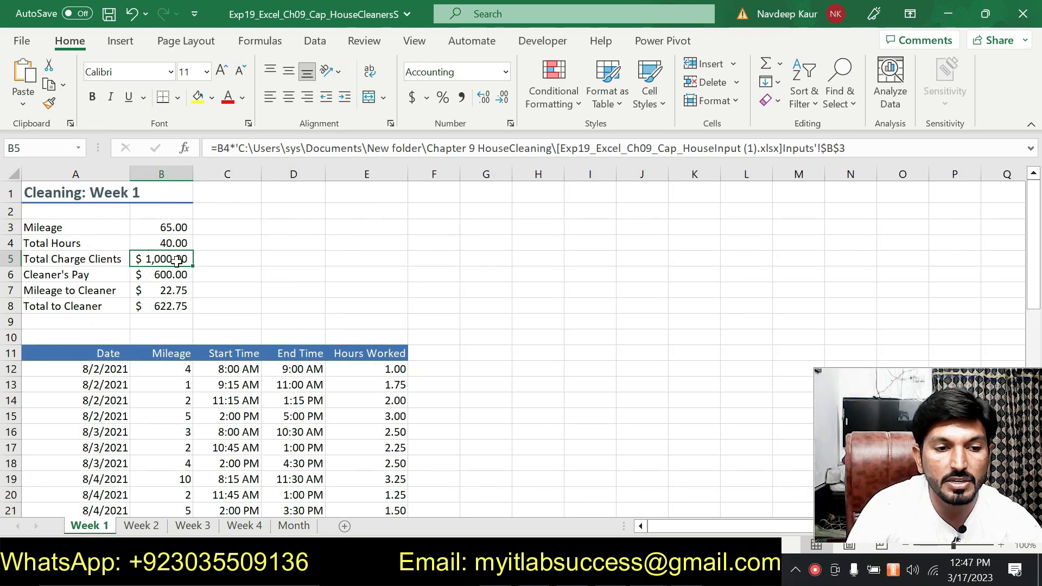
{"action": "left_click", "coordinate": [294, 525]}
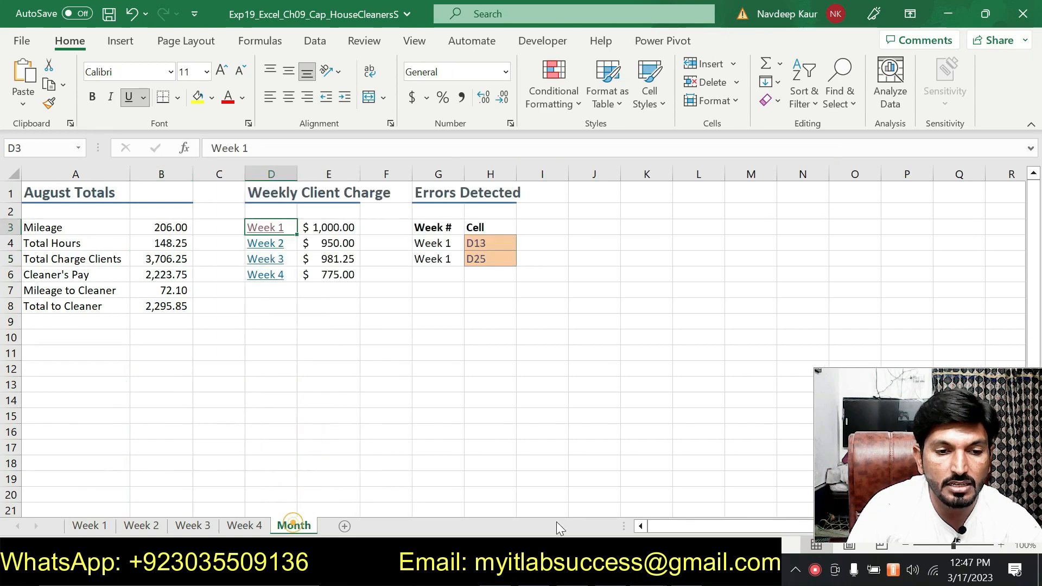
Step: Consult the hyperlink instructions in Word, then test the Week 2 hyperlink and view the Week 3 hyperlink's ScreenTip on Excel's Month sheet
{"action": "left_click", "coordinate": [564, 571]}
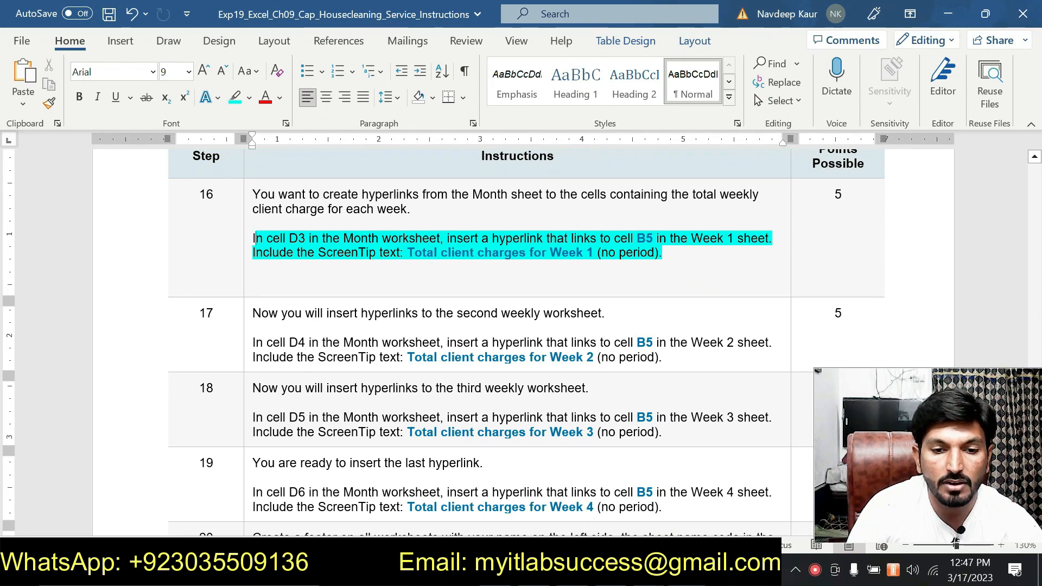
{"action": "mouse_move", "coordinate": [638, 572]}
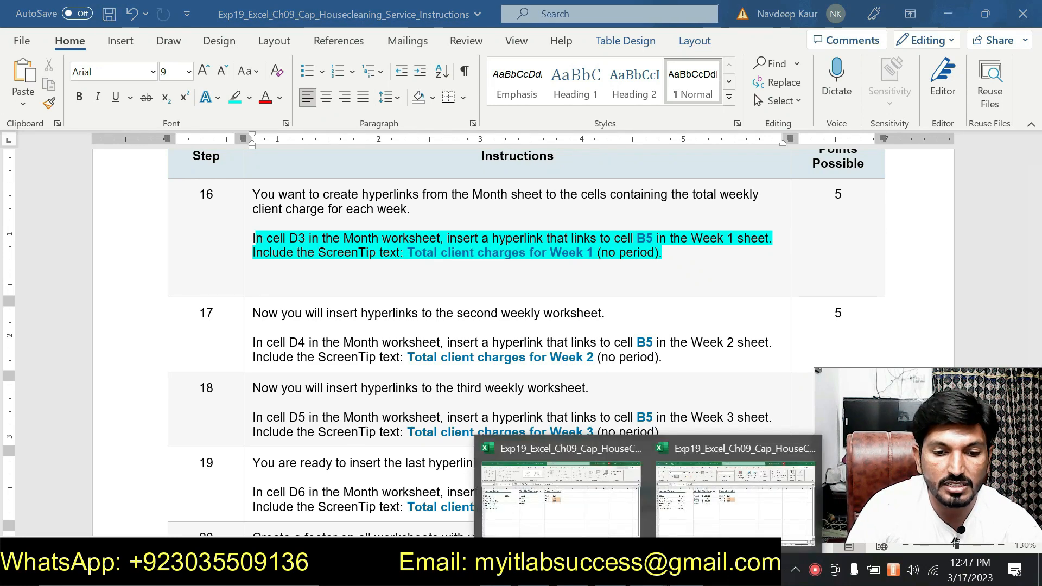
{"action": "left_click", "coordinate": [694, 519]}
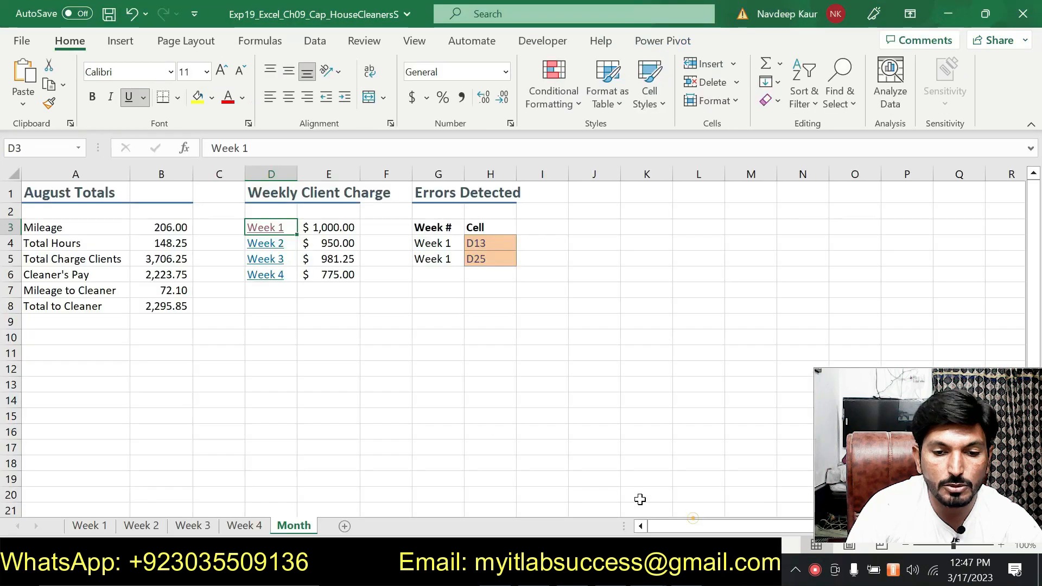
{"action": "left_click", "coordinate": [266, 249]}
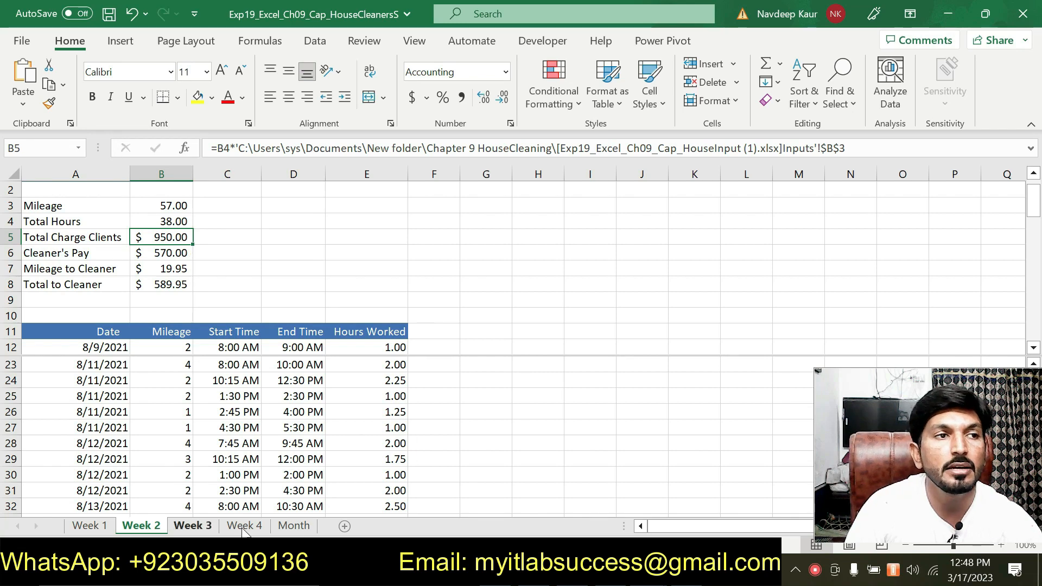
{"action": "left_click", "coordinate": [294, 525]}
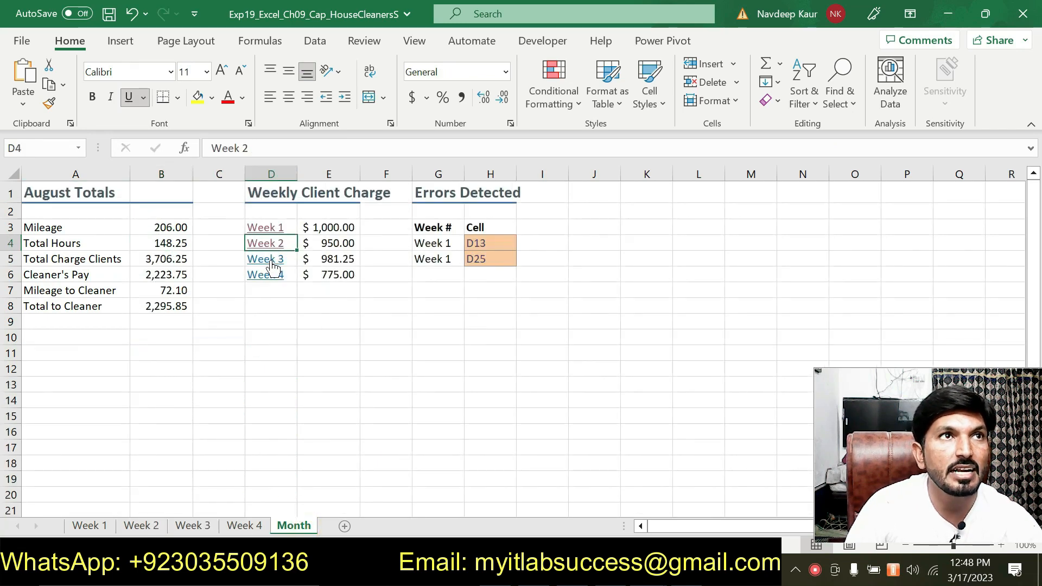
{"action": "mouse_move", "coordinate": [273, 268]}
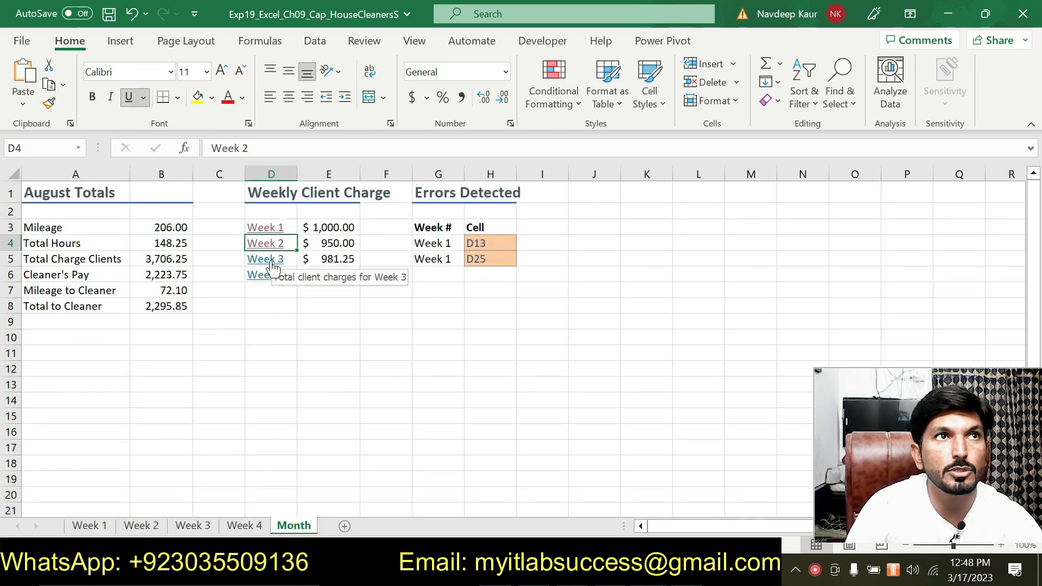
Step: Test the Week 3 hyperlink on the Month sheet, then consult the hyperlink instructions for steps 17 to 19 in Word
{"action": "left_click", "coordinate": [273, 268]}
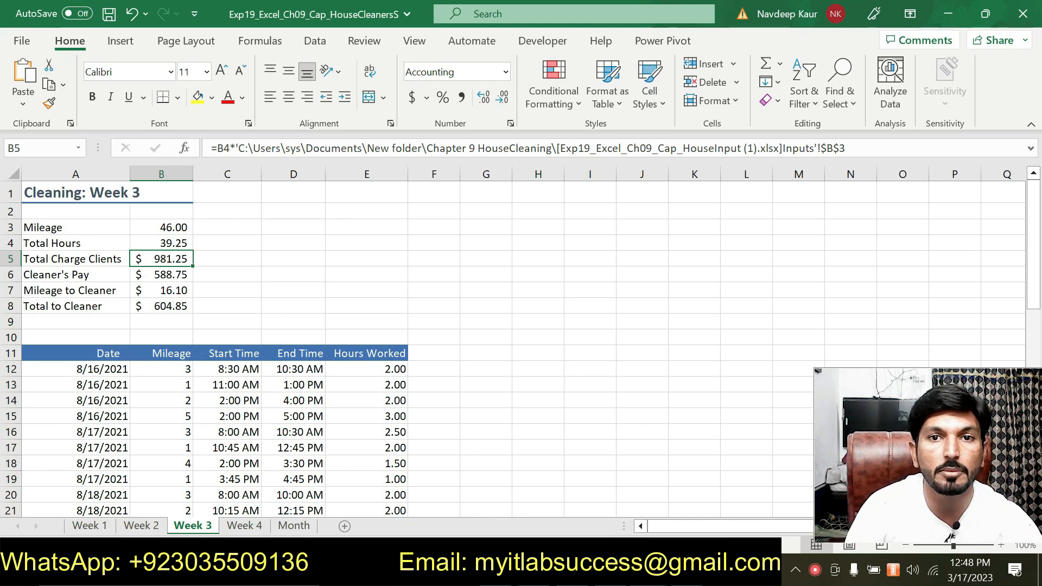
{"action": "key", "text": "alt+Tab"}
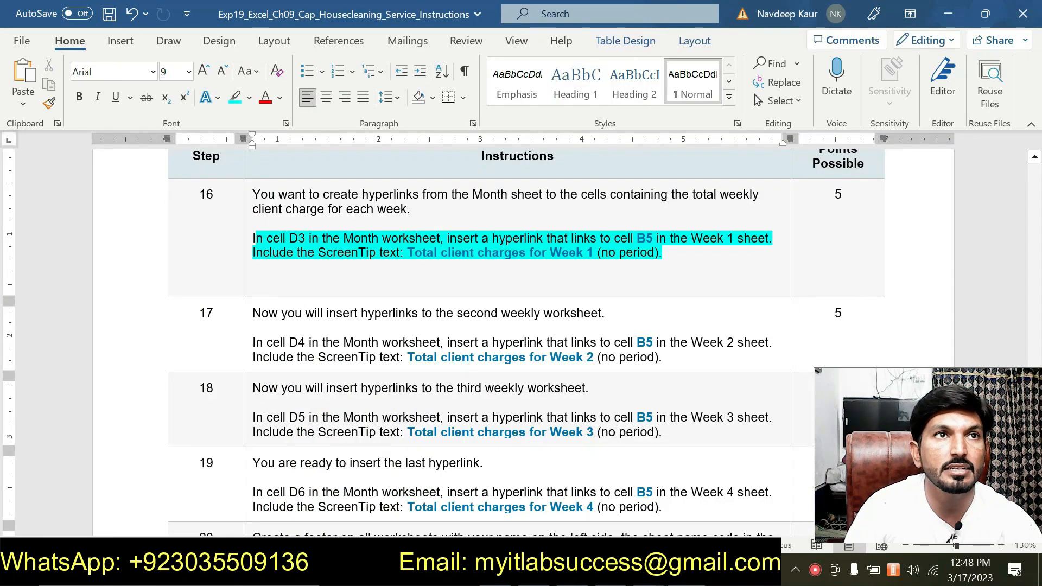
{"action": "scroll", "coordinate": [526, 342], "scroll_direction": "down", "scroll_amount": 3}
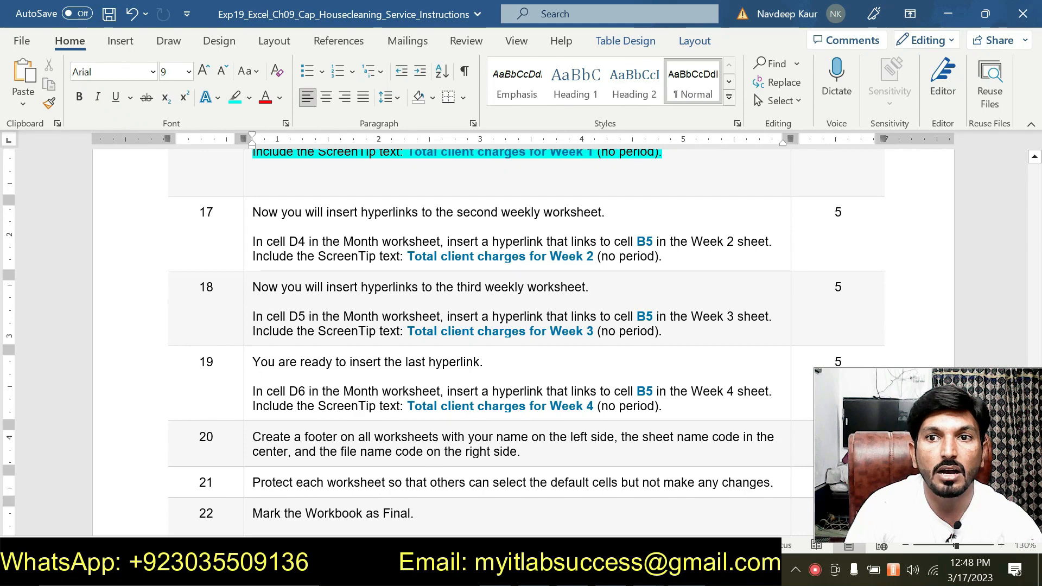
Step: Switch back to Excel and test the Week 4 hyperlink in cell D6 of the Month sheet, returning to the Month sheet
{"action": "left_click", "coordinate": [686, 570]}
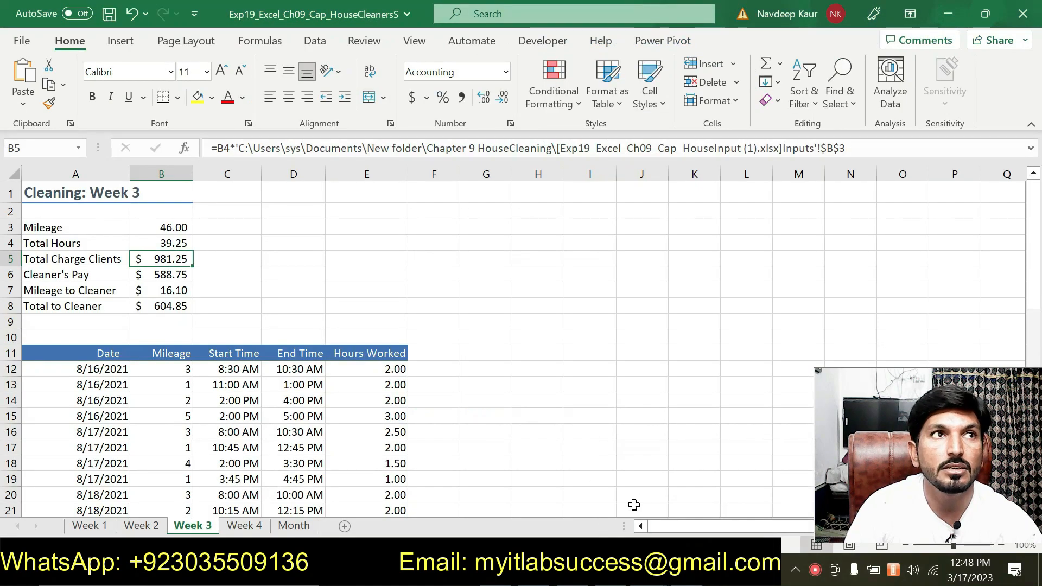
{"action": "left_click", "coordinate": [292, 528]}
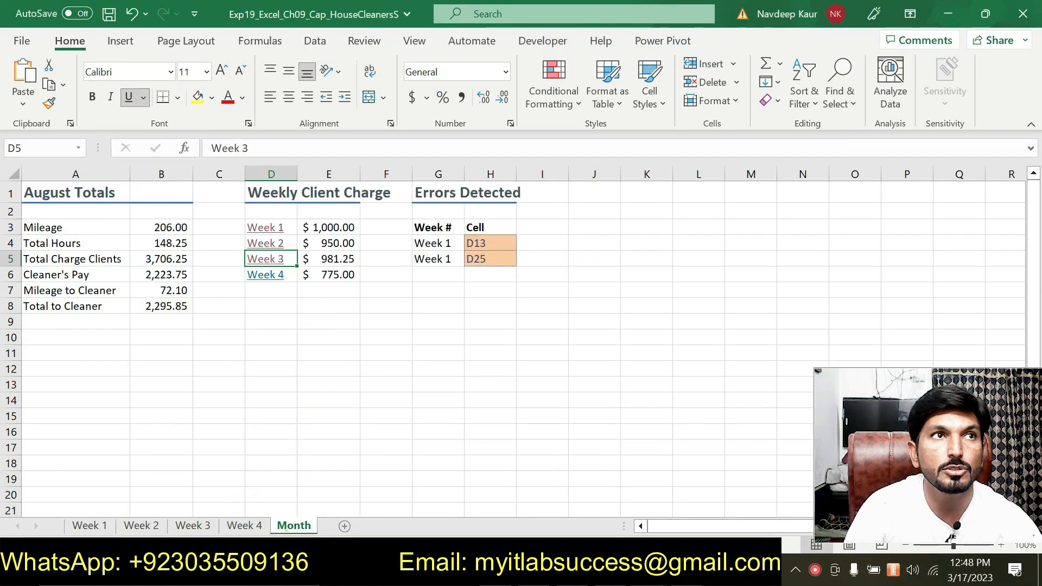
{"action": "left_click", "coordinate": [276, 278]}
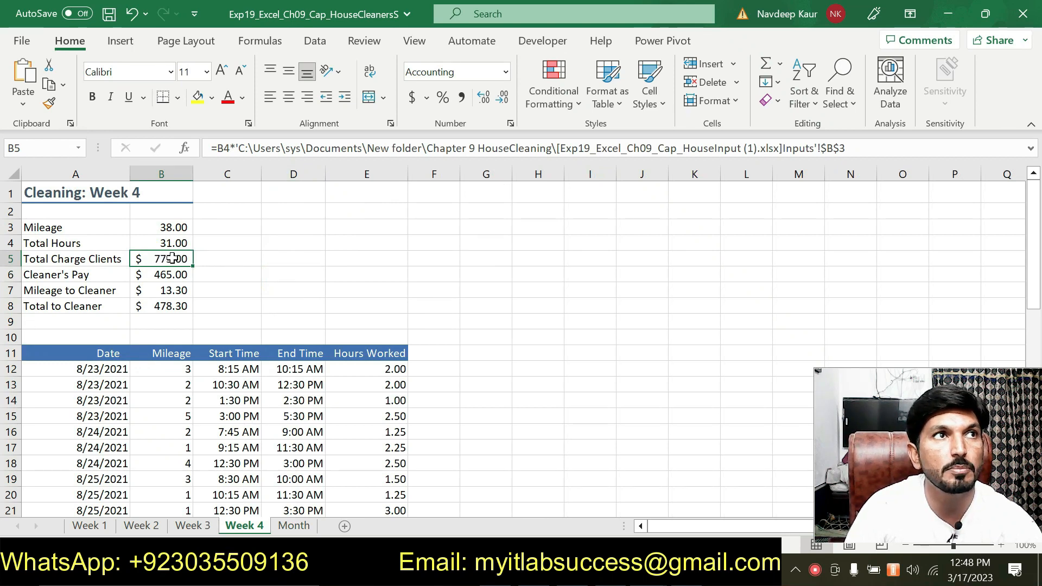
{"action": "left_click", "coordinate": [304, 529]}
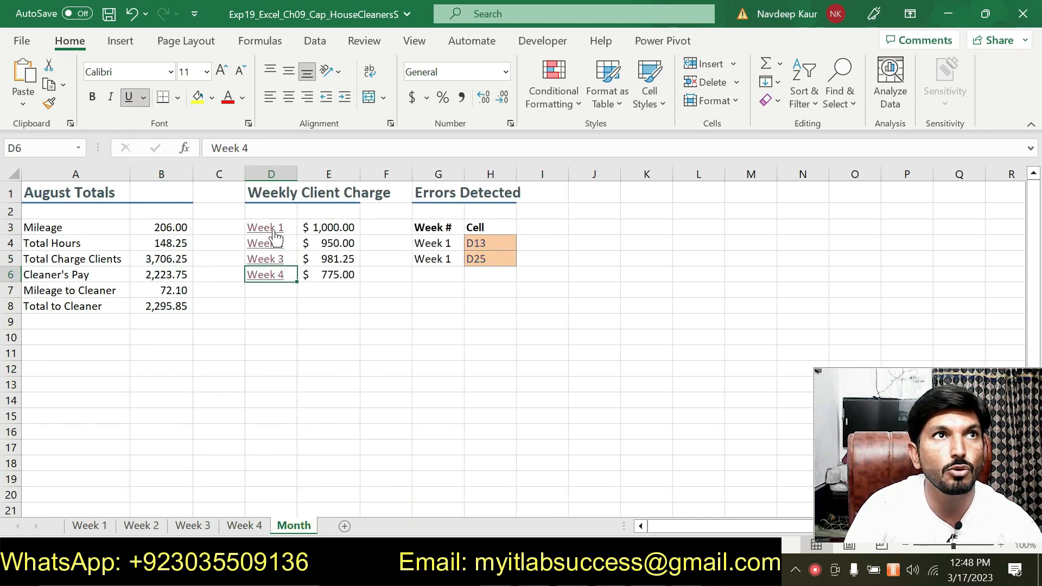
Step: Switch to Word and highlight the step 17 text about the cell D4 hyperlink in turquoise
{"action": "key", "text": "alt+Tab"}
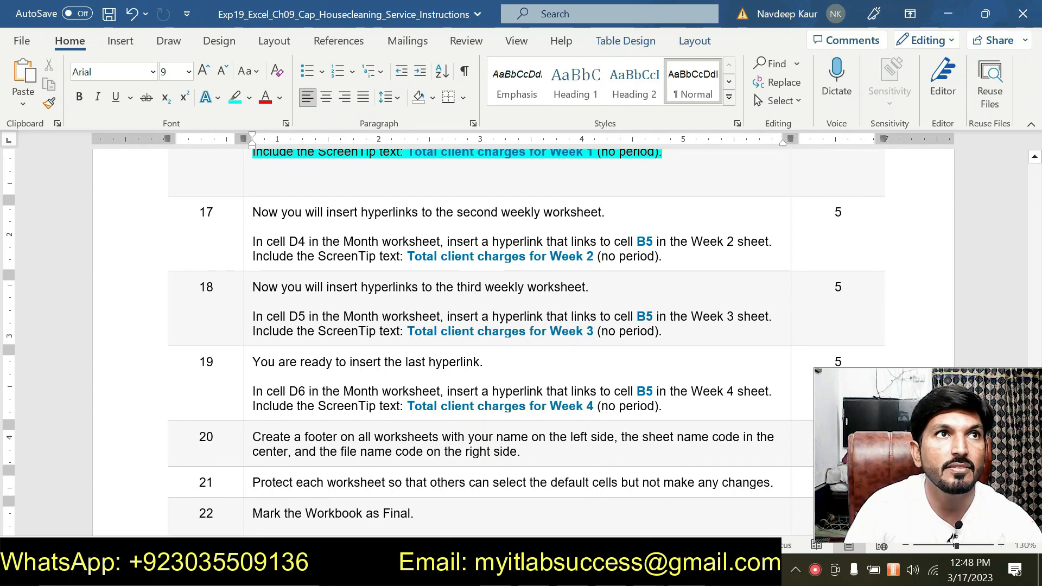
{"action": "mouse_move", "coordinate": [662, 331]}
{"action": "left_mouse_down"}
{"action": "mouse_move", "coordinate": [254, 240]}
{"action": "mouse_move", "coordinate": [497, 260]}
{"action": "left_mouse_up"}
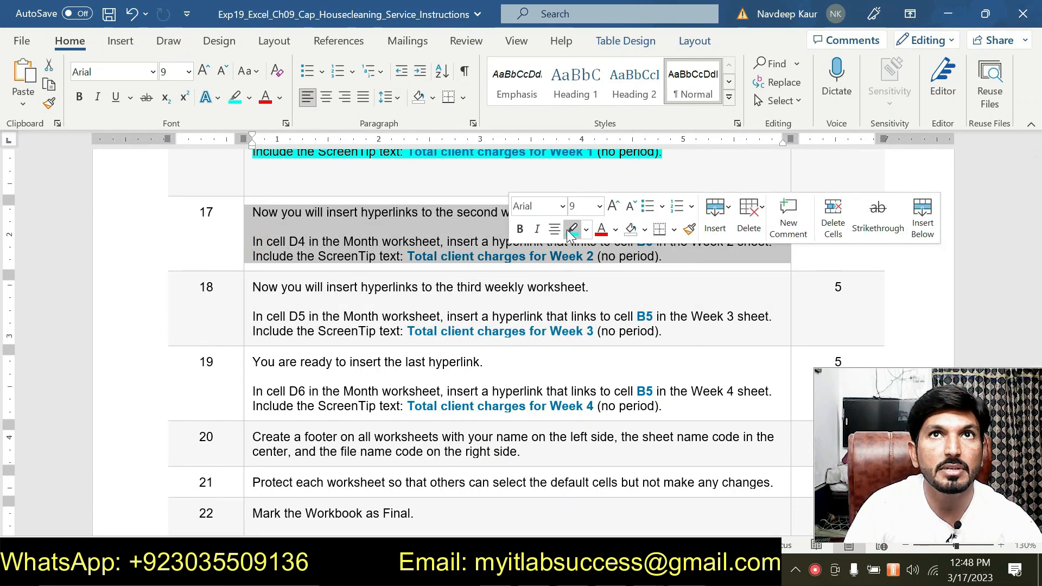
{"action": "left_click", "coordinate": [570, 229]}
Step: Highlight the step 18 paragraph about the cell D5 hyperlink in yellow and the step 19 paragraph about cell D6 in pink
{"action": "left_click_drag", "start_coordinate": [663, 332], "coordinate": [258, 316]}
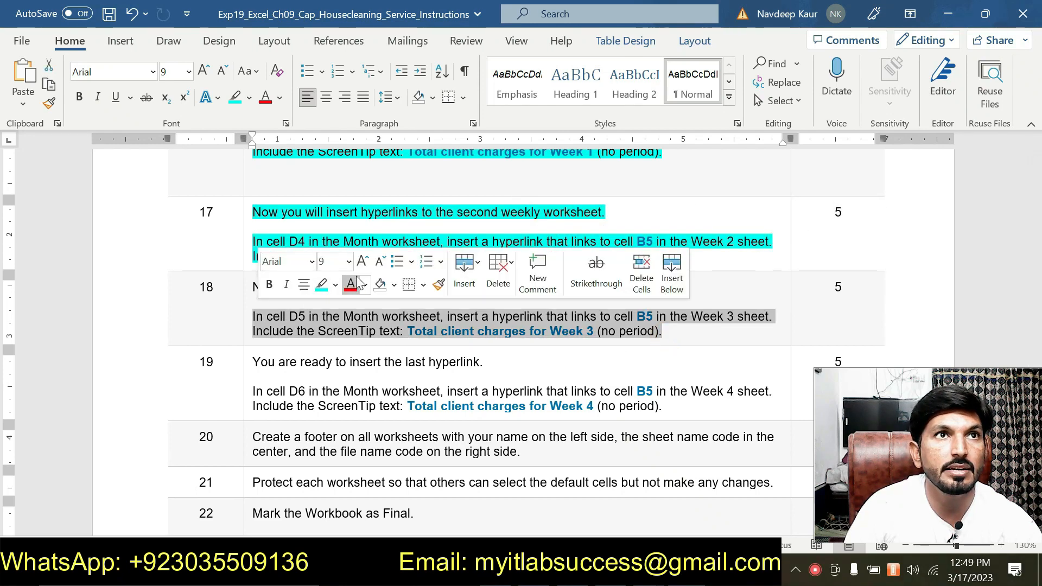
{"action": "left_click", "coordinate": [335, 284]}
{"action": "left_click", "coordinate": [334, 308]}
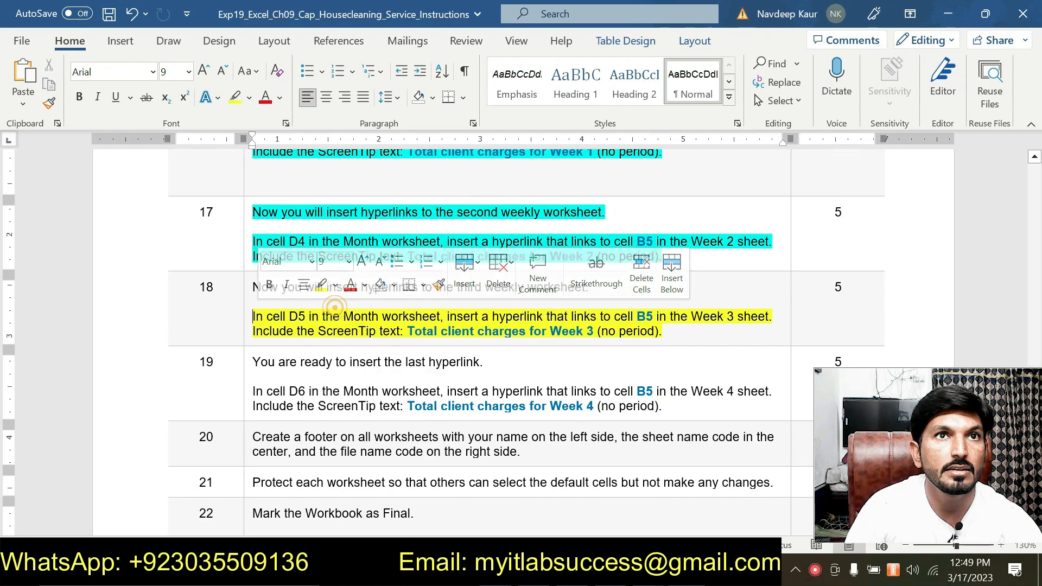
{"action": "left_click_drag", "start_coordinate": [665, 406], "coordinate": [253, 392]}
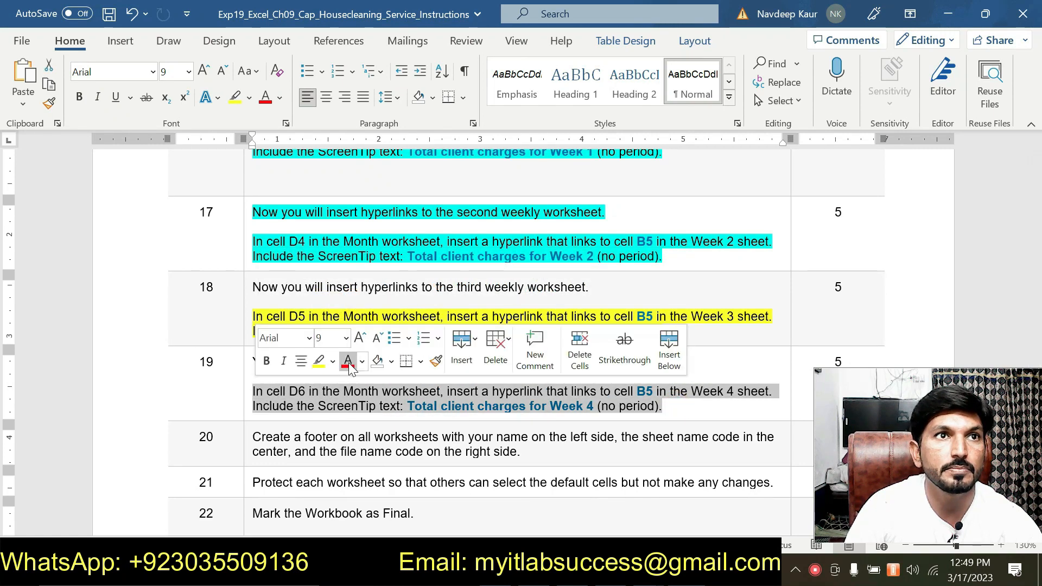
{"action": "left_click", "coordinate": [333, 361]}
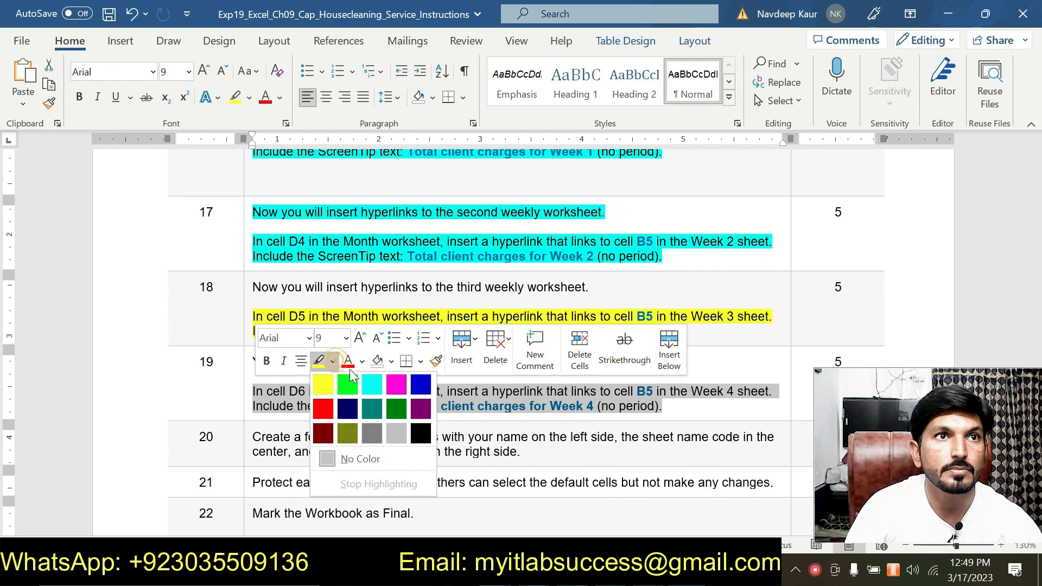
{"action": "left_click", "coordinate": [398, 382]}
Step: Read the step 20 to 23 instructions on footers, worksheet protection and finalizing, then look back at the 3-D reference formulas in steps 14 and 15
{"action": "scroll", "coordinate": [397, 382], "scroll_direction": "up", "scroll_amount": 1}
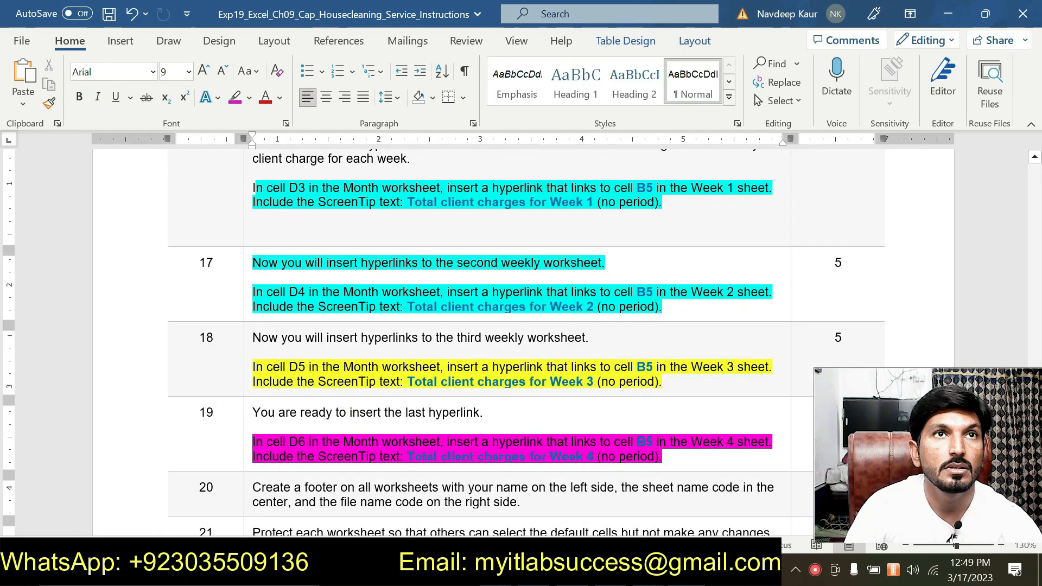
{"action": "scroll", "coordinate": [527, 336], "scroll_direction": "down", "scroll_amount": 2}
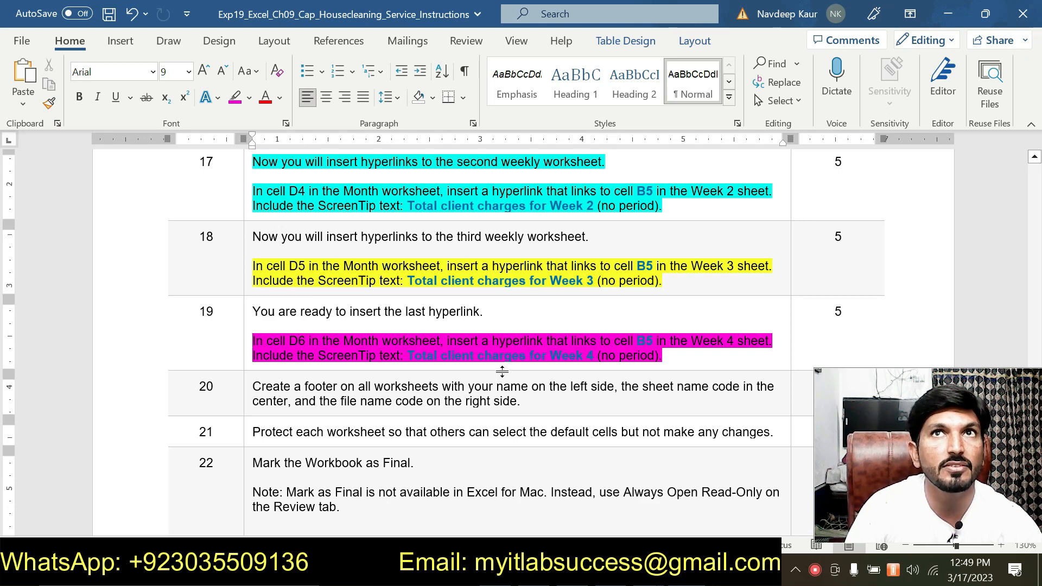
{"action": "scroll", "coordinate": [396, 353], "scroll_direction": "down", "scroll_amount": 2}
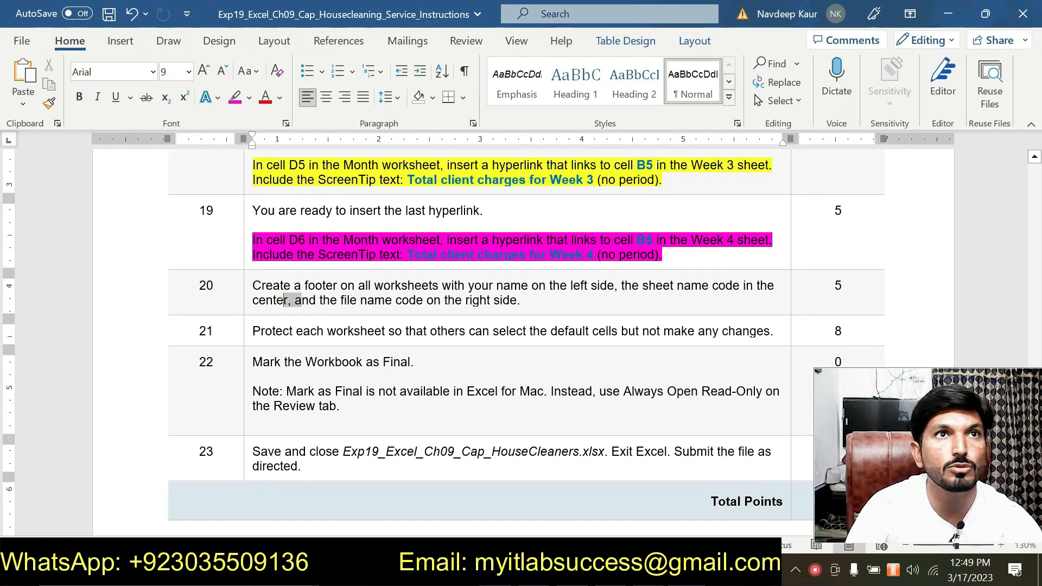
{"action": "left_click_drag", "start_coordinate": [284, 300], "coordinate": [443, 300]}
{"action": "left_click", "coordinate": [328, 291]}
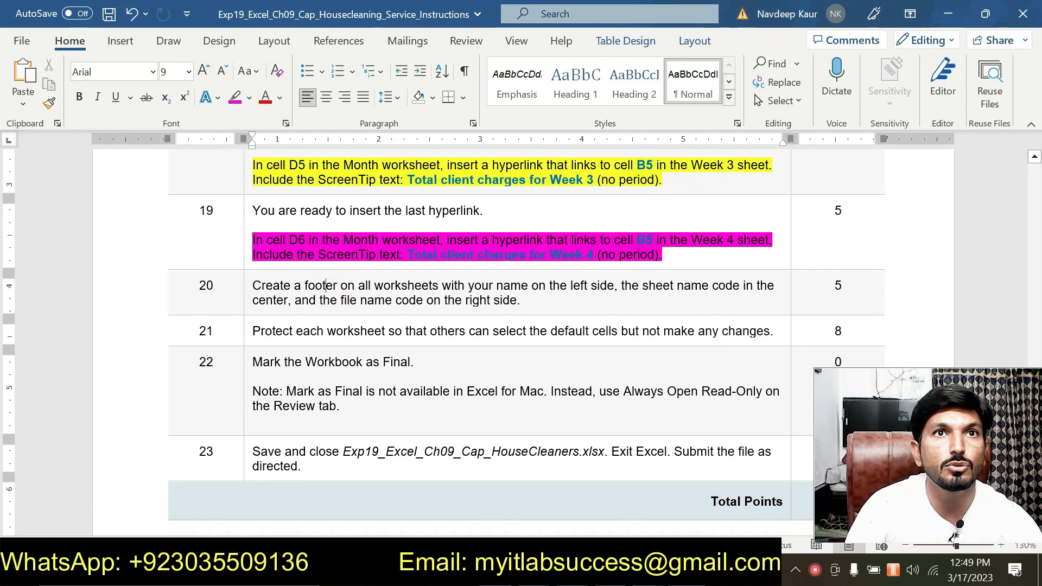
{"action": "left_click_drag", "start_coordinate": [252, 331], "coordinate": [591, 332]}
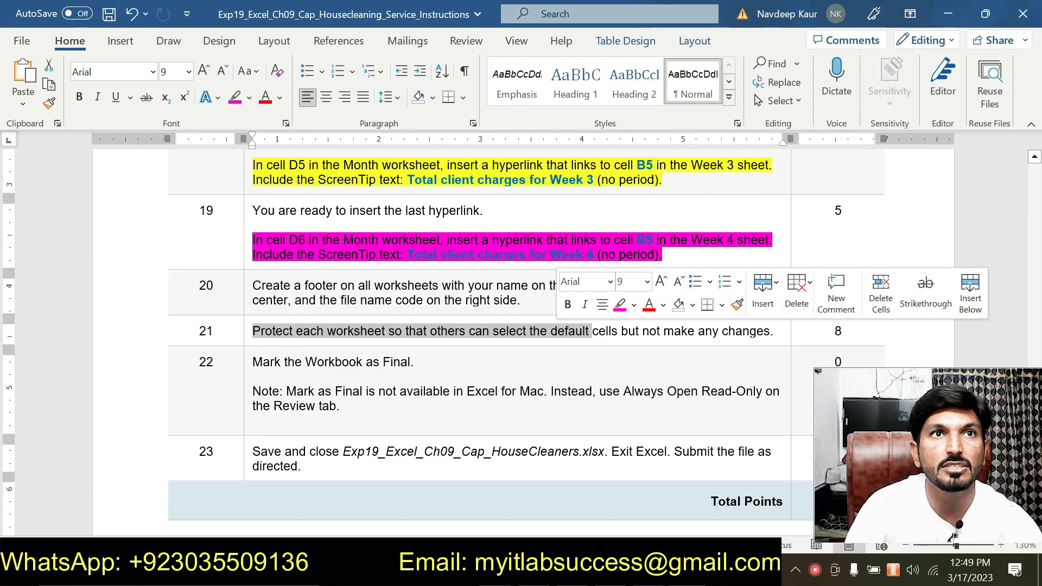
{"action": "scroll", "coordinate": [447, 342], "scroll_direction": "up", "scroll_amount": 10}
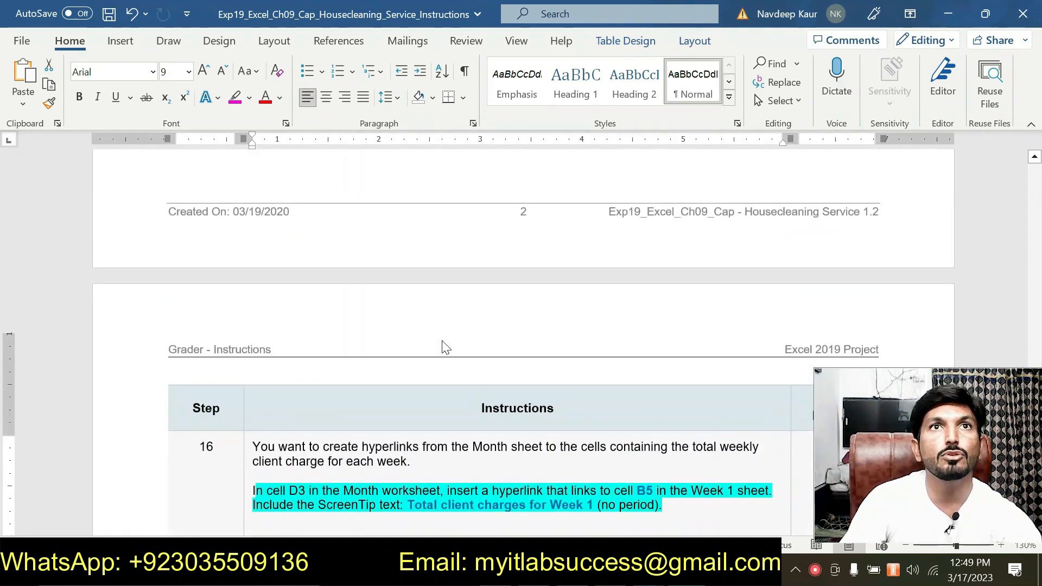
{"action": "scroll", "coordinate": [444, 346], "scroll_direction": "up", "scroll_amount": 9}
{"action": "scroll", "coordinate": [584, 454], "scroll_direction": "down", "scroll_amount": 4}
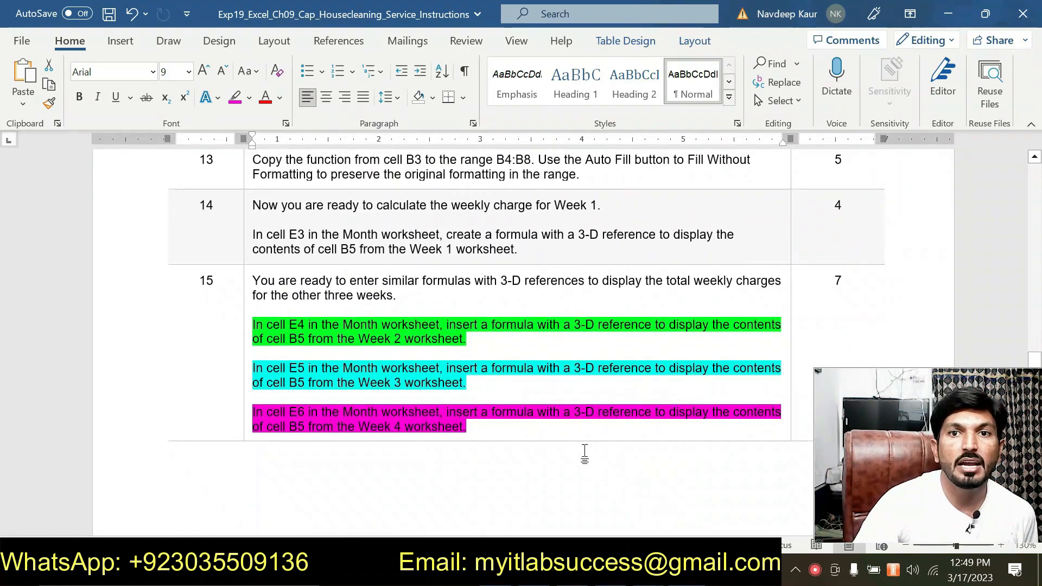
Step: Switch to Excel and check cell D12's End Time input message on the Week 1, Week 2 and Week 3 sheets, then view the Week 4 sheet
{"action": "mouse_move", "coordinate": [649, 574]}
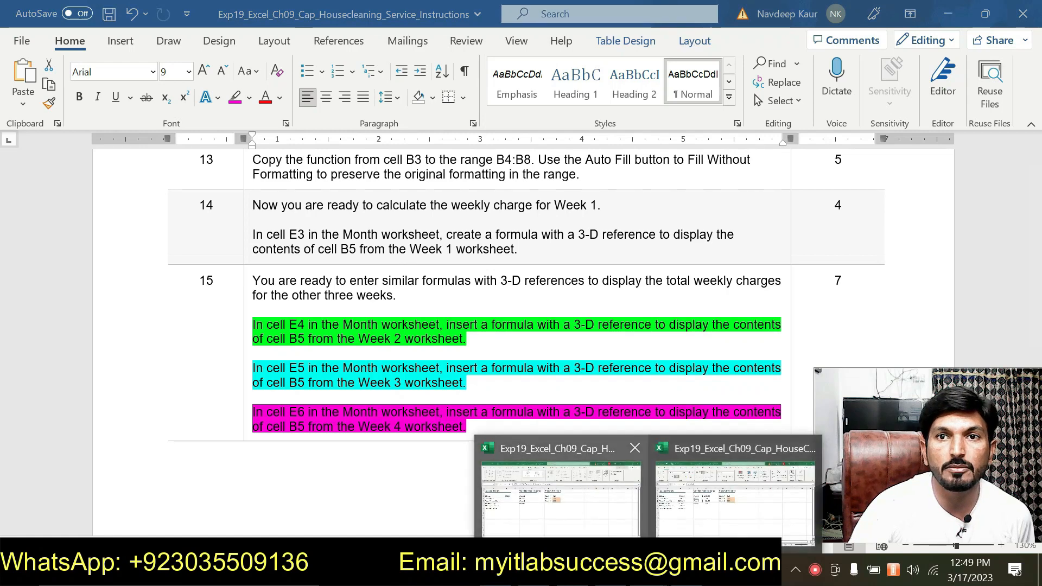
{"action": "left_click", "coordinate": [679, 503]}
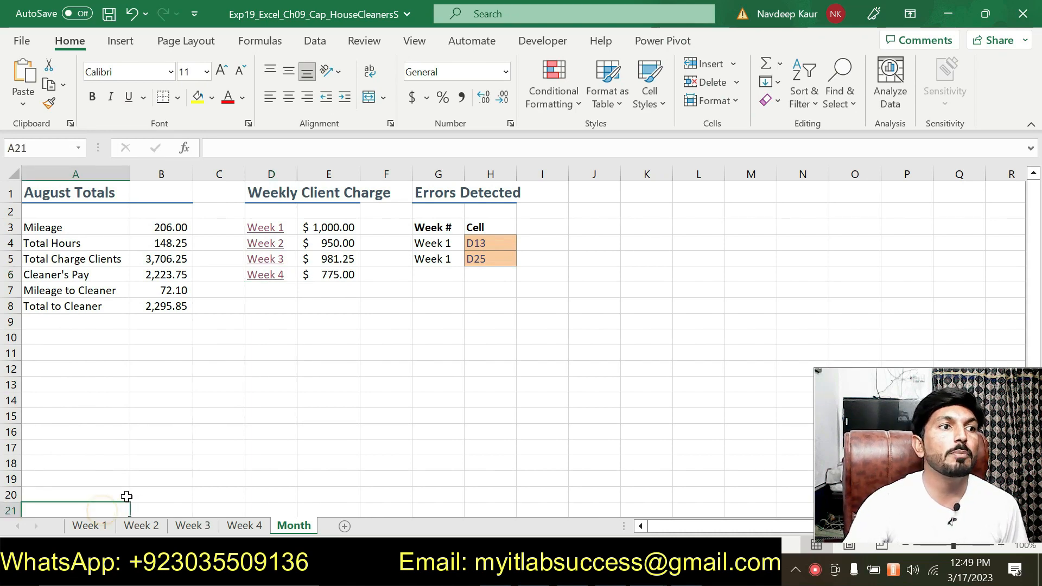
{"action": "left_click", "coordinate": [98, 529]}
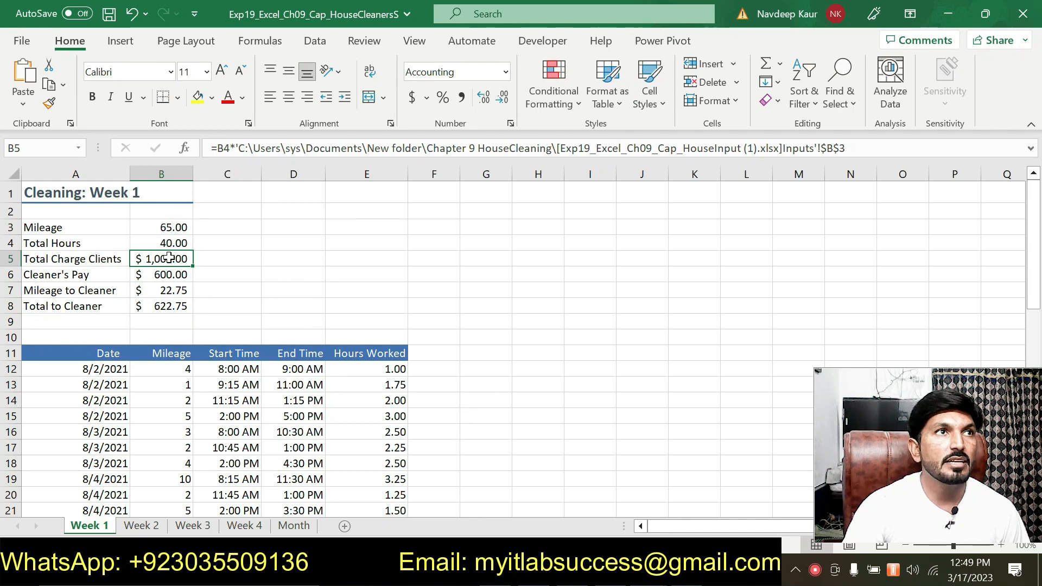
{"action": "left_click", "coordinate": [313, 376]}
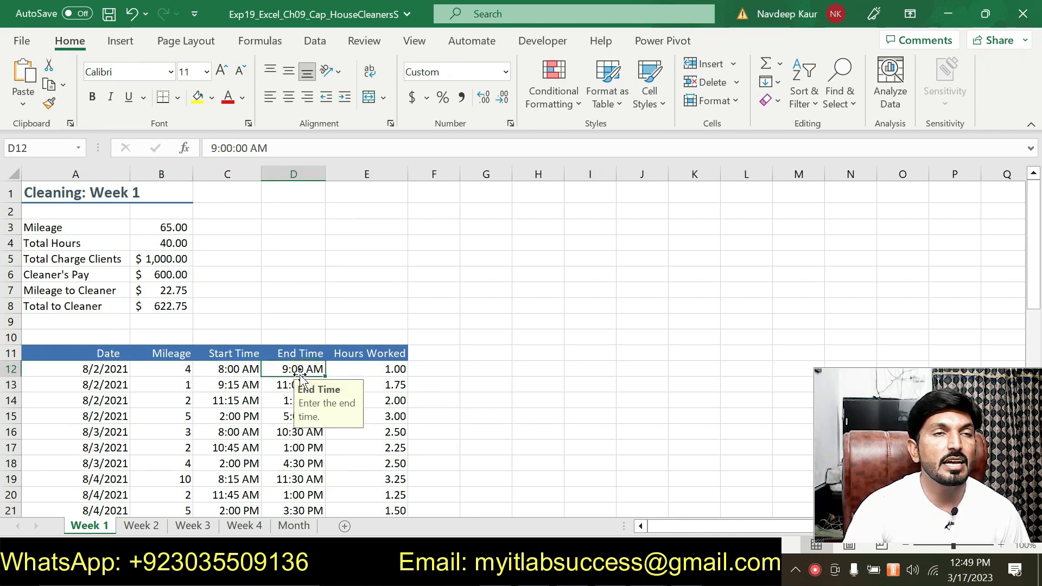
{"action": "left_click", "coordinate": [141, 526]}
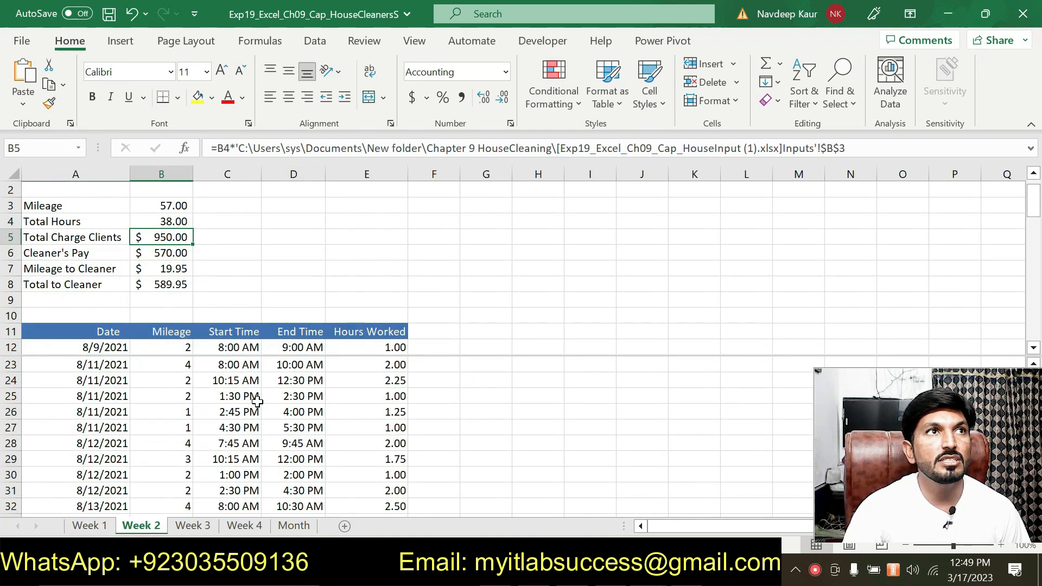
{"action": "left_click", "coordinate": [278, 348]}
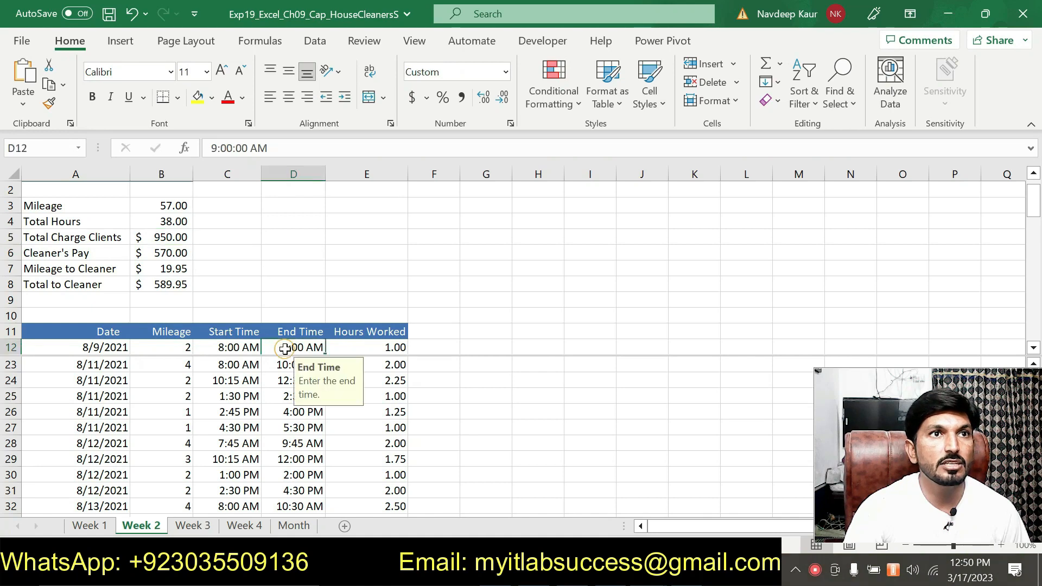
{"action": "left_click", "coordinate": [210, 529]}
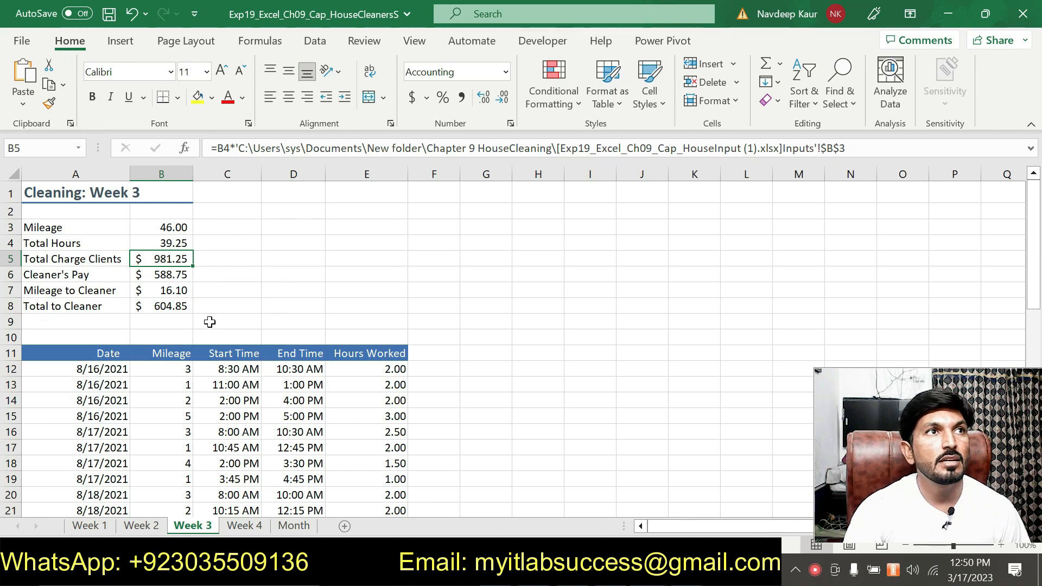
{"action": "left_click", "coordinate": [291, 357]}
{"action": "left_click", "coordinate": [293, 369]}
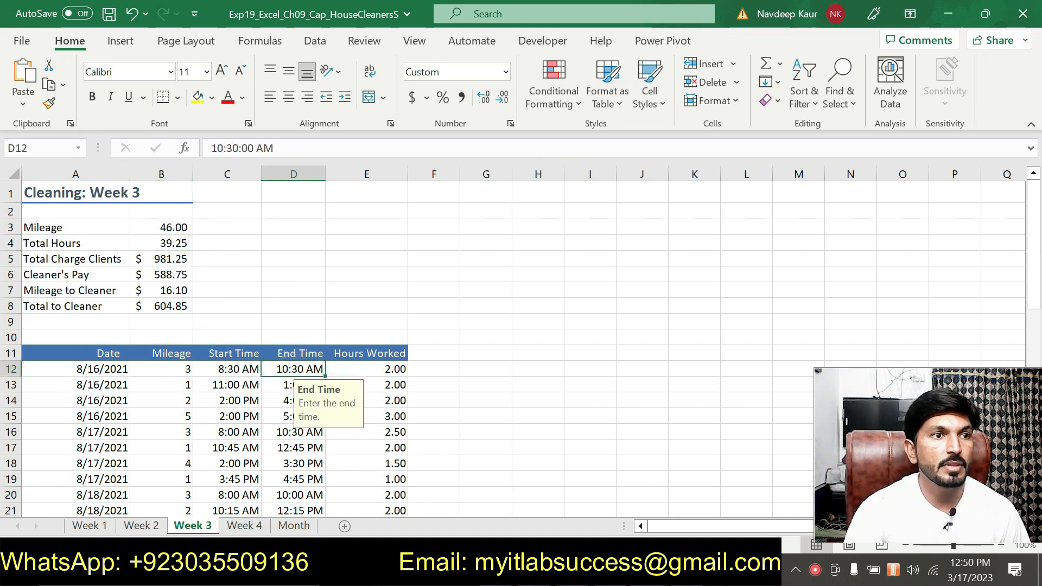
{"action": "left_click", "coordinate": [244, 527]}
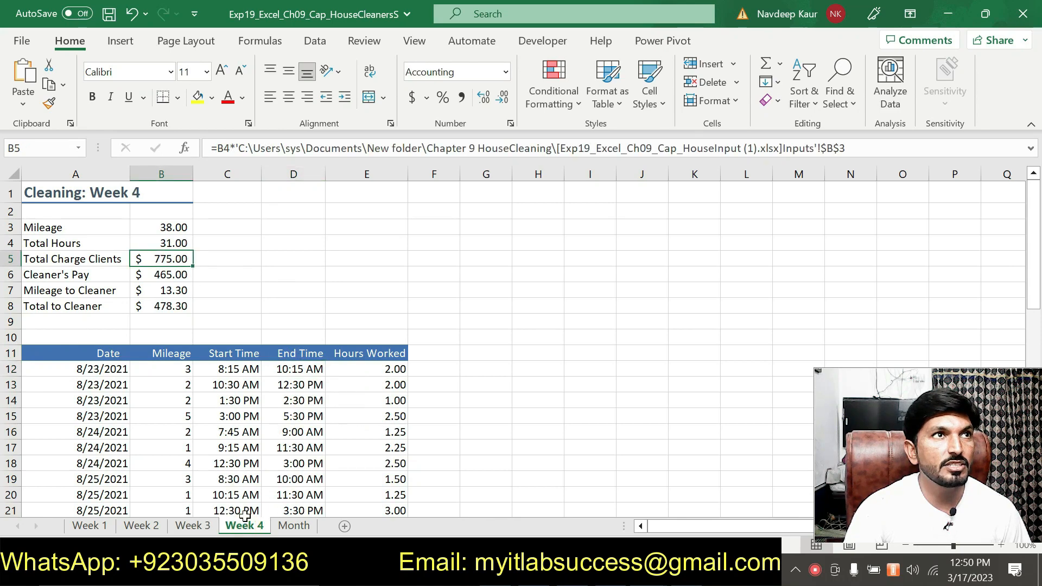
Step: Return to the Month sheet and view the ScreenTip of the Week 1 hyperlink in cell D3
{"action": "left_click", "coordinate": [293, 526]}
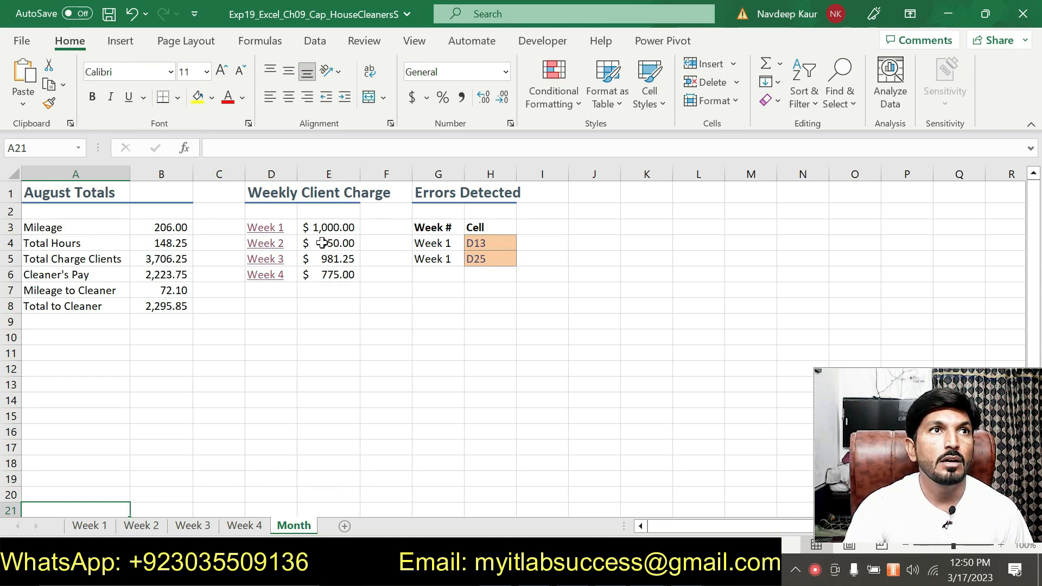
{"action": "mouse_move", "coordinate": [265, 229]}
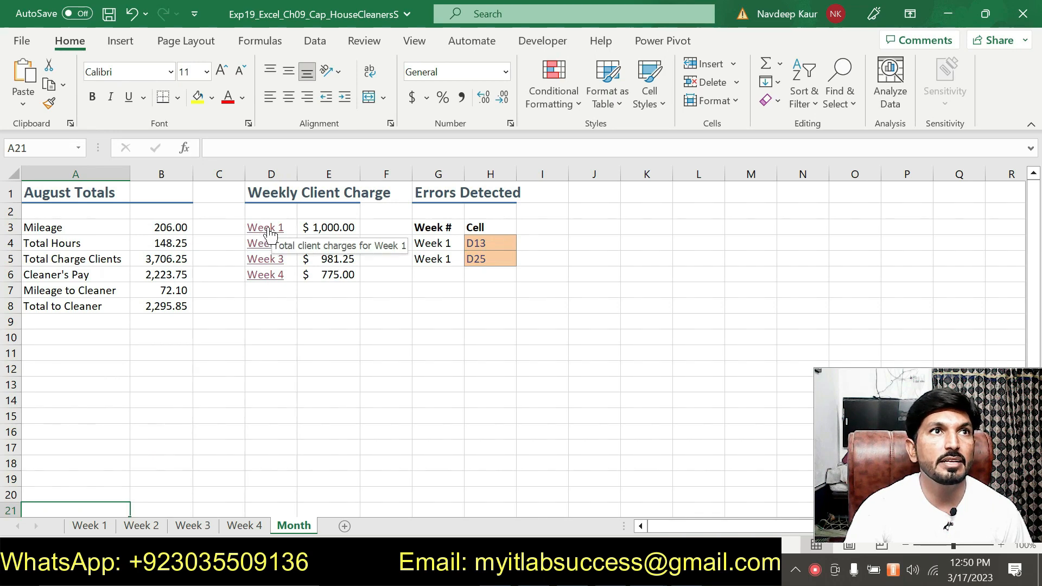